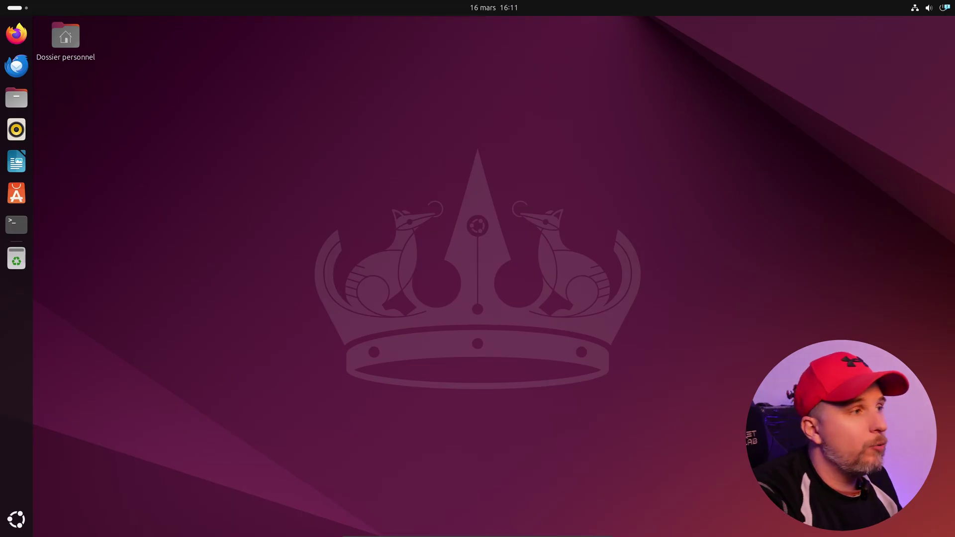
Open a terminal and refresh the package lists with sudo apt-get update, entering the account password
left_click(16, 224)
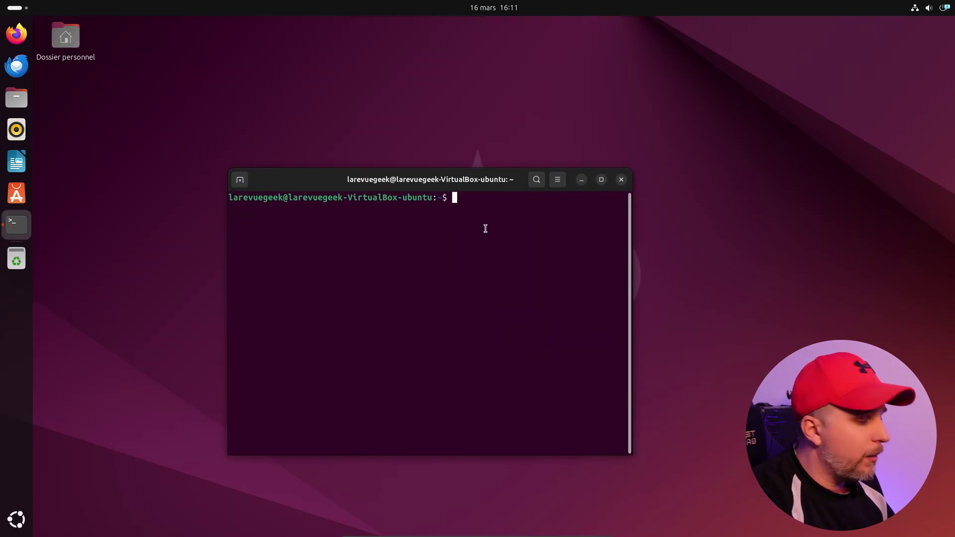
type("sudo apt-")
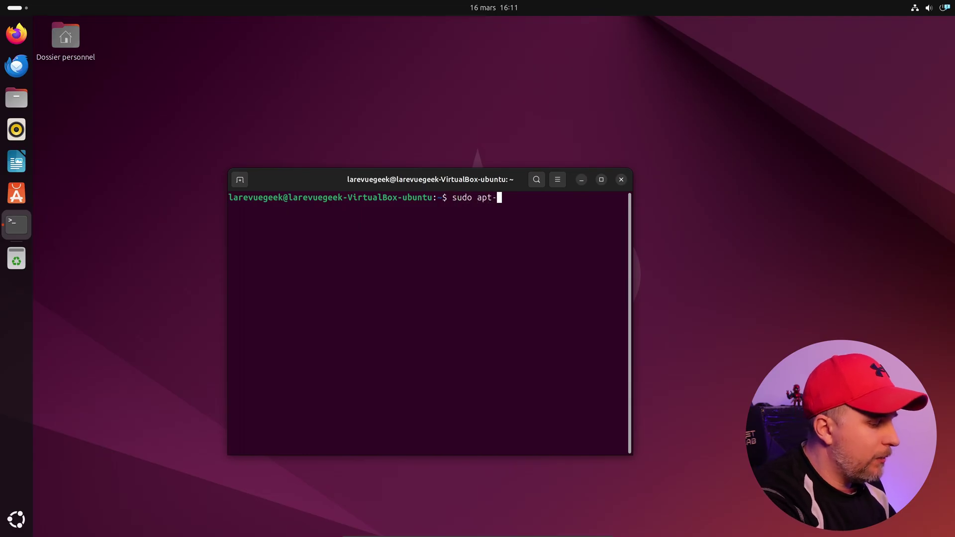
type("get update")
key("Return")
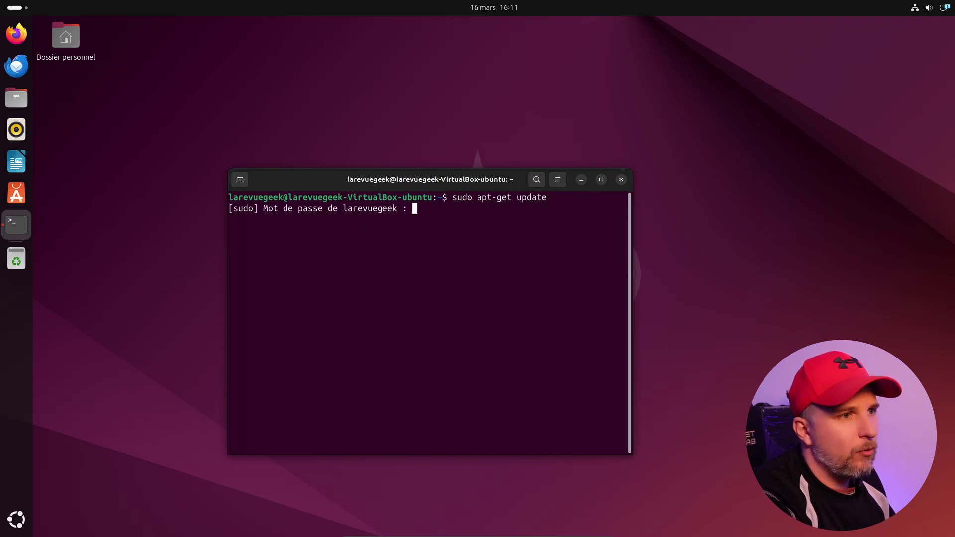
key("Return")
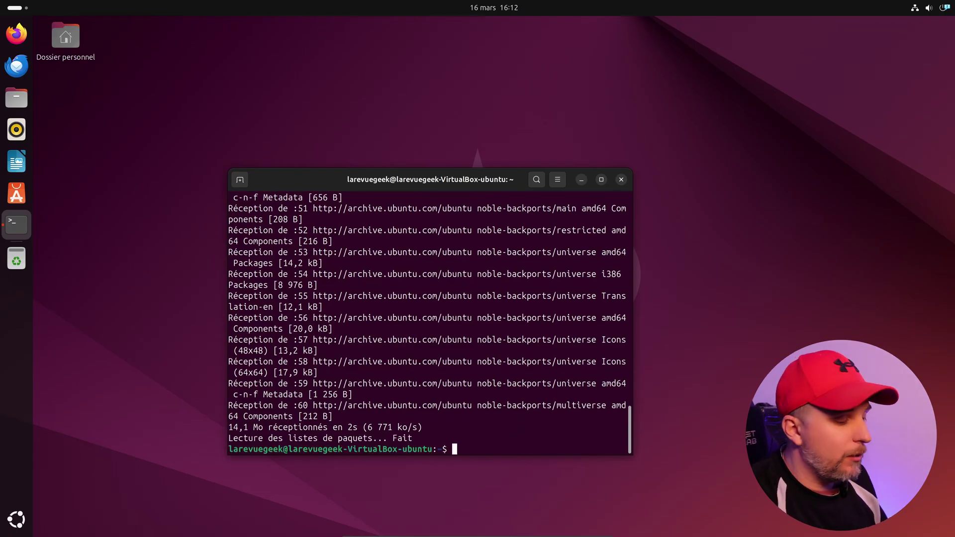
Run sudo apt-get upgrade, look through the packages listed for upgrading, and accept the upgrade with o
type("sudo ")
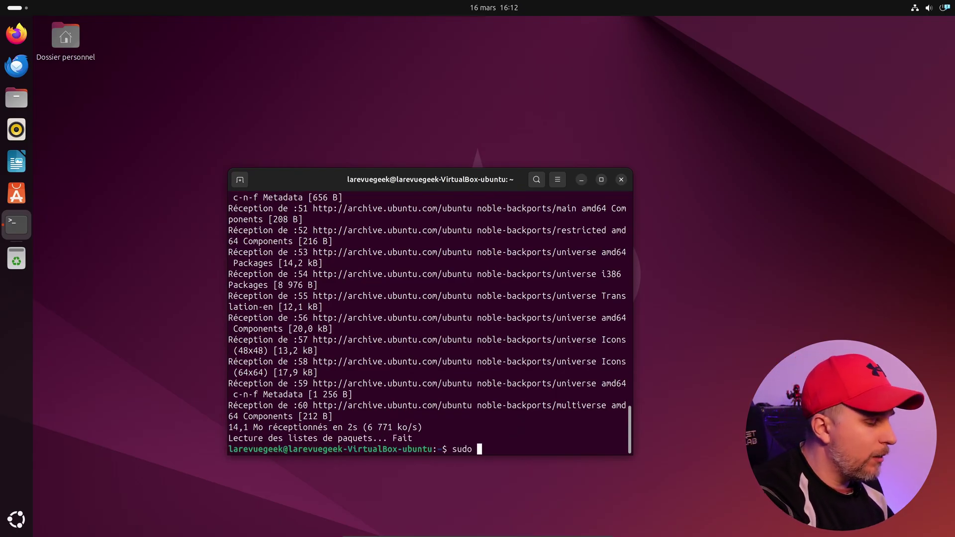
type("apt-get upgrade")
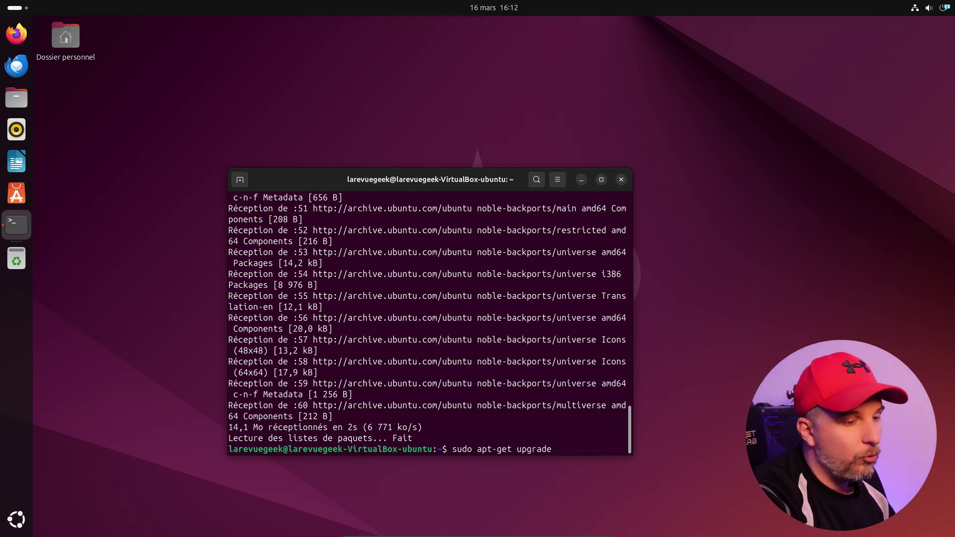
key("Return")
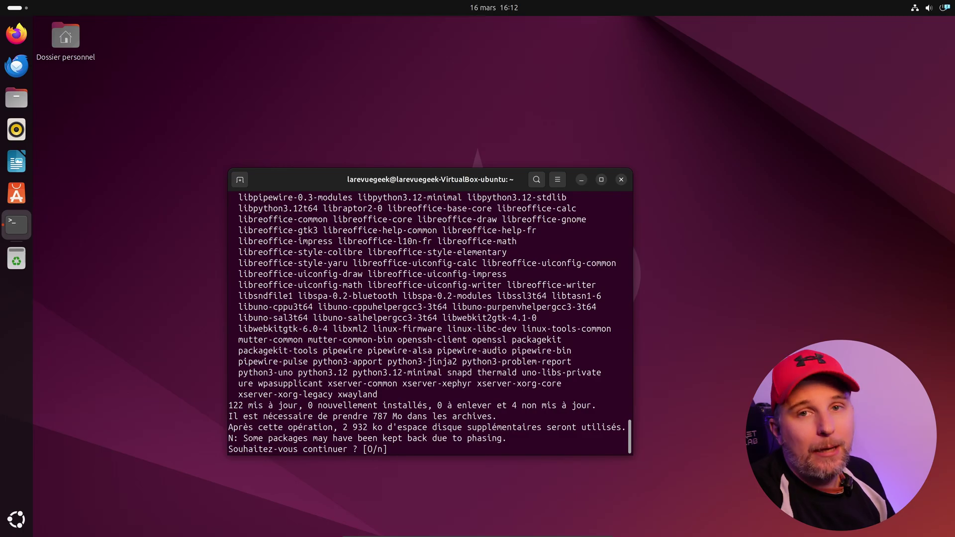
scroll(481, 339, "up", 2)
scroll(481, 339, "up", 5)
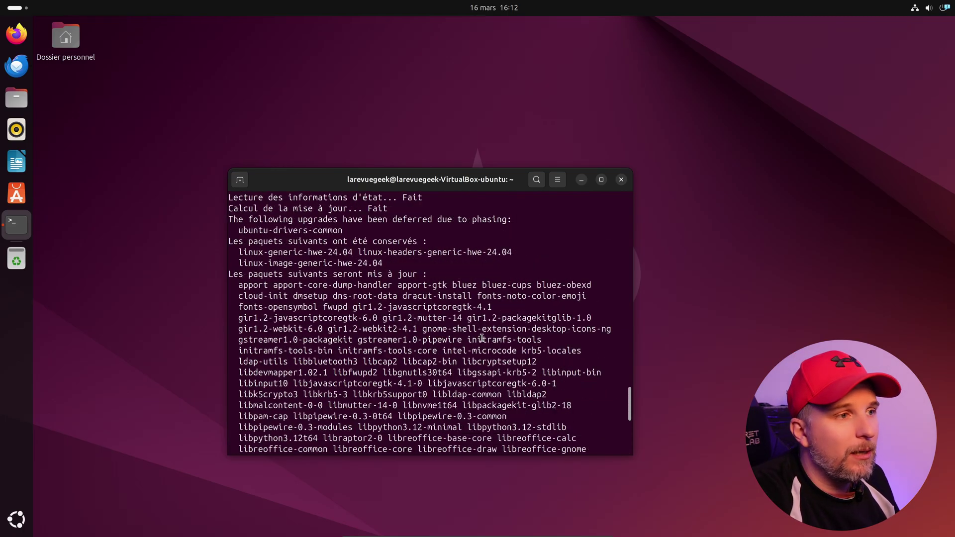
scroll(481, 338, "down", 7)
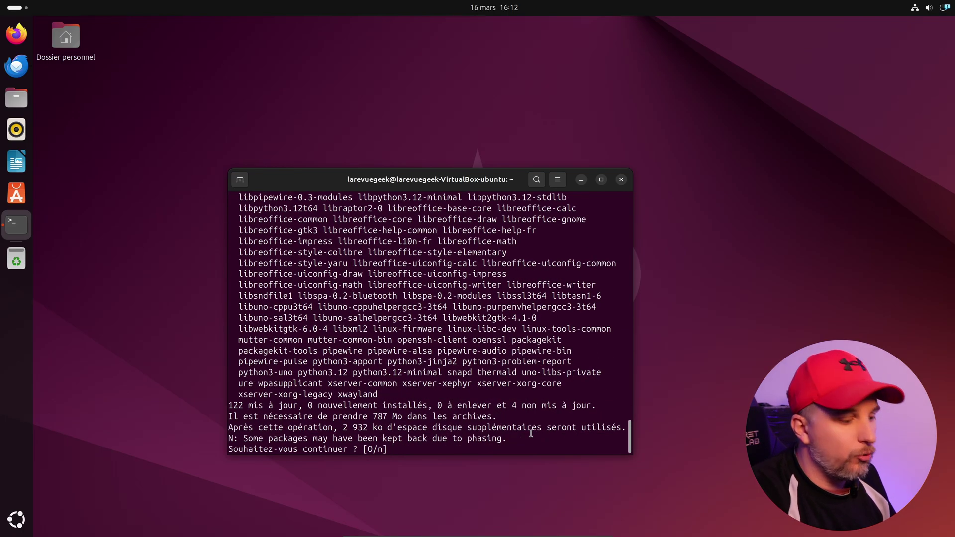
type("o")
key("Return")
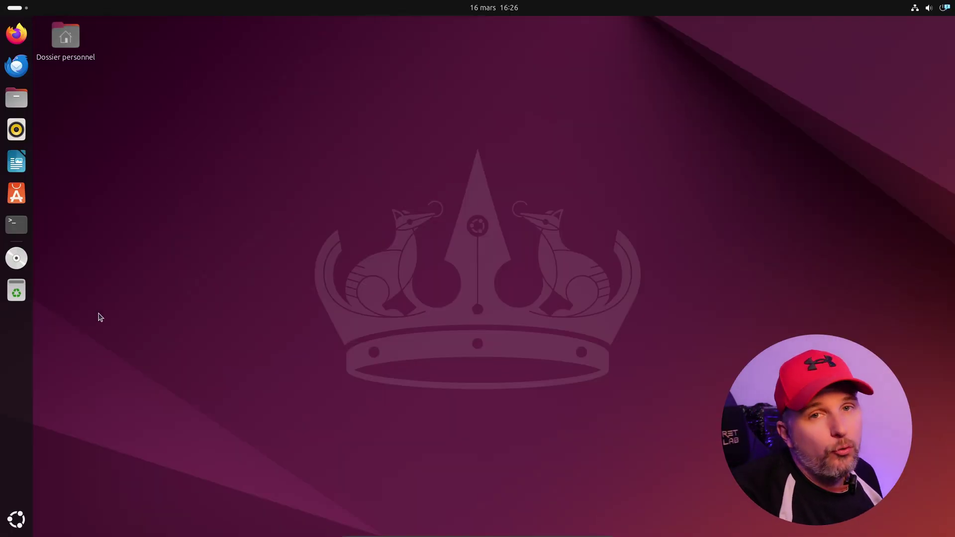
Open a new terminal window, place it near the middle of the desktop and enlarge it
left_click(18, 225)
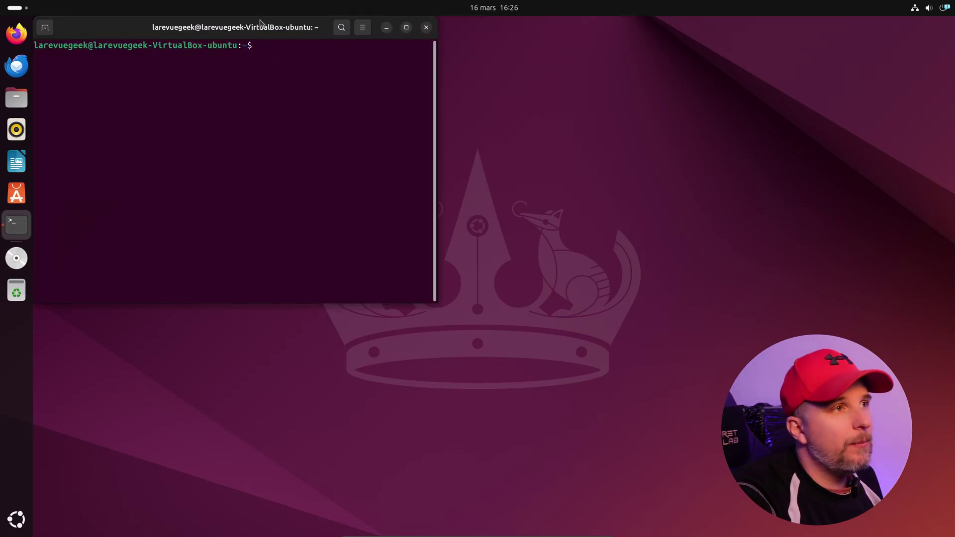
left_click_drag(263, 25, 466, 121)
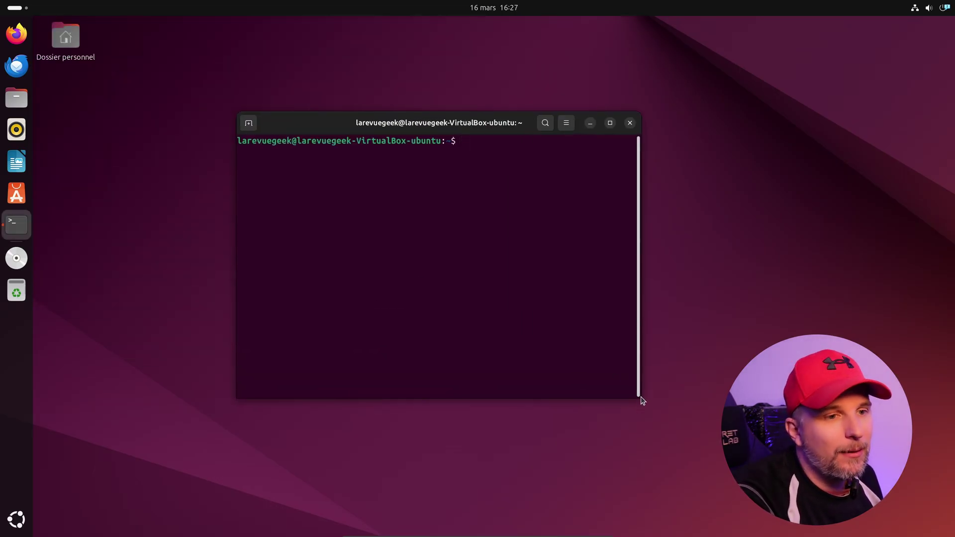
left_click_drag(639, 401, 779, 444)
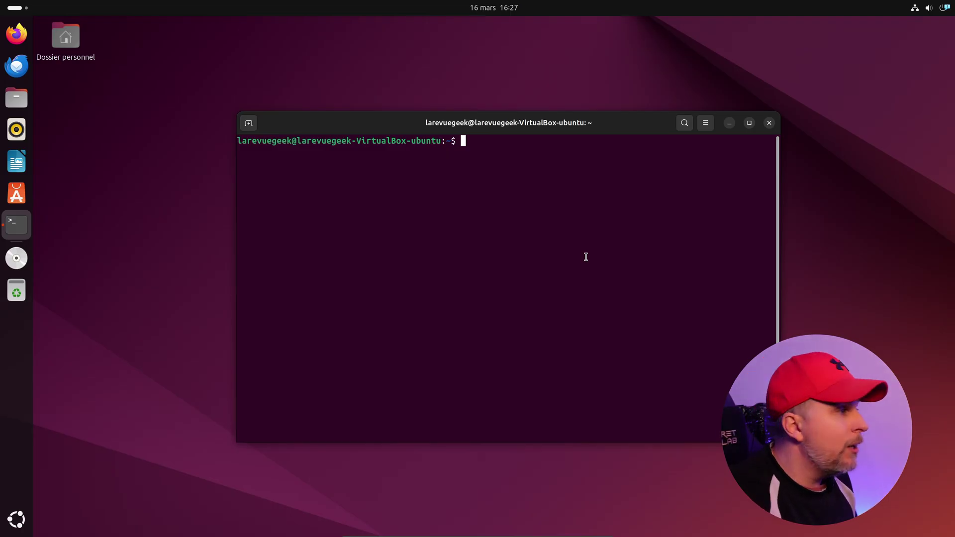
Write the command sudo apt-get install mate-desktop-environment at the prompt without running it
type("sudo")
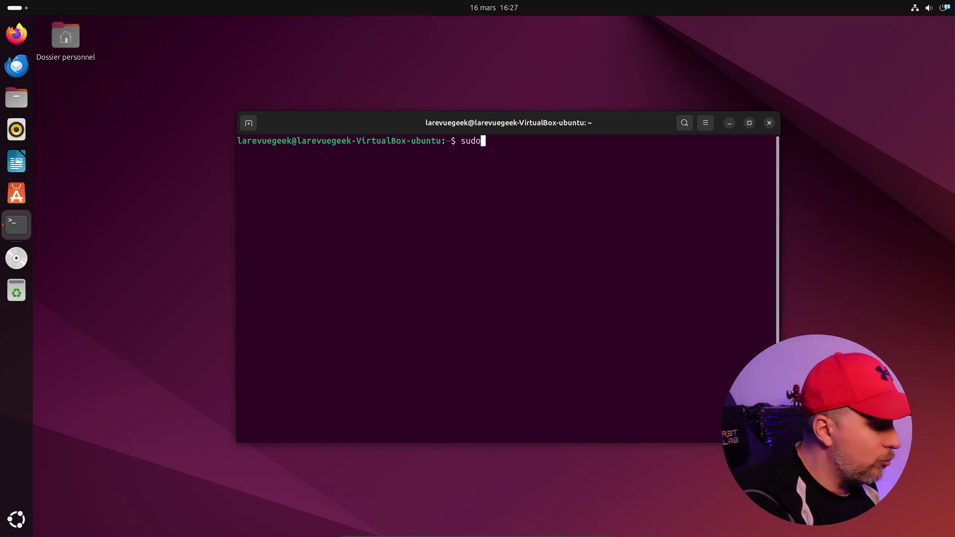
type(" apt-get inst")
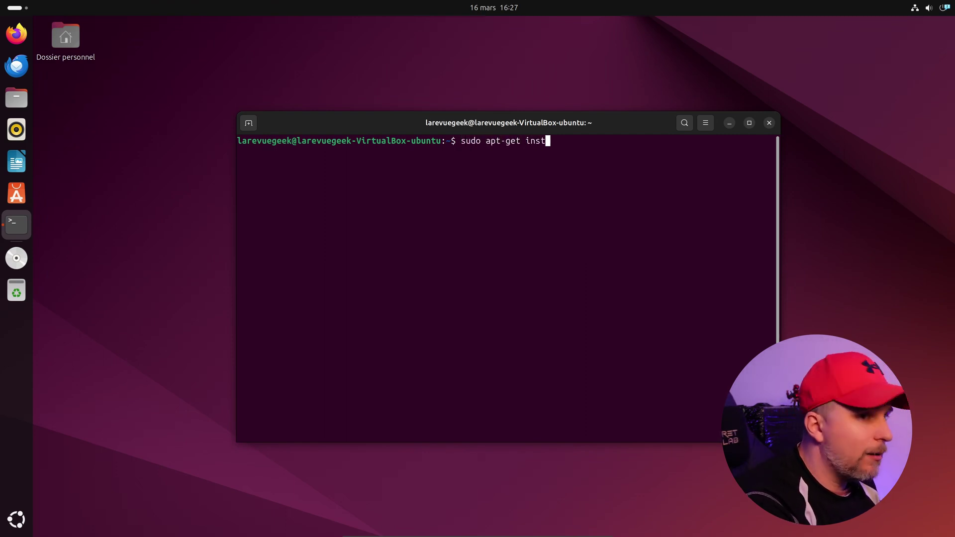
type("all mate-des")
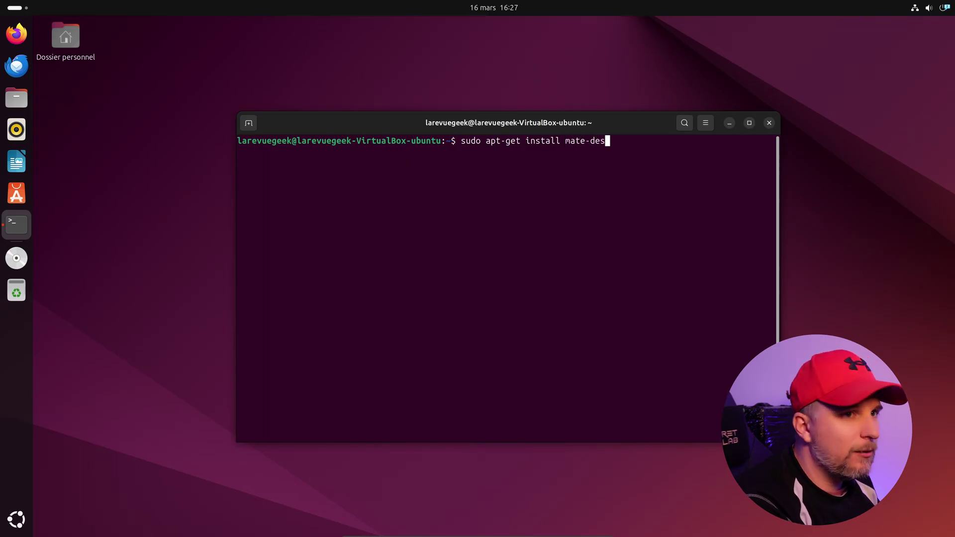
type("ktop-environment")
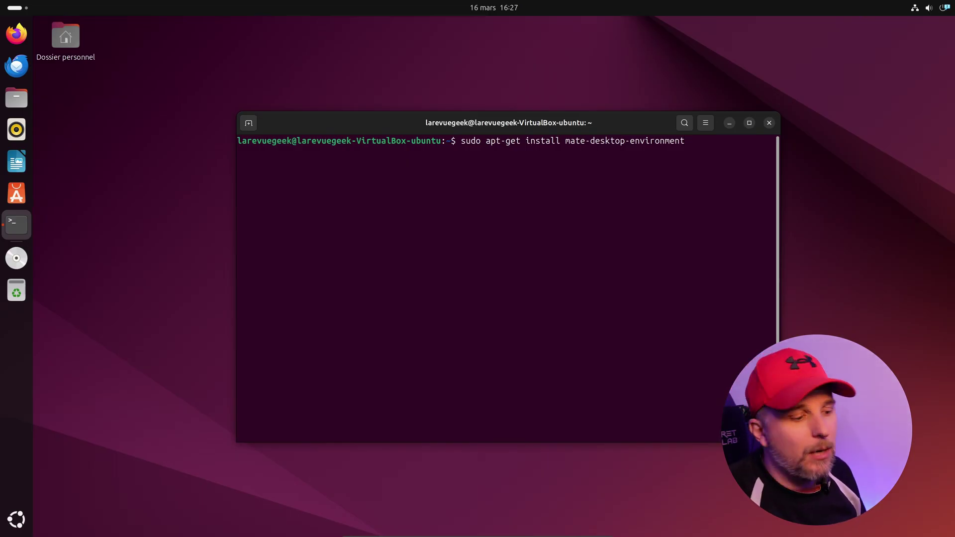
Replace the package name with ubuntu-mate-desktop and run the install command, entering the account password
key("BackSpace")
key("BackSpace")
key("BackSpace")
key("BackSpace")
key("BackSpace")
key("BackSpace")
key("BackSpace")
key("BackSpace")
key("BackSpace")
key("BackSpace")
key("BackSpace")
key("BackSpace")
key("BackSpace")
key("BackSpace")
key("BackSpace")
key("BackSpace")
key("BackSpace")
key("BackSpace")
key("BackSpace")
key("BackSpace")
key("BackSpace")
key("BackSpace")
key("BackSpace")
key("BackSpace")
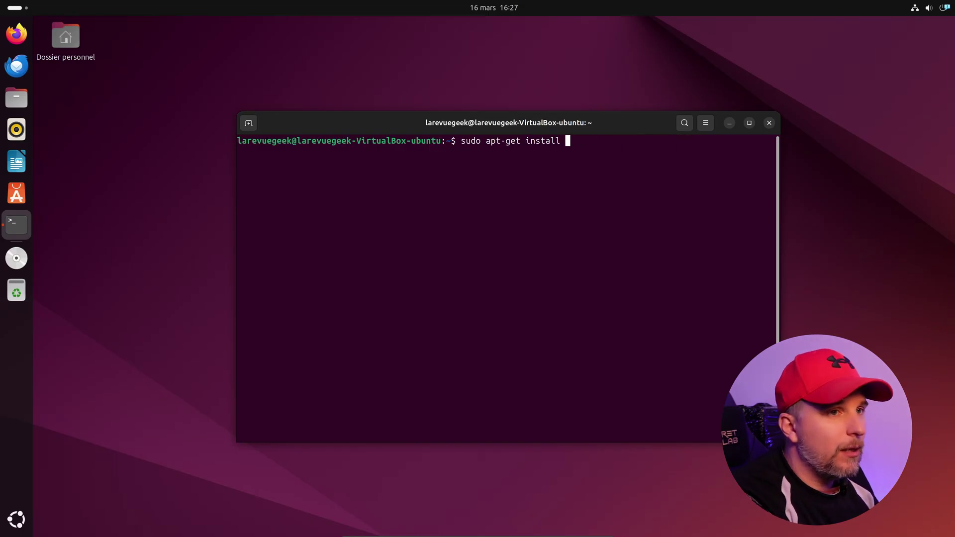
type("ubunt")
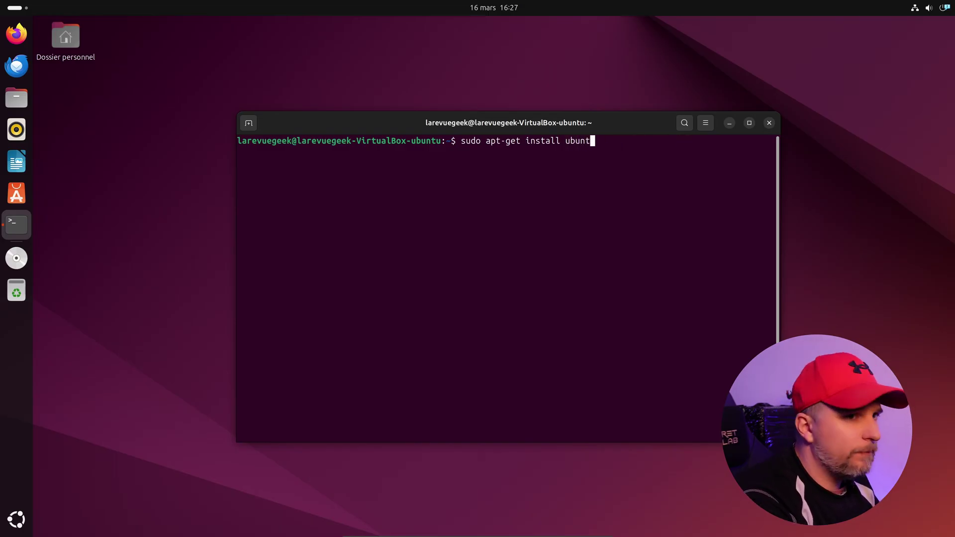
type("u-")
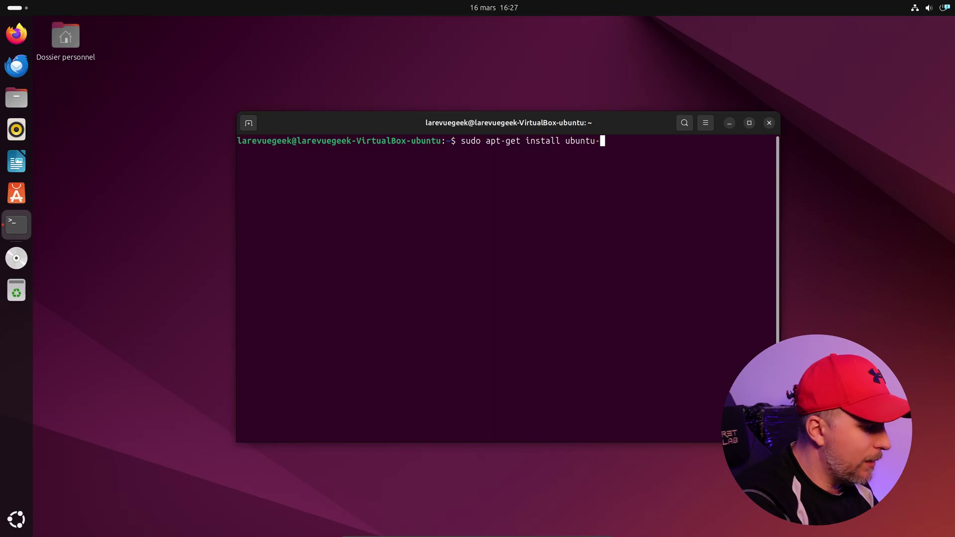
type("mate-de")
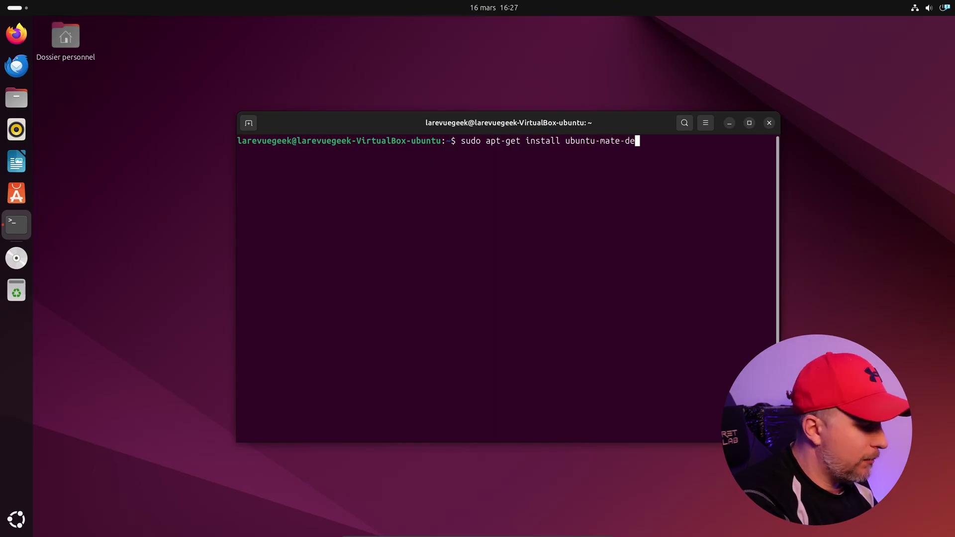
type("sktop")
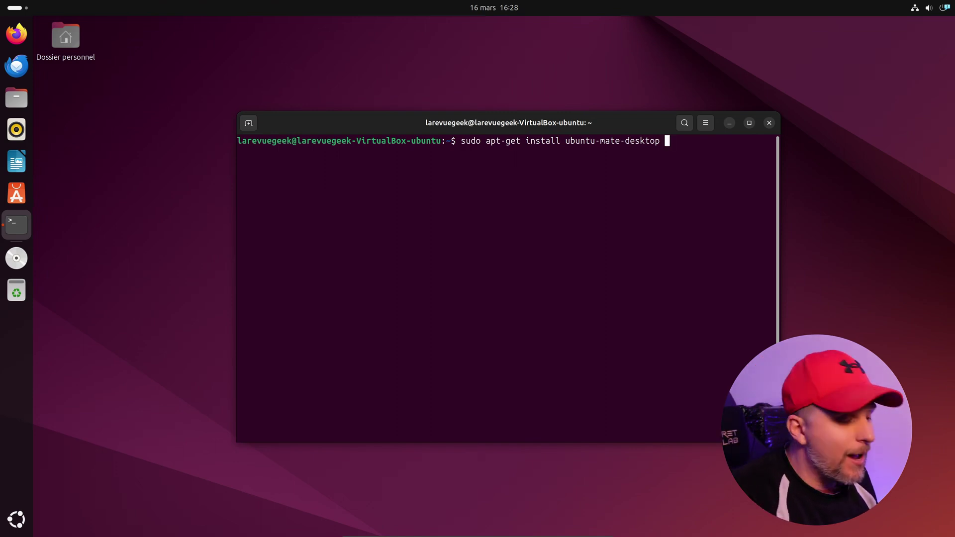
key("Return")
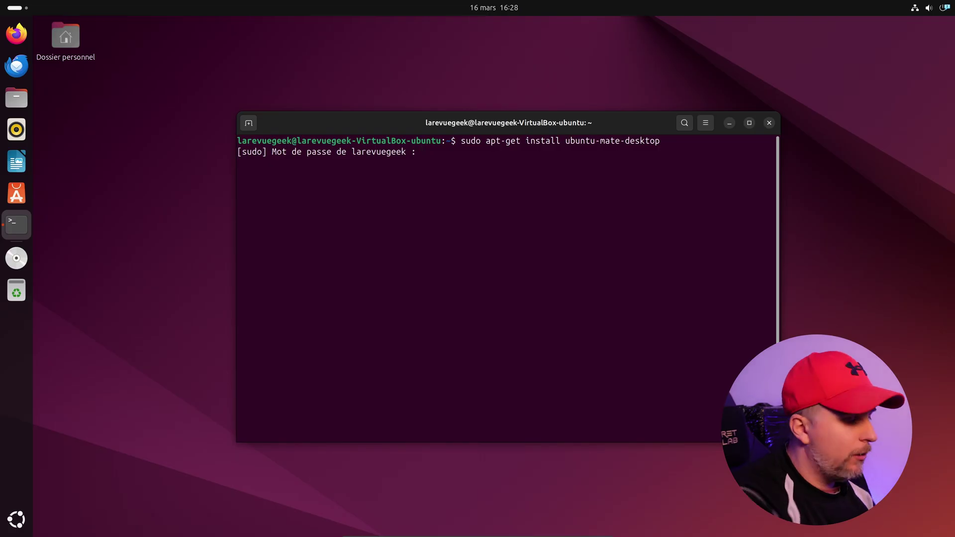
key("Return")
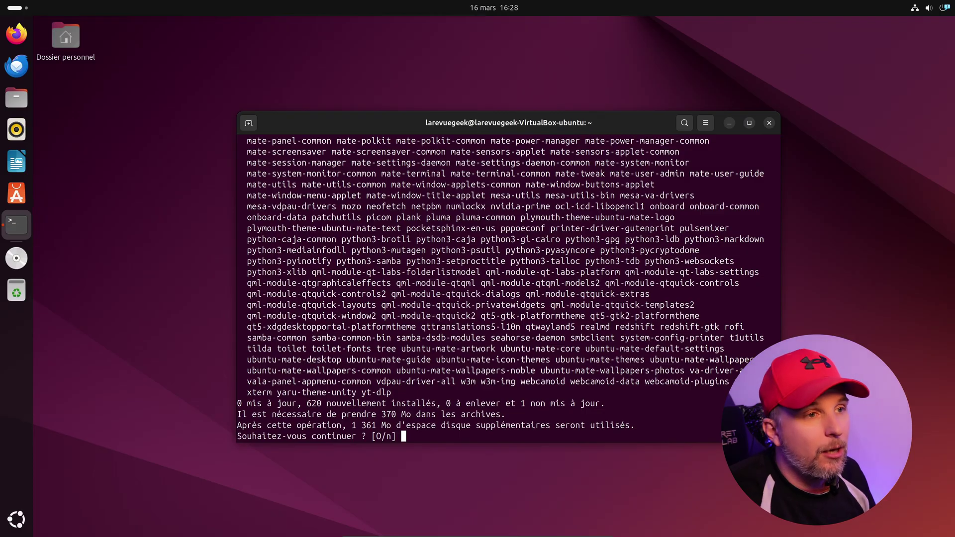
Look through the list of packages for the MATE desktop and accept the installation with o
scroll(621, 287, "up", 15)
scroll(625, 293, "down", 10)
scroll(625, 293, "up", 20)
scroll(625, 293, "down", 20)
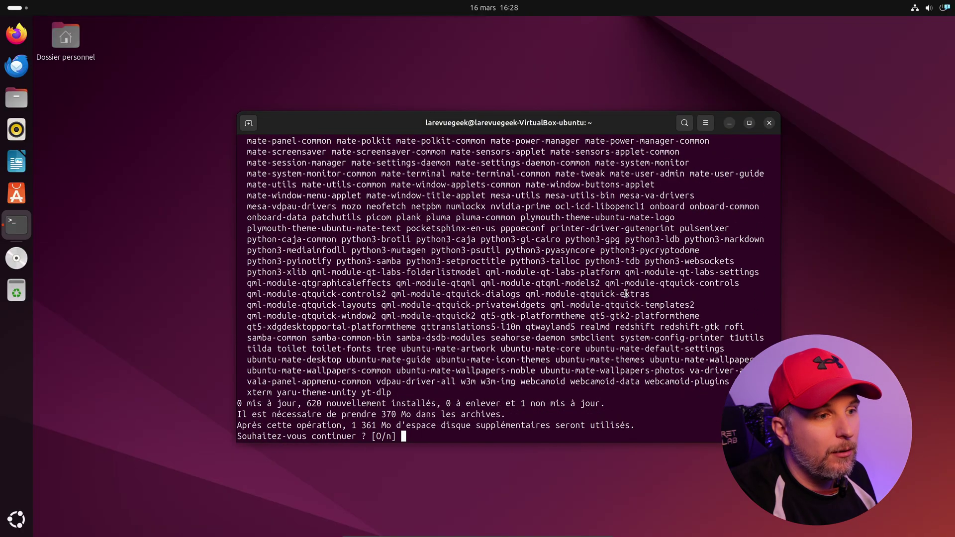
type("o")
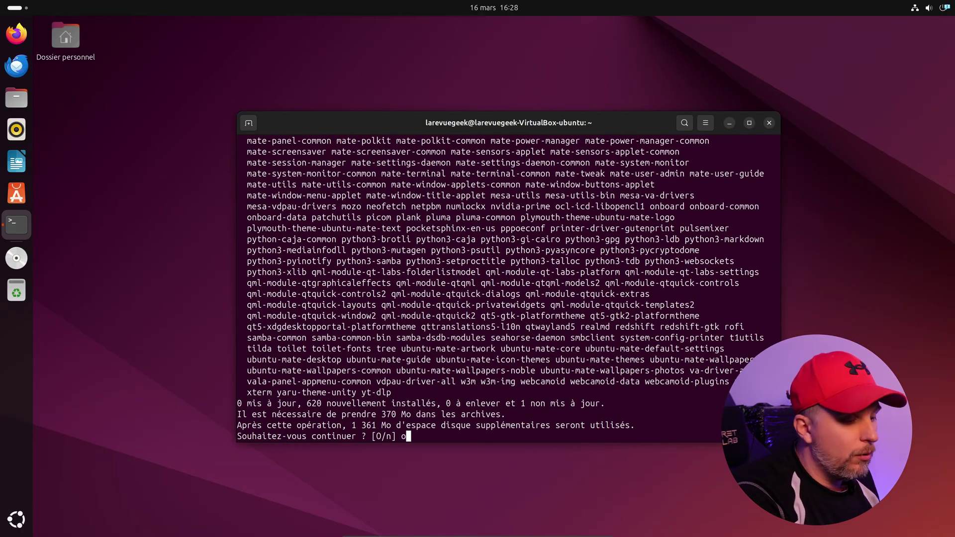
key("Return")
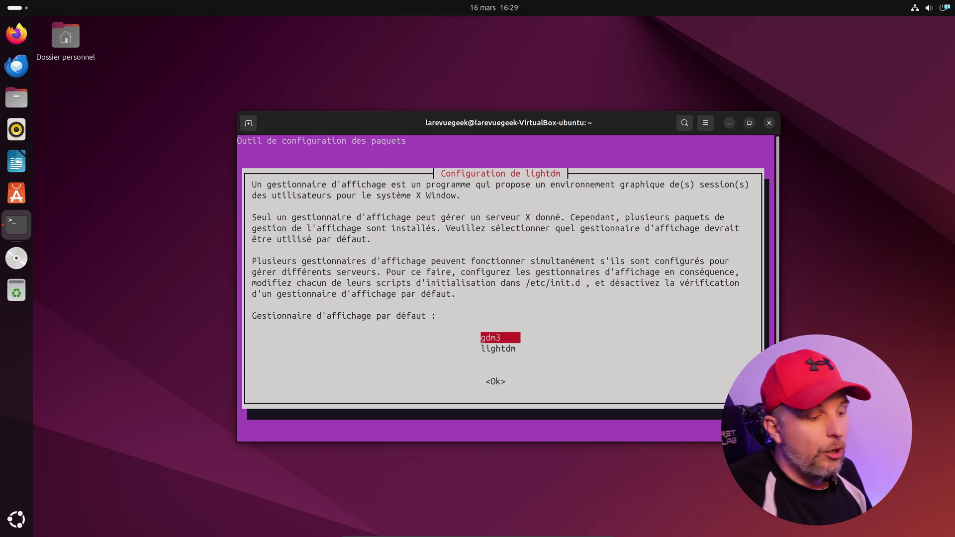
Choose lightdm as the default display manager and restart the system with the reboot command
key("Down")
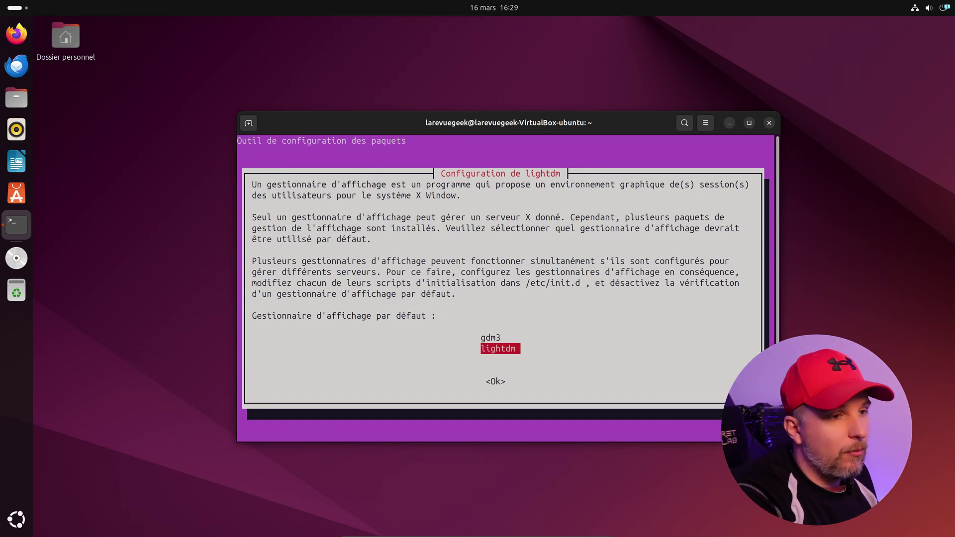
key("Return")
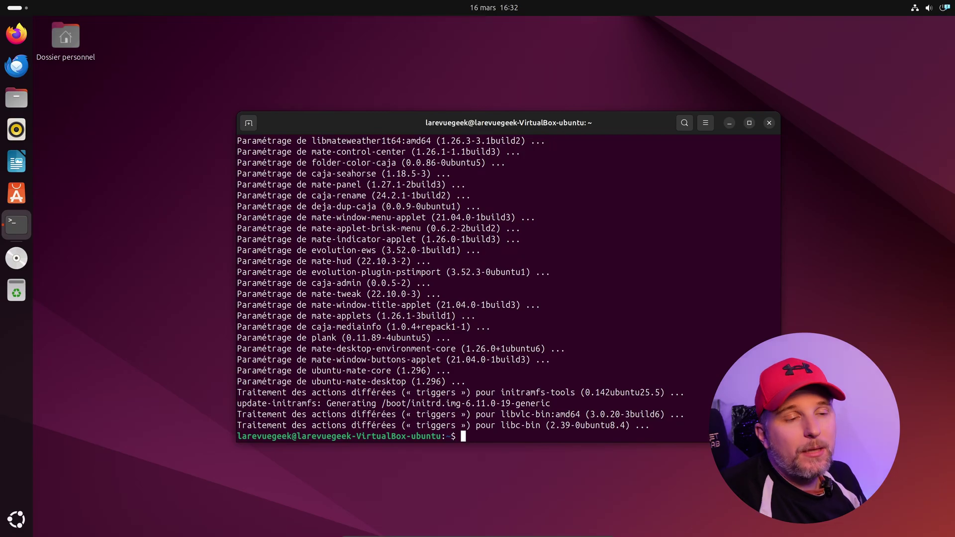
type("reboot")
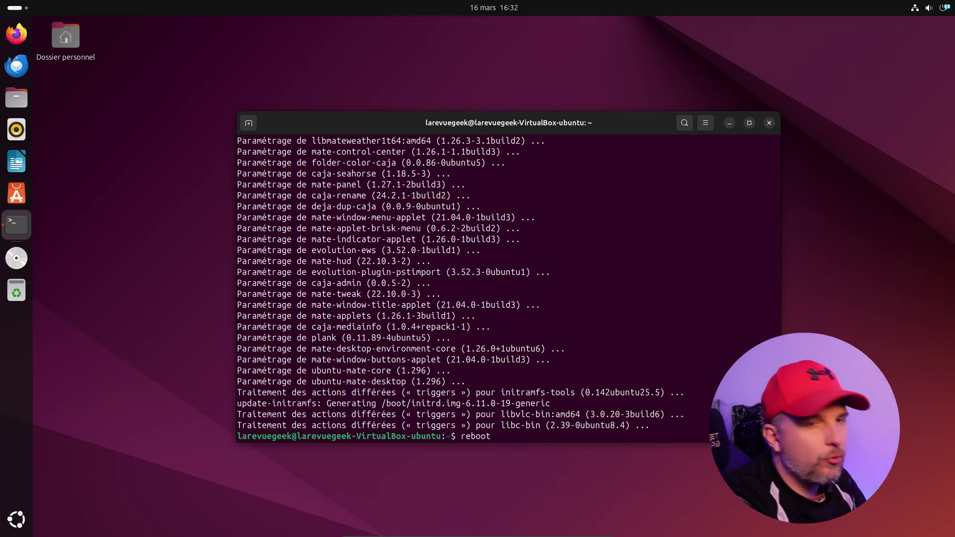
key("Return")
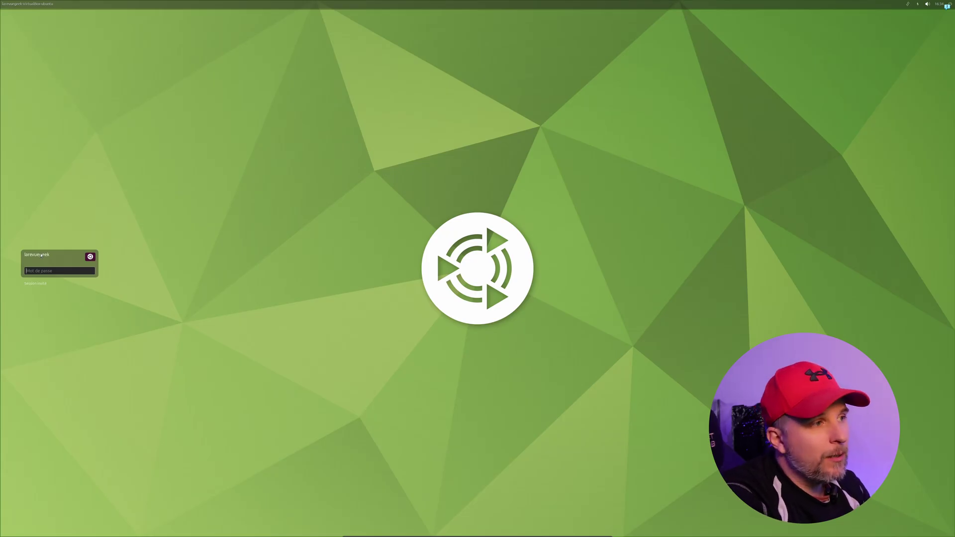
Select MATE as the desktop environment on the login screen and log in with the account password
left_click(90, 257)
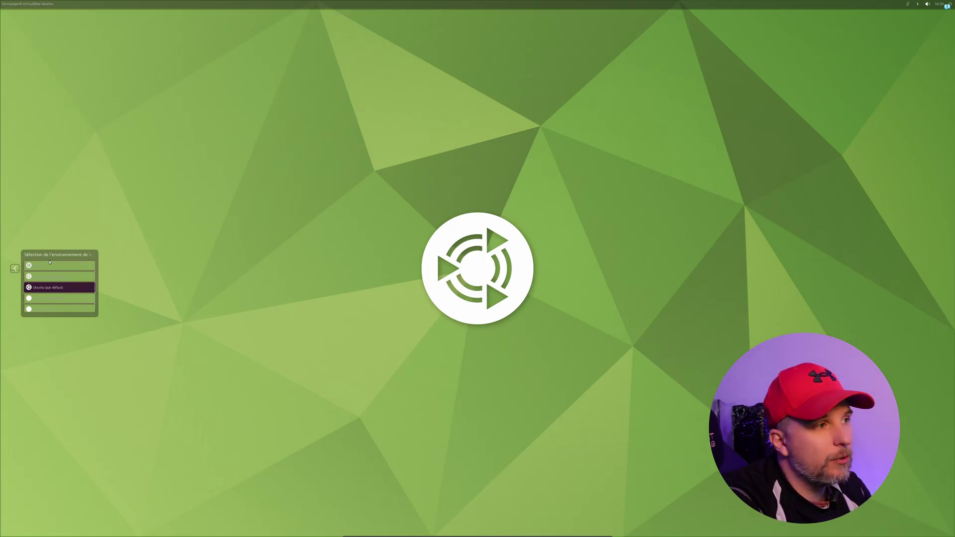
left_click(15, 268)
left_click(90, 257)
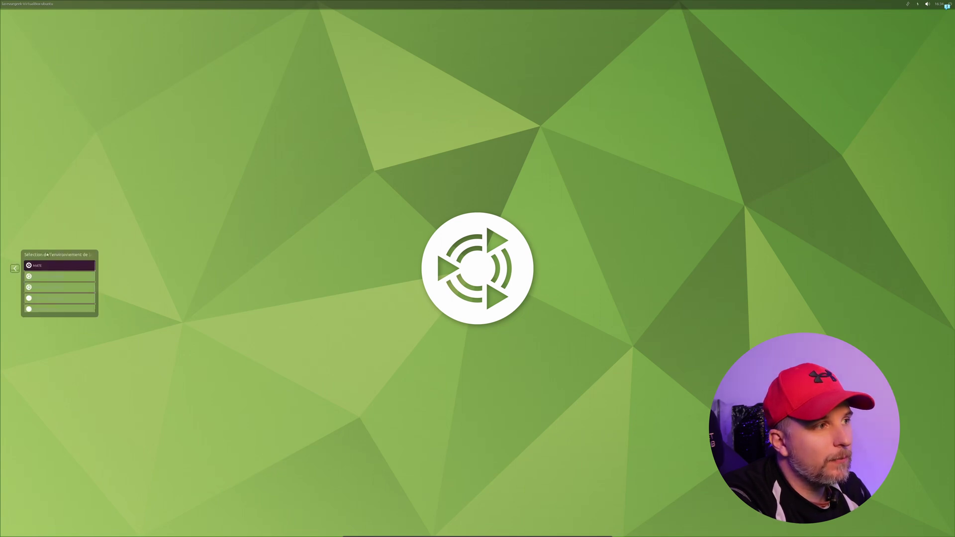
left_click(80, 265)
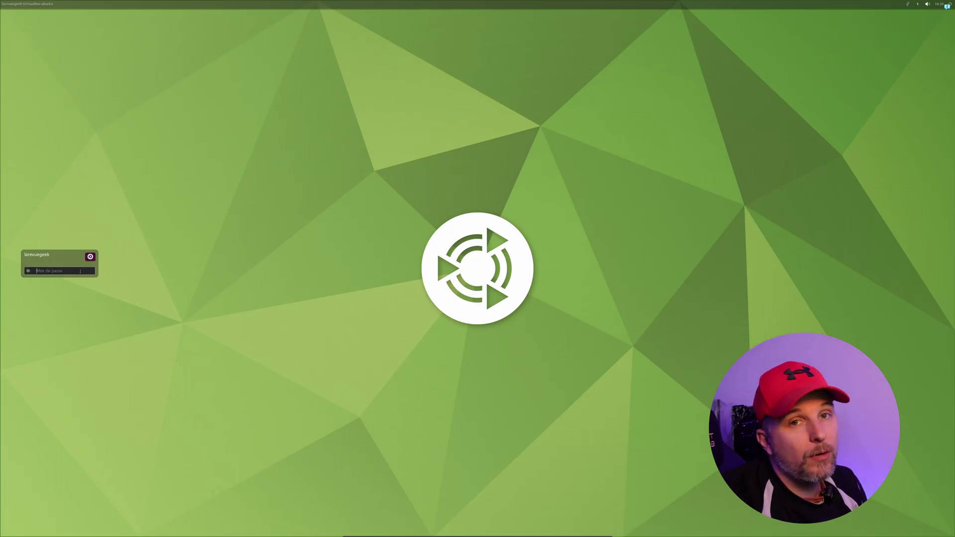
type("******")
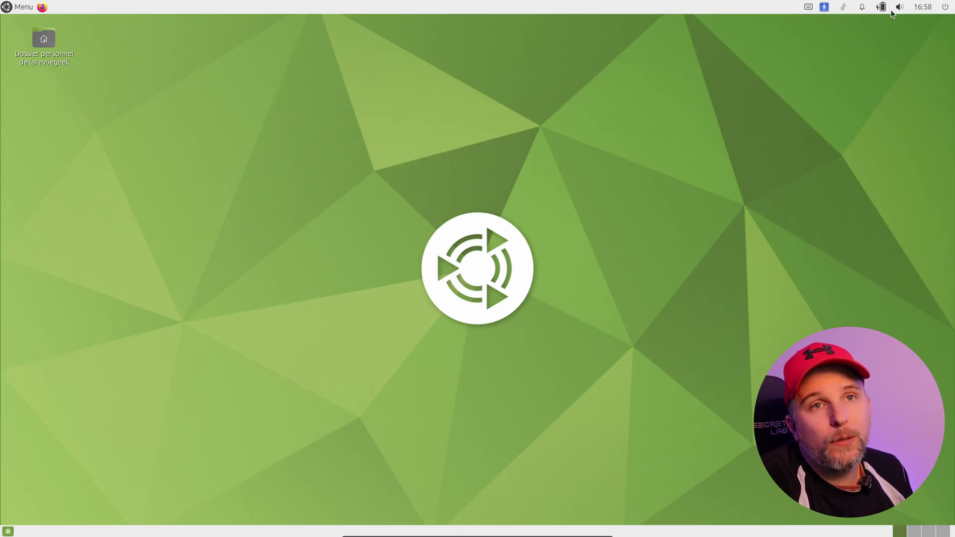
Open the system settings from the session options, look over the Centre de contrôle categories, and close it
left_click(947, 9)
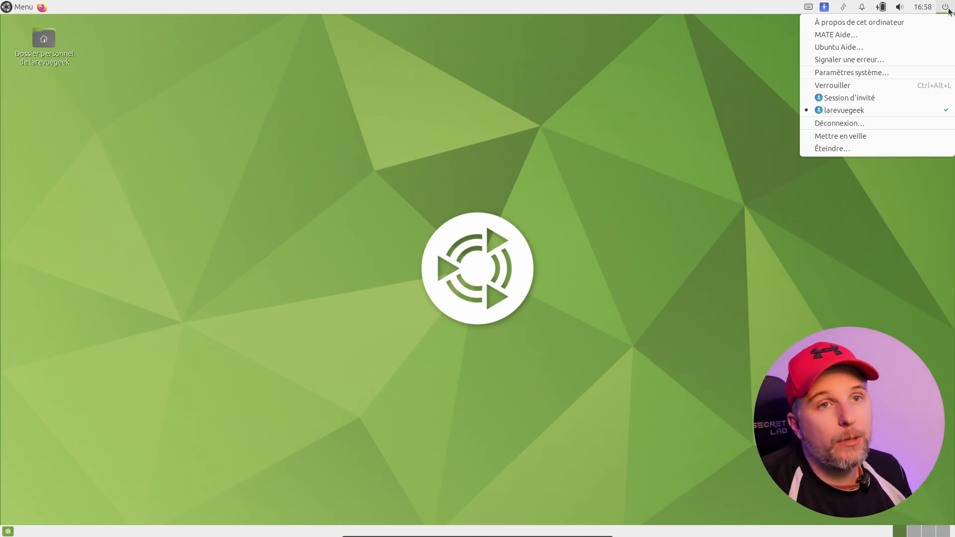
left_click(938, 72)
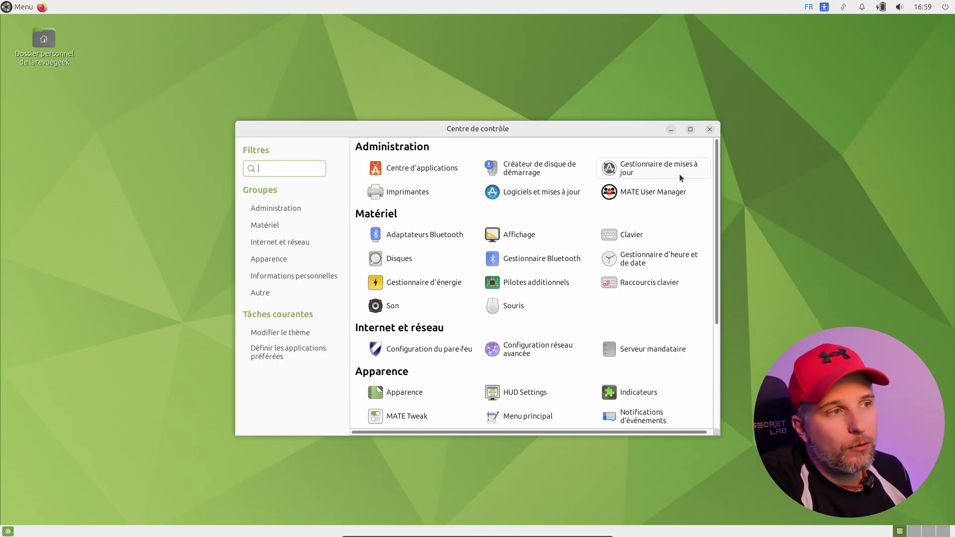
scroll(714, 195, "down", 3)
left_click_drag(715, 199, 714, 151)
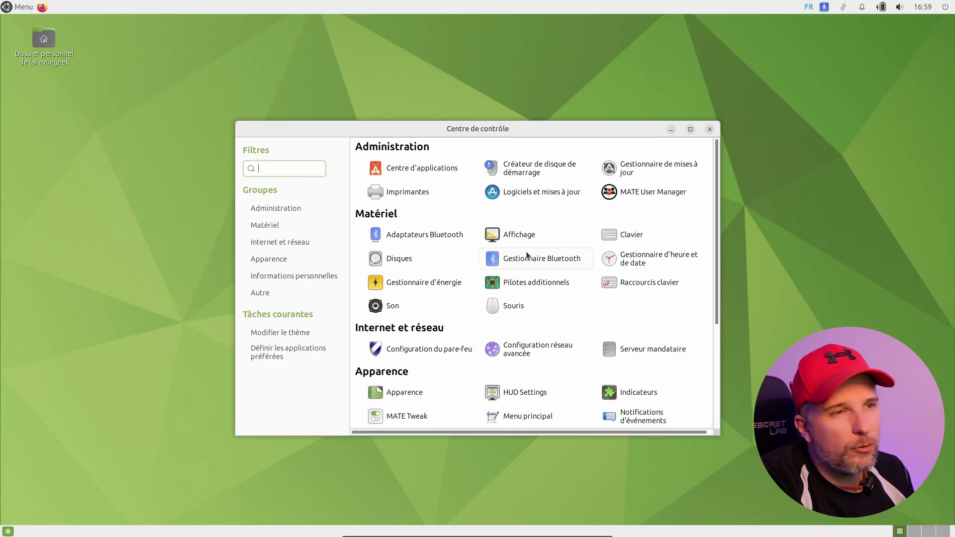
left_click(710, 129)
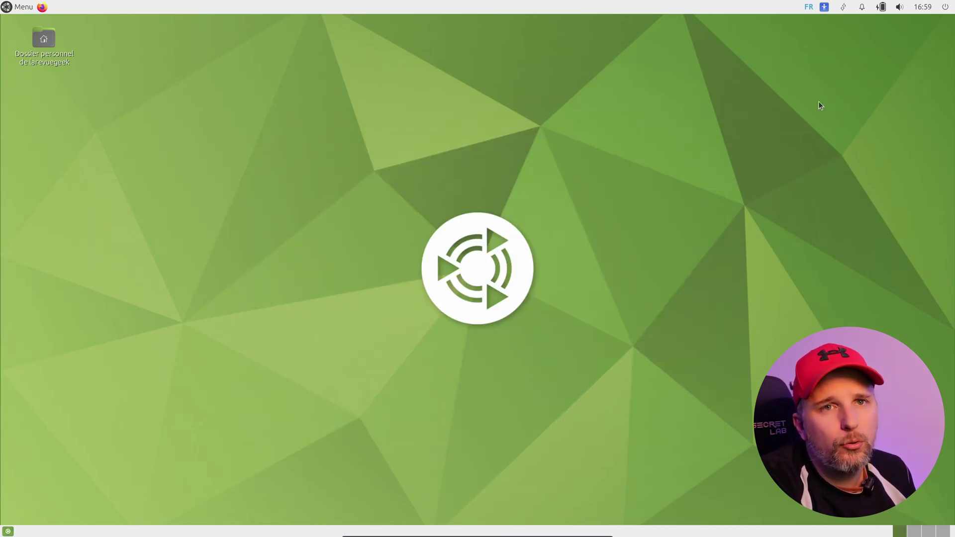
View the calendar and the date and time settings, including NTP synchronisation and time zone, and close them
left_click(922, 7)
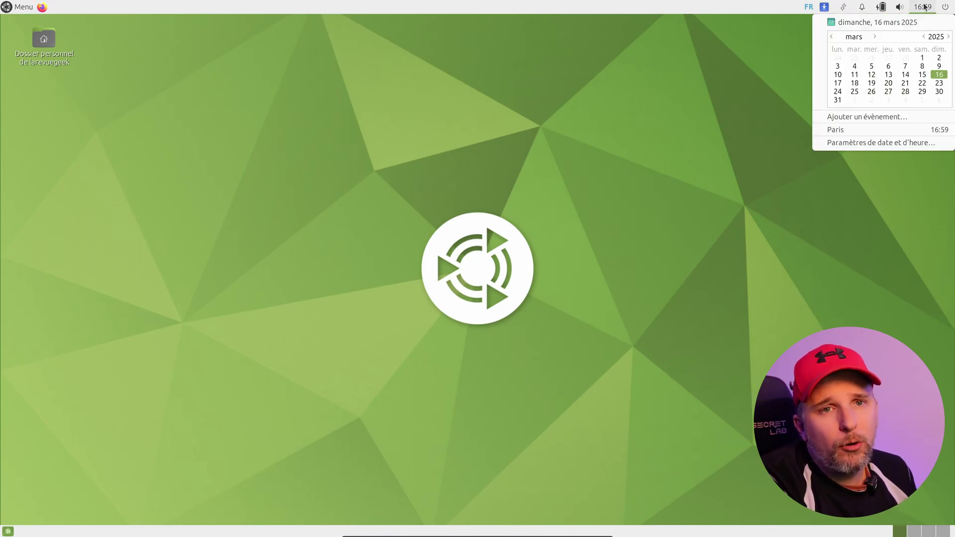
left_click(898, 143)
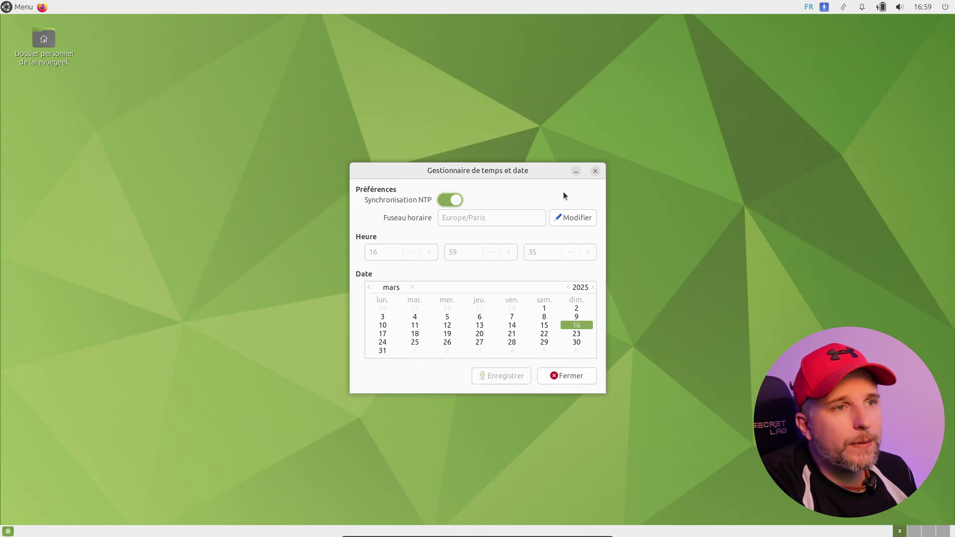
left_click(595, 172)
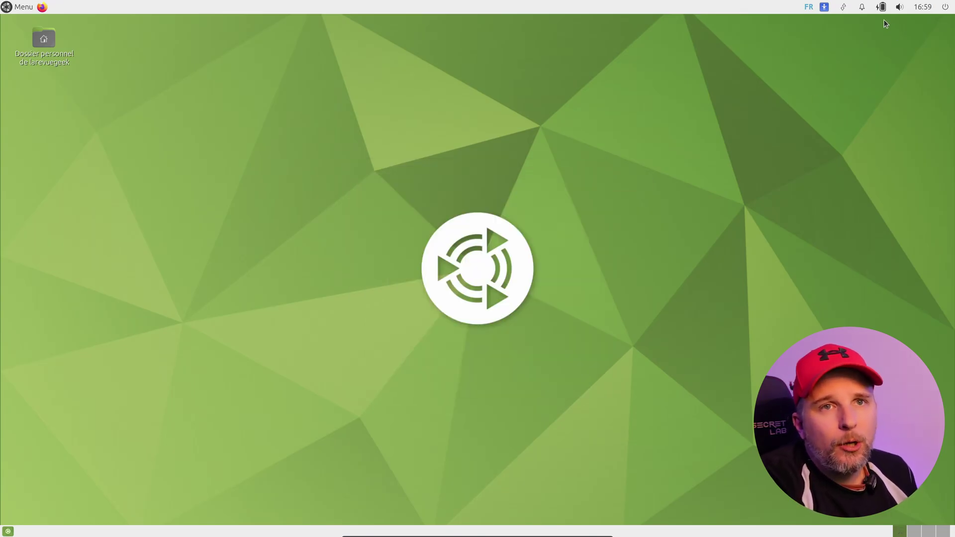
Examine the sound preferences for effects, hardware, input, output and applications, and close them
left_click(899, 8)
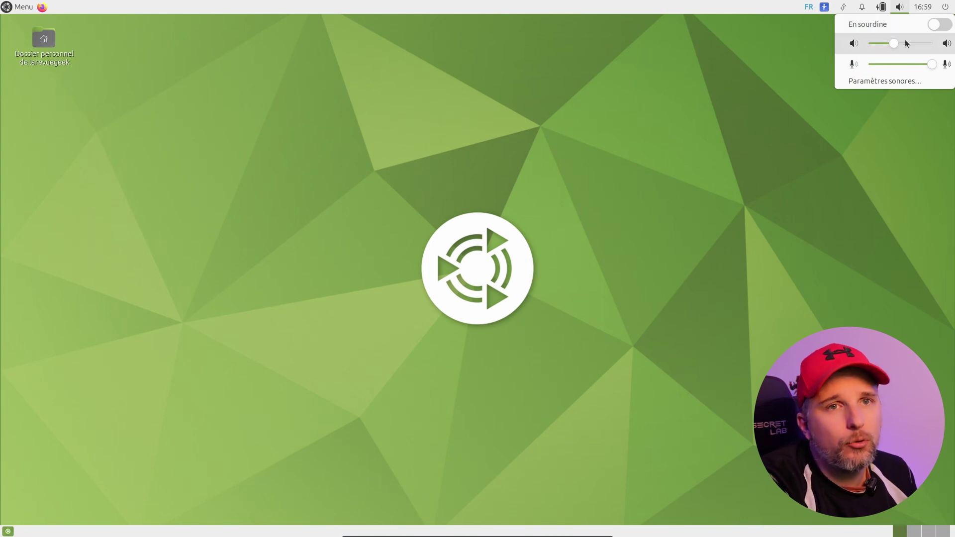
left_click(890, 81)
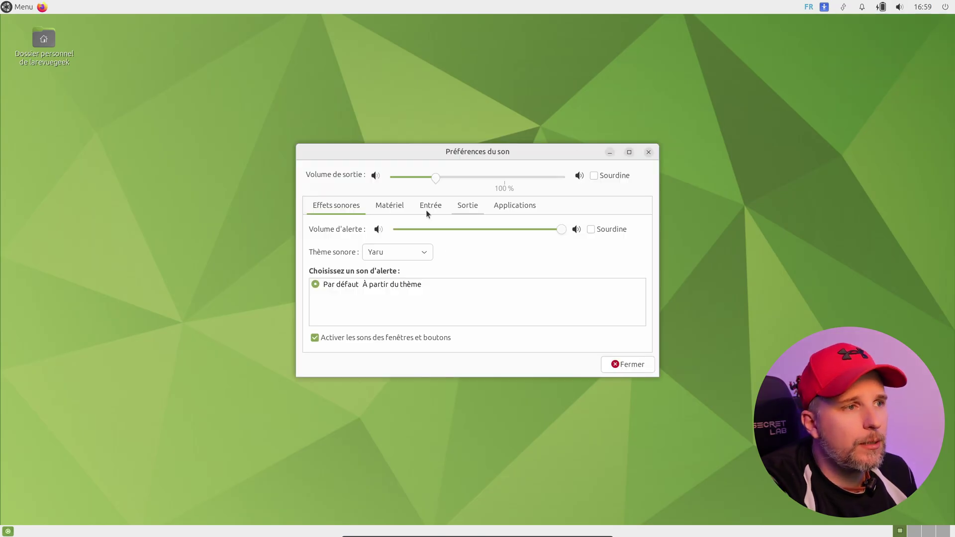
left_click(400, 204)
left_click(432, 206)
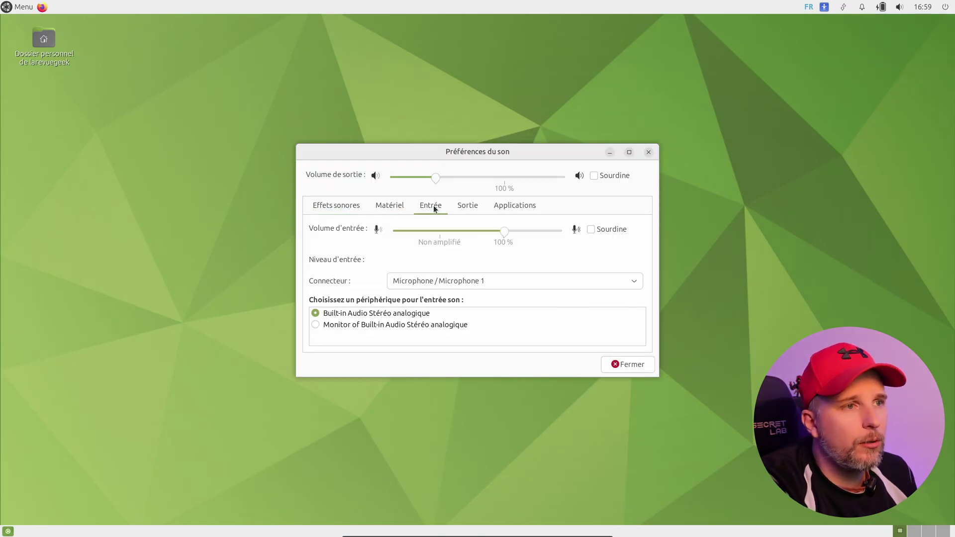
left_click(470, 206)
left_click(517, 206)
left_click(362, 208)
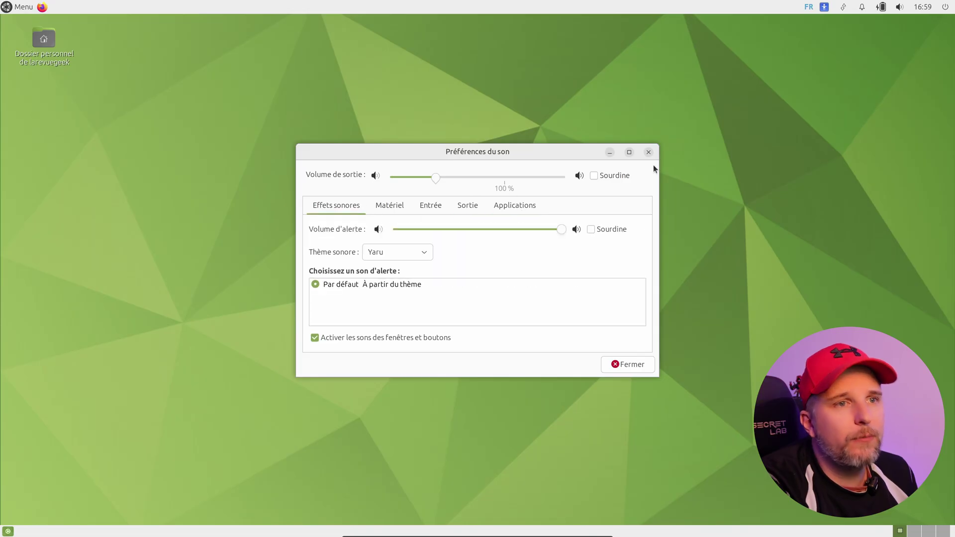
left_click(649, 152)
Check the options offered by the battery, notification, accessibility and keyboard layout indicators
left_click(886, 10)
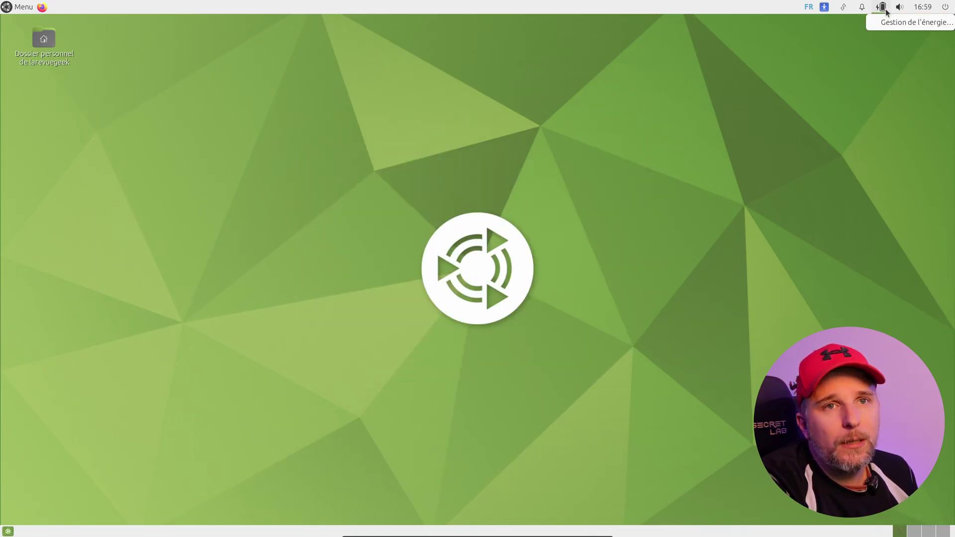
left_click(883, 10)
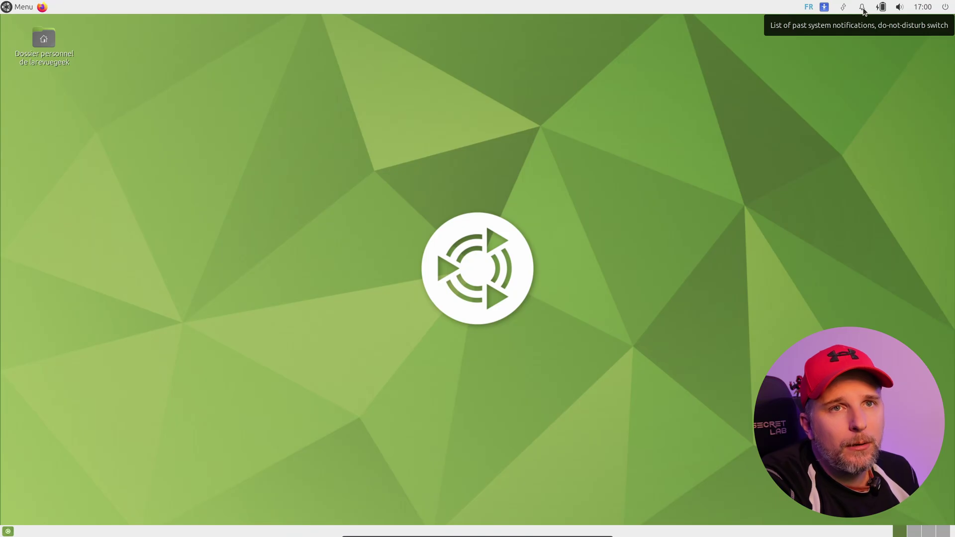
left_click(862, 8)
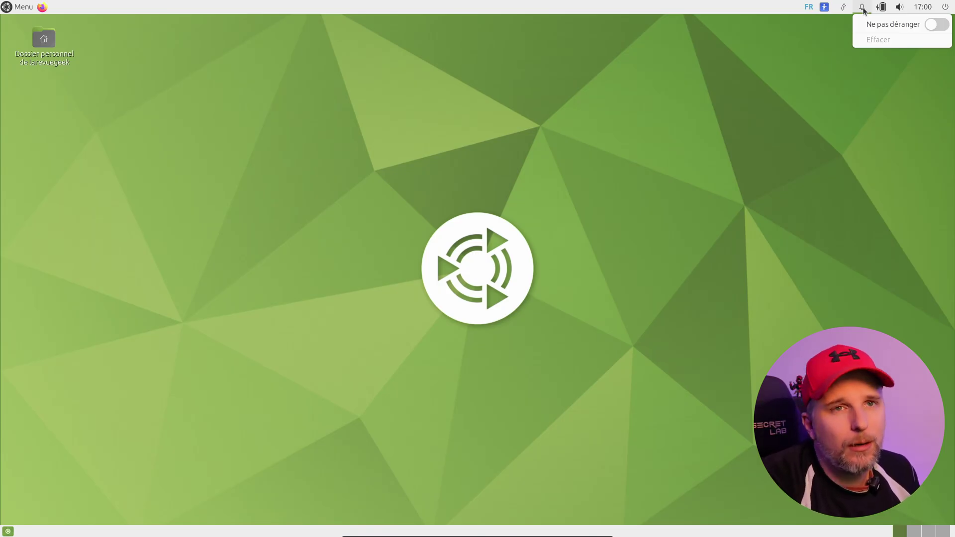
mouse_move(844, 8)
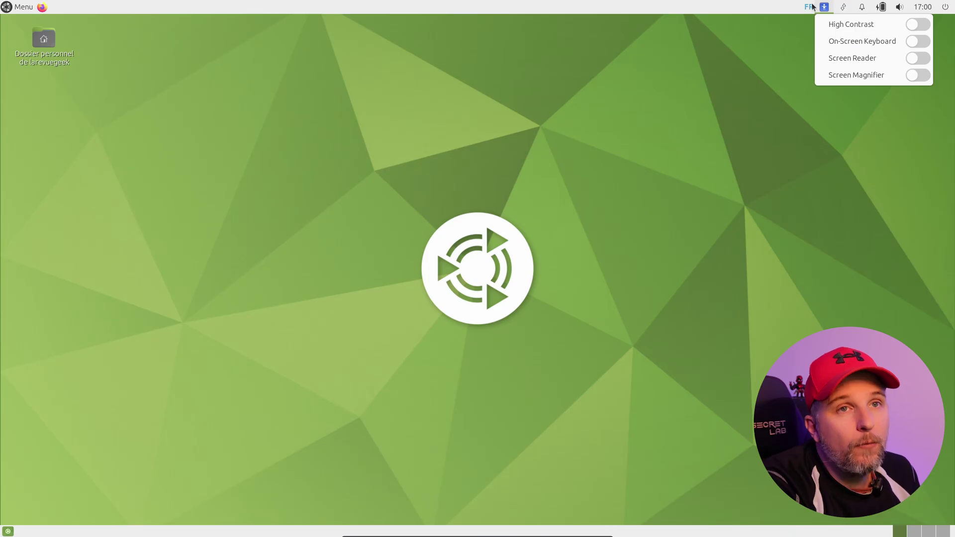
left_click(808, 10)
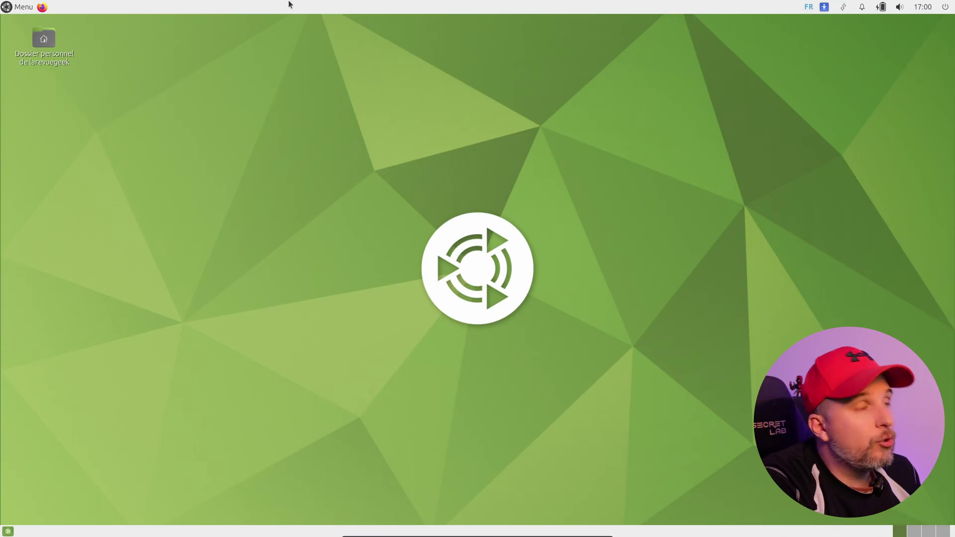
Browse the application categories from Tout to Son et vidéo and the application search, and close the launcher
left_click(8, 6)
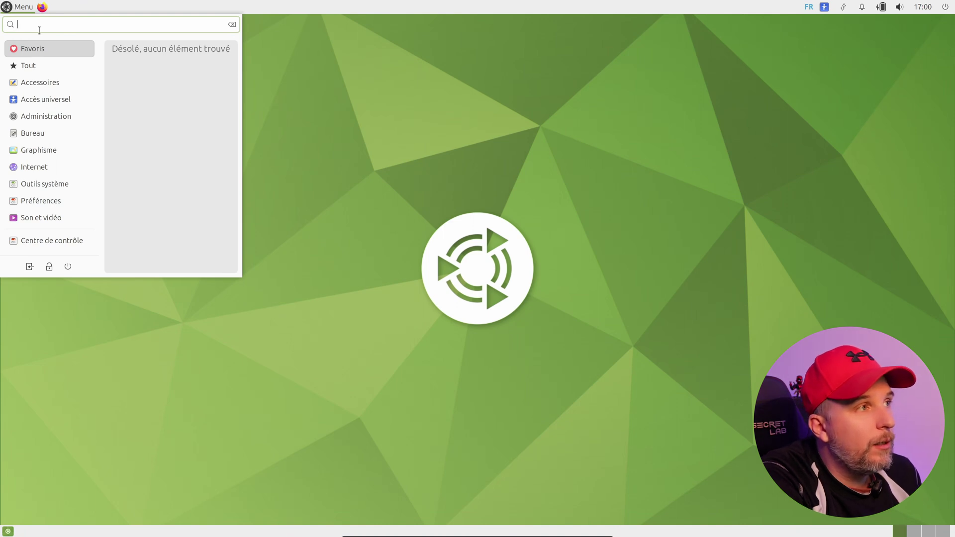
left_click(65, 67)
left_click(52, 82)
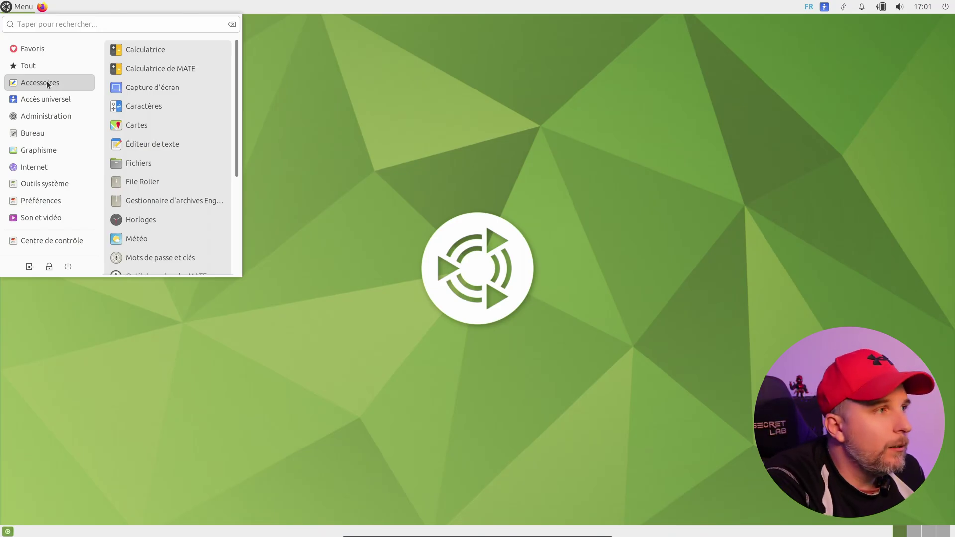
left_click(47, 115)
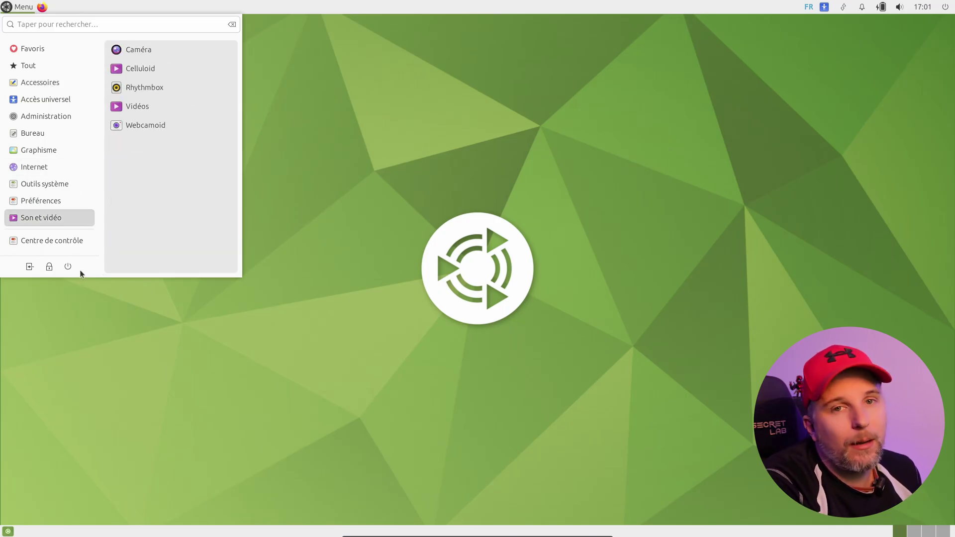
left_click(74, 24)
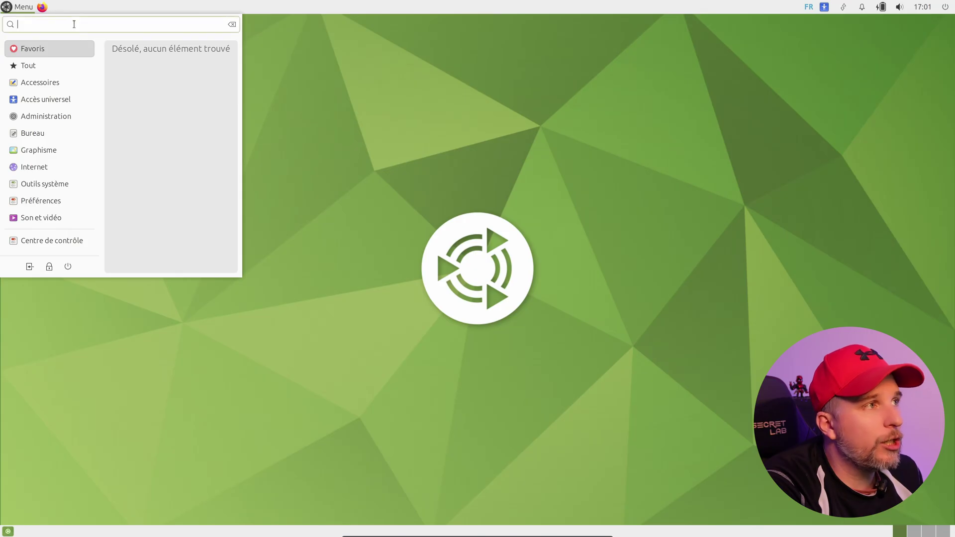
left_click(10, 6)
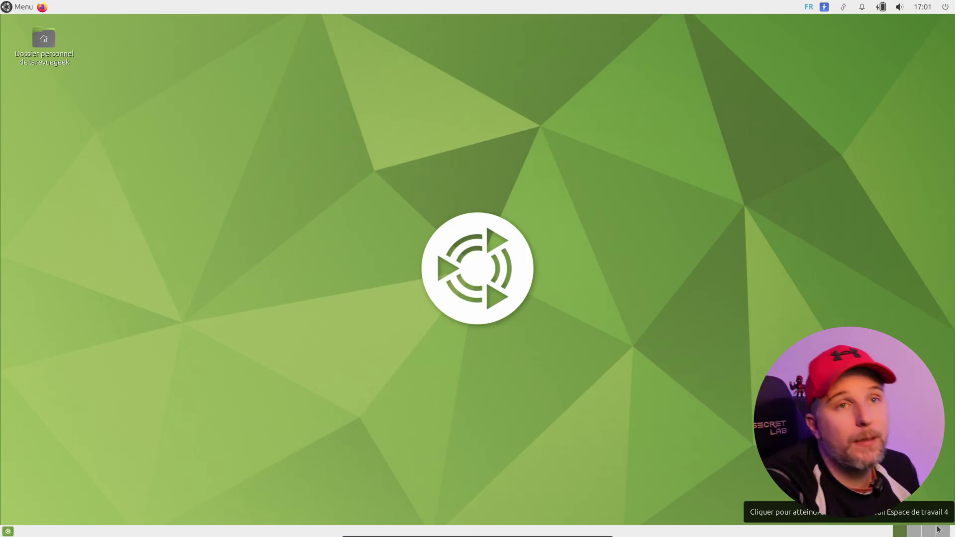
Create a new desktop panel and delete that same panel
right_click(165, 7)
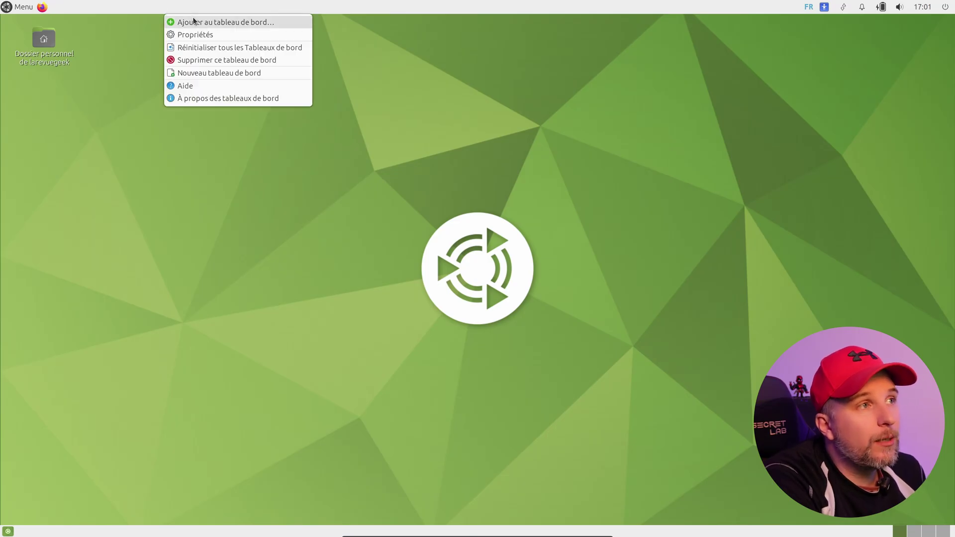
left_click(199, 73)
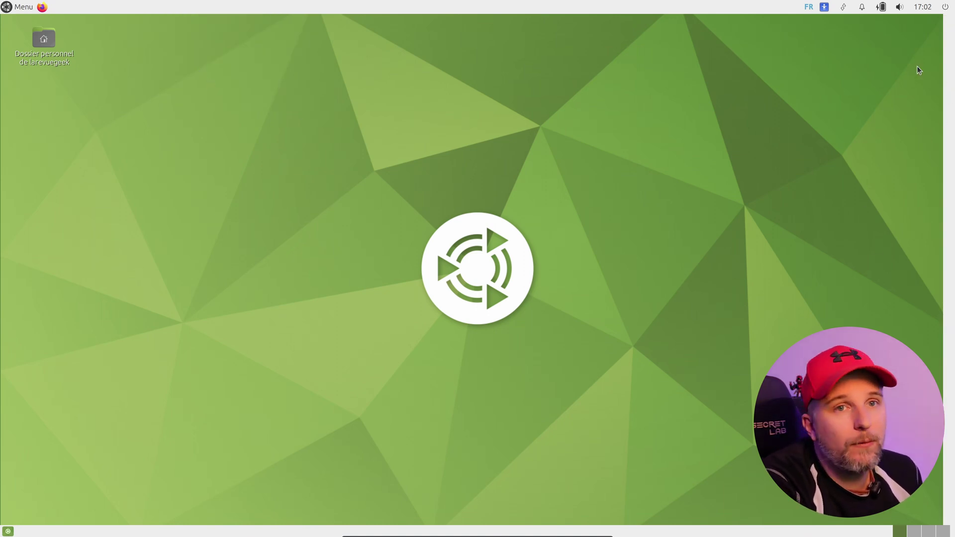
right_click(945, 79)
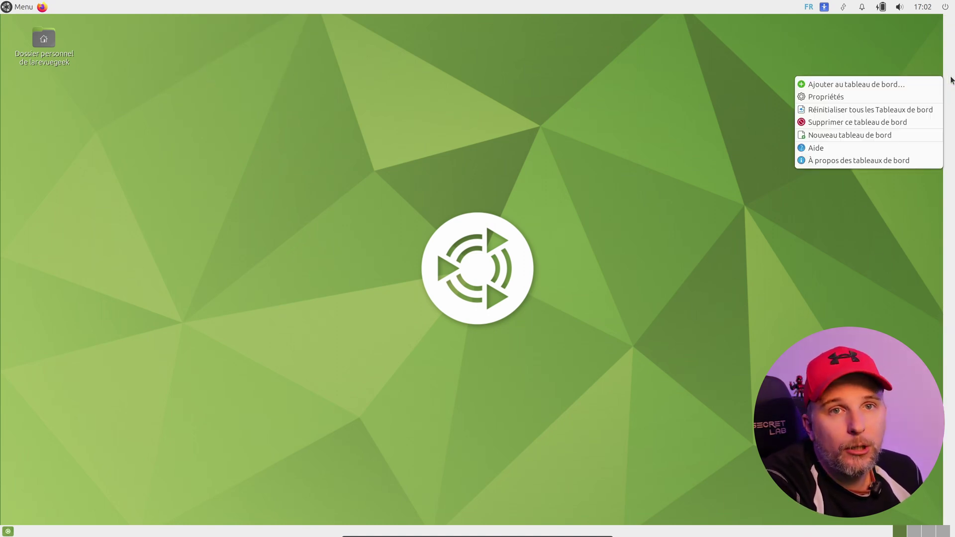
left_click(911, 123)
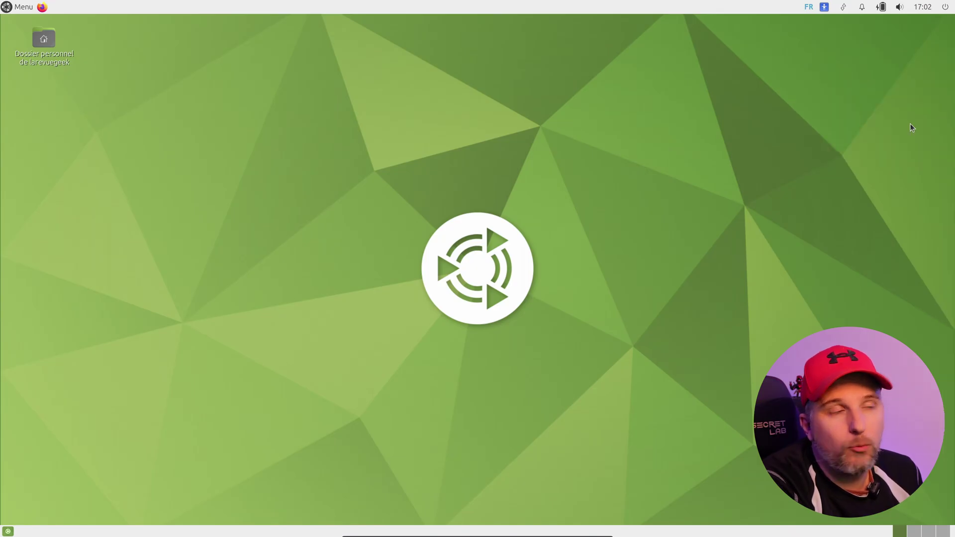
Add the Applet pense-bêtes to the upper panel near the Firefox launcher and look through the other available applets
right_click(397, 9)
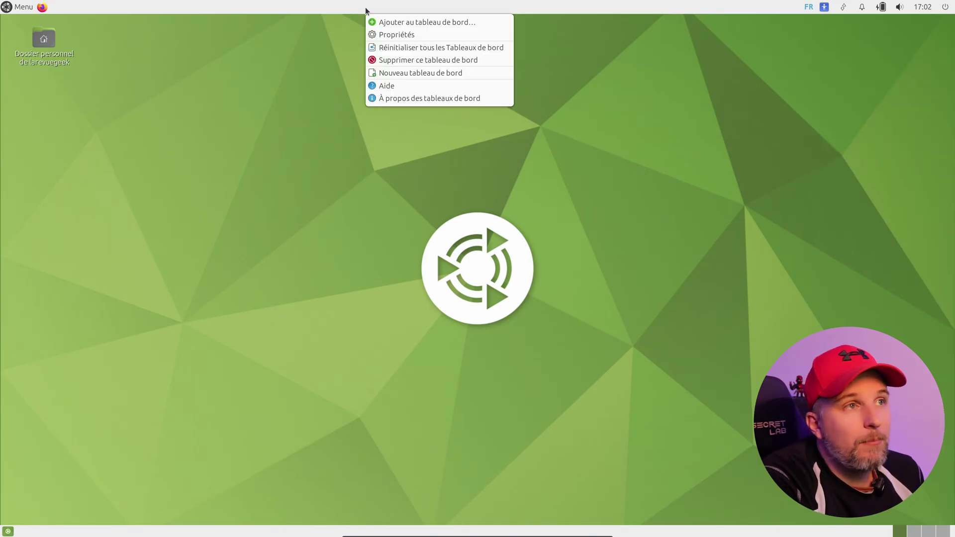
left_click(389, 19)
scroll(610, 181, "down", 1)
scroll(611, 186, "down", 1)
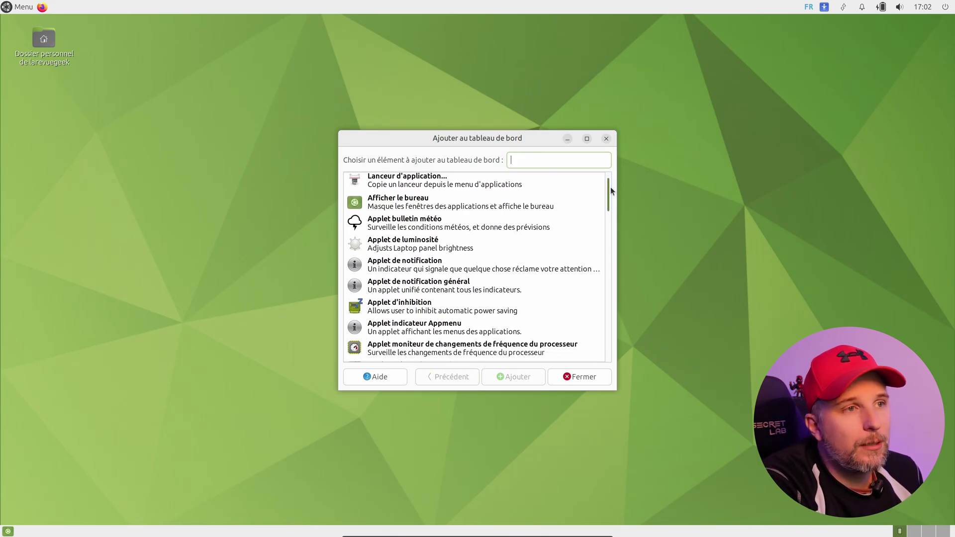
scroll(611, 194, "down", 3)
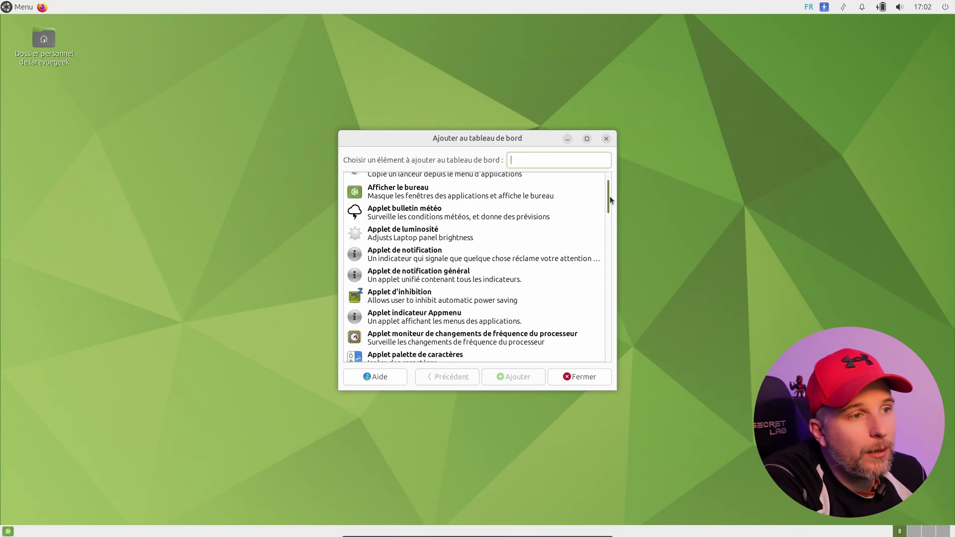
scroll(616, 217, "down", 4)
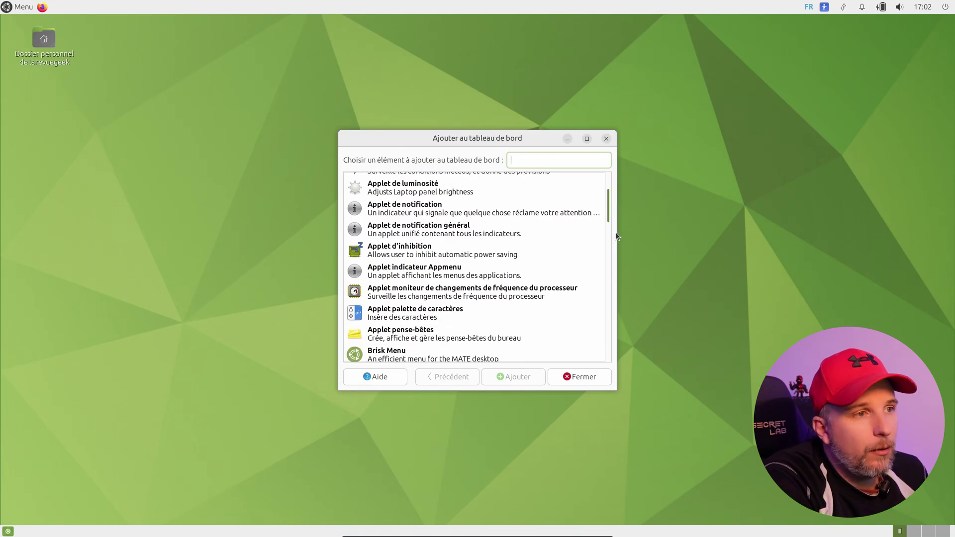
left_click_drag(400, 299, 72, 8)
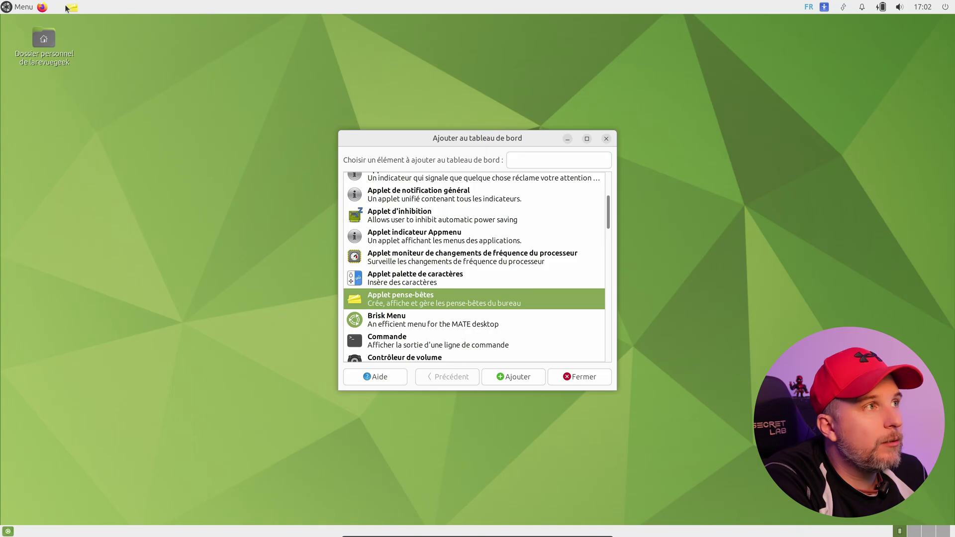
scroll(473, 300, "down", 5)
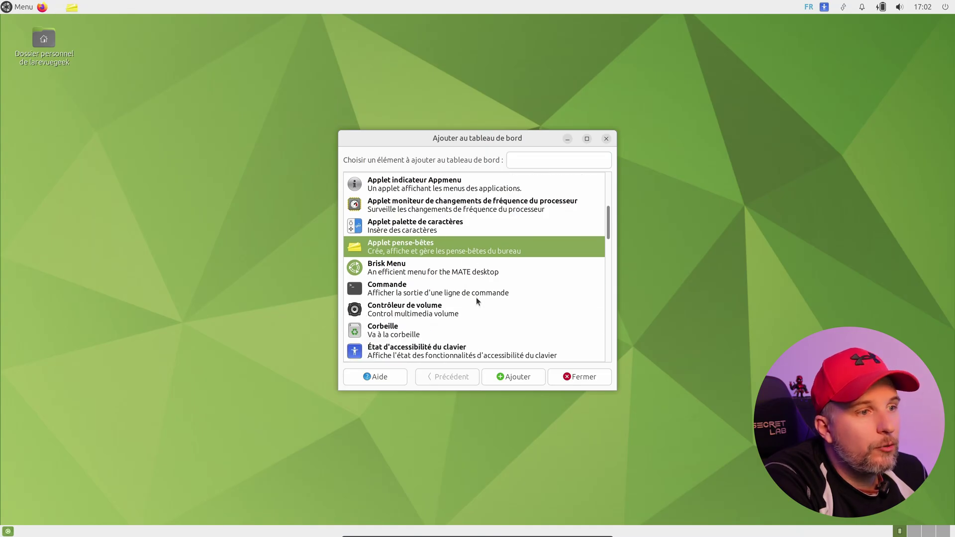
scroll(458, 262, "down", 8)
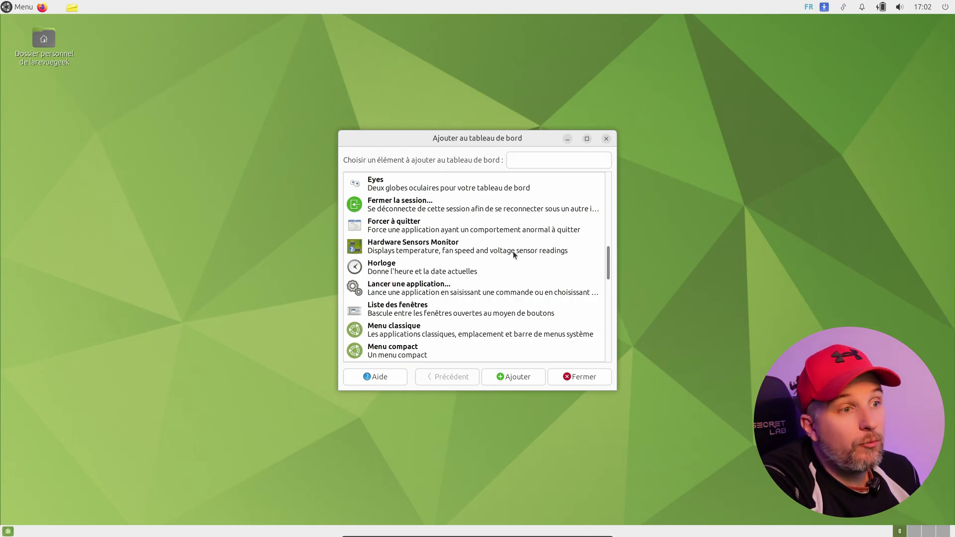
left_click_drag(612, 260, 614, 180)
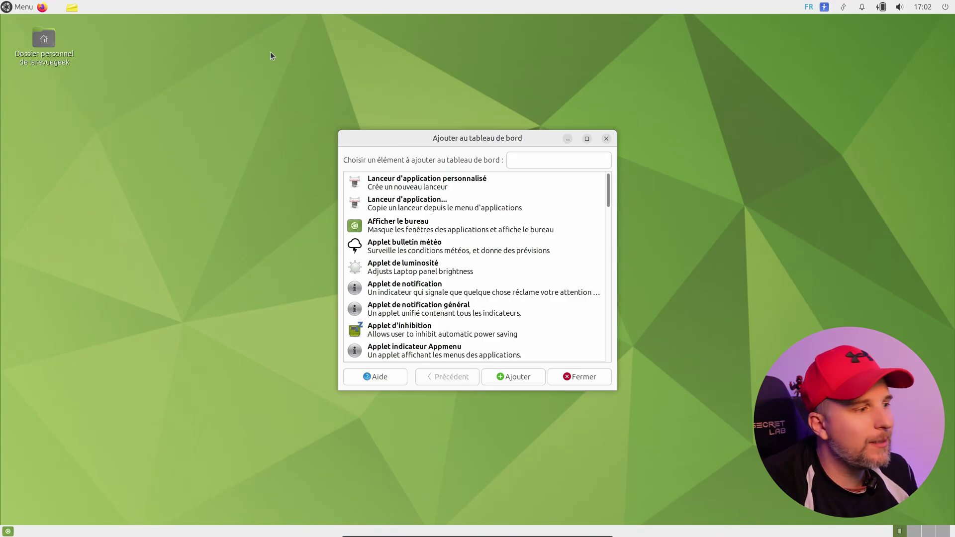
left_click(606, 139)
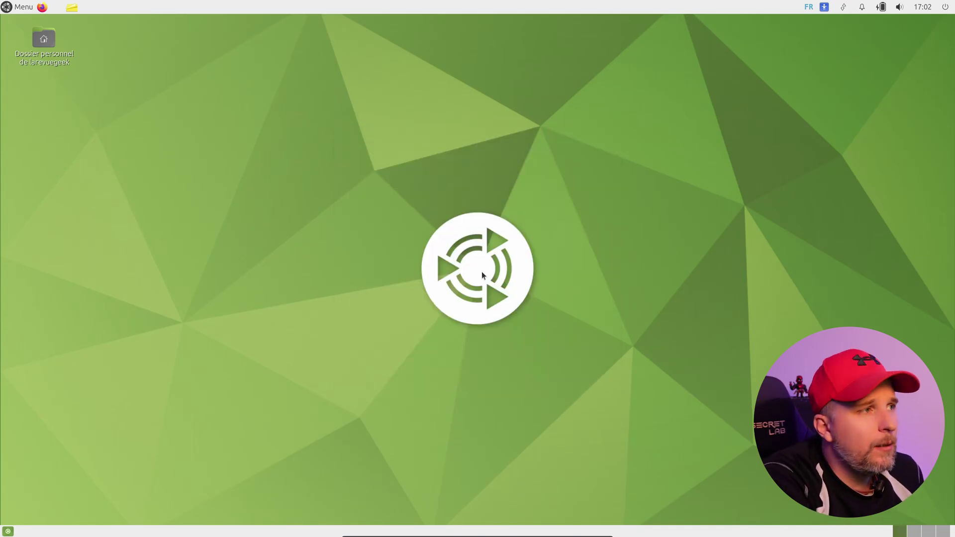
Launch Calculatrice de MATE from the Accessoires application category
left_click(16, 8)
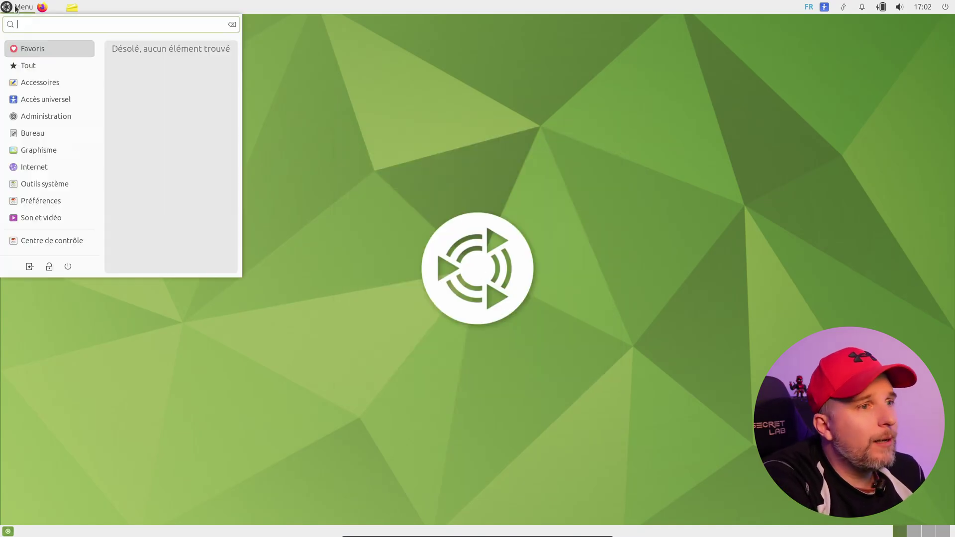
left_click(43, 84)
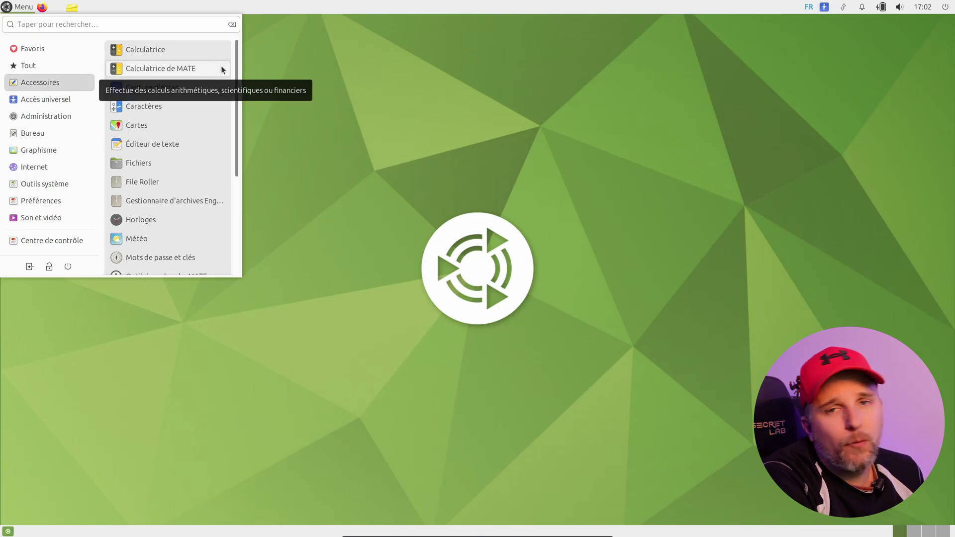
scroll(236, 62, "down", 1)
scroll(237, 62, "up", 1)
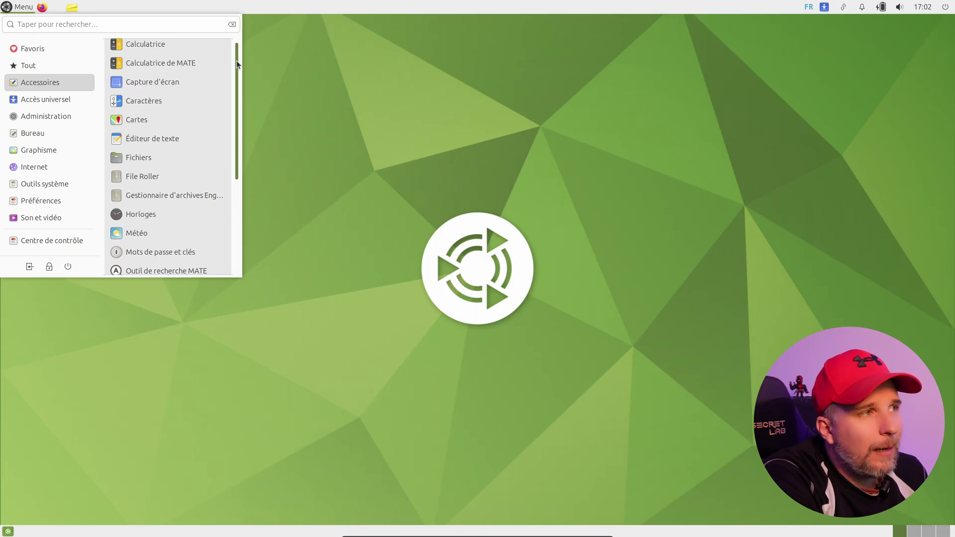
left_click(199, 62)
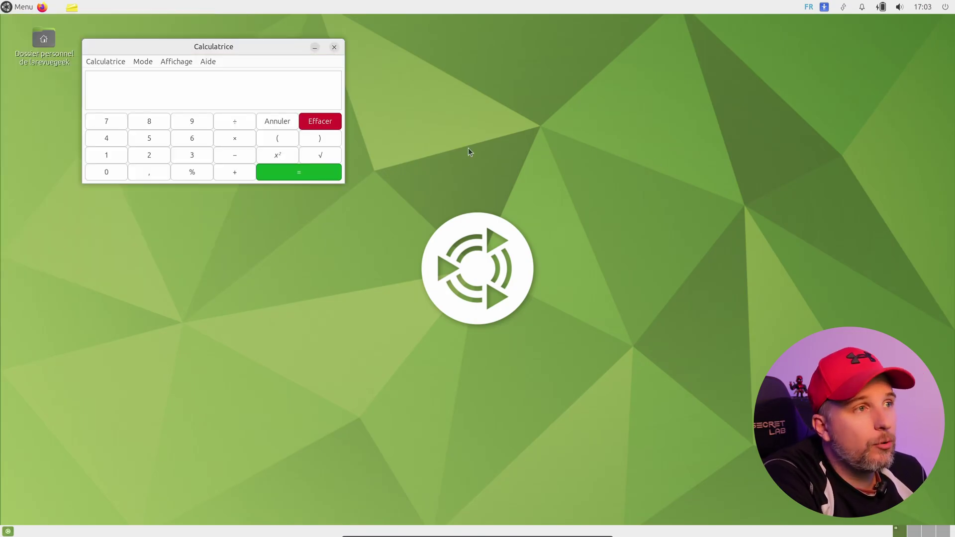
Switch the calculator to Avancé mode and close it
left_click(172, 63)
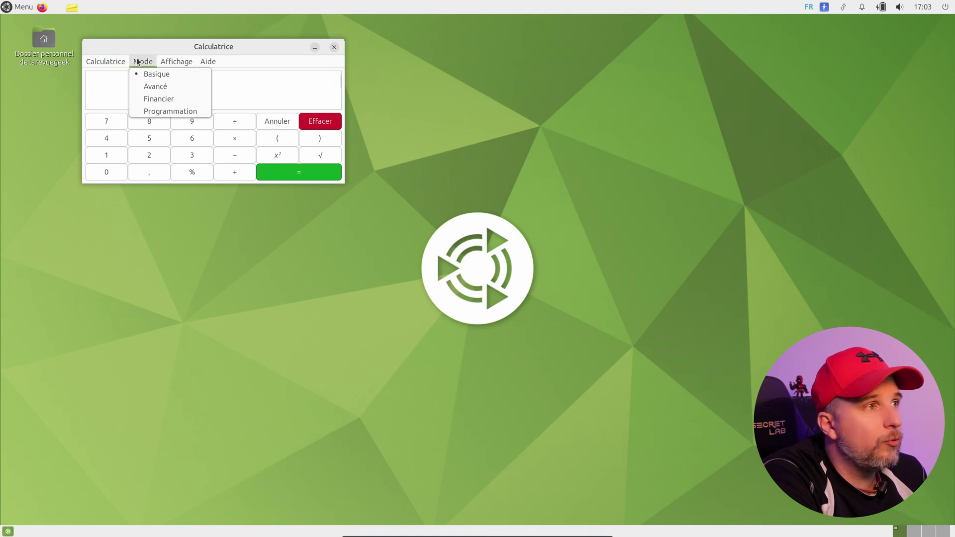
mouse_move(143, 63)
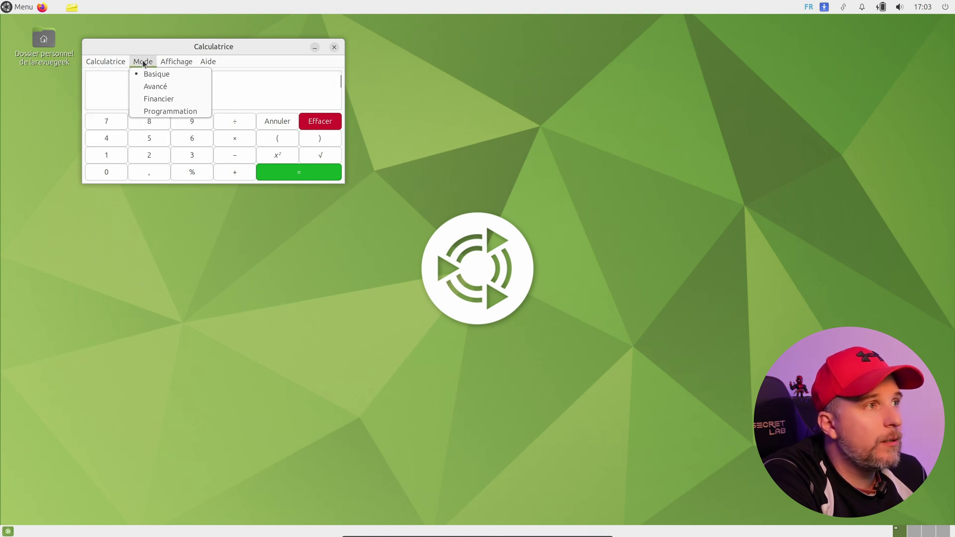
left_click(157, 87)
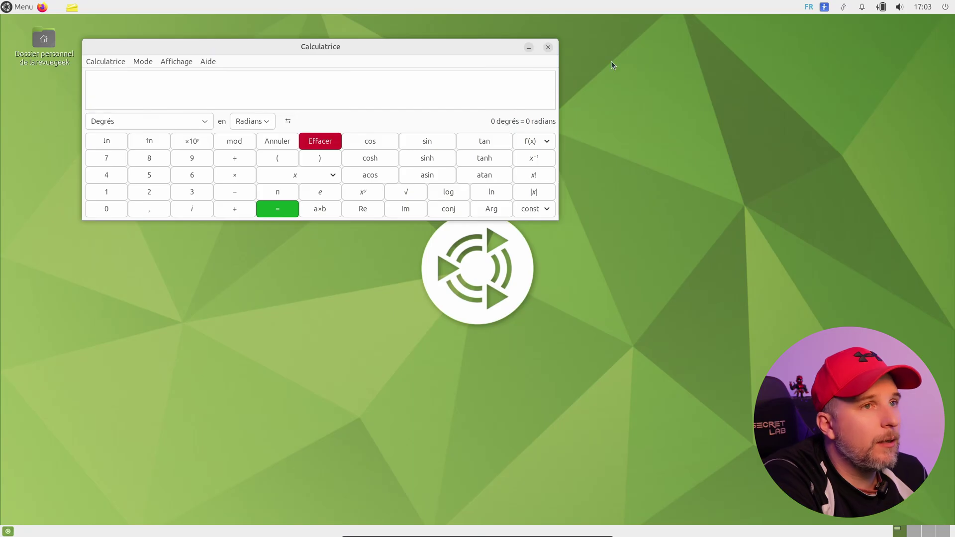
left_click(547, 48)
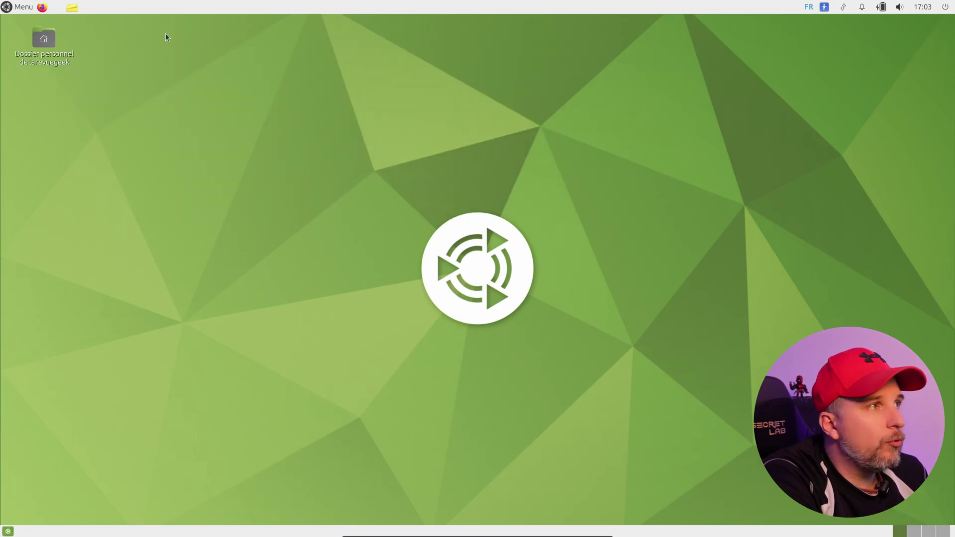
Browse the Accessoires applications, launch the Pluma text editor to view its window, and close it
left_click(18, 7)
left_click(52, 82)
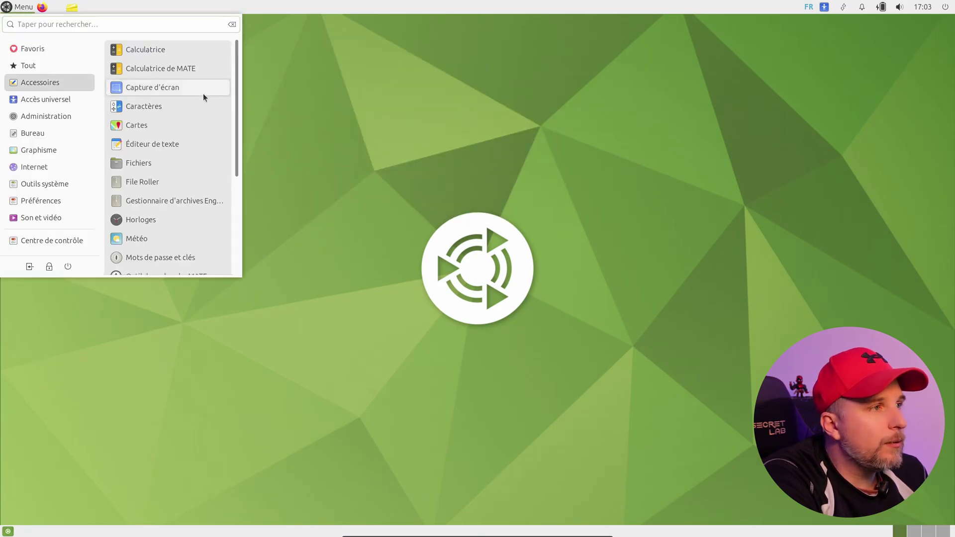
scroll(207, 99, "down", 1)
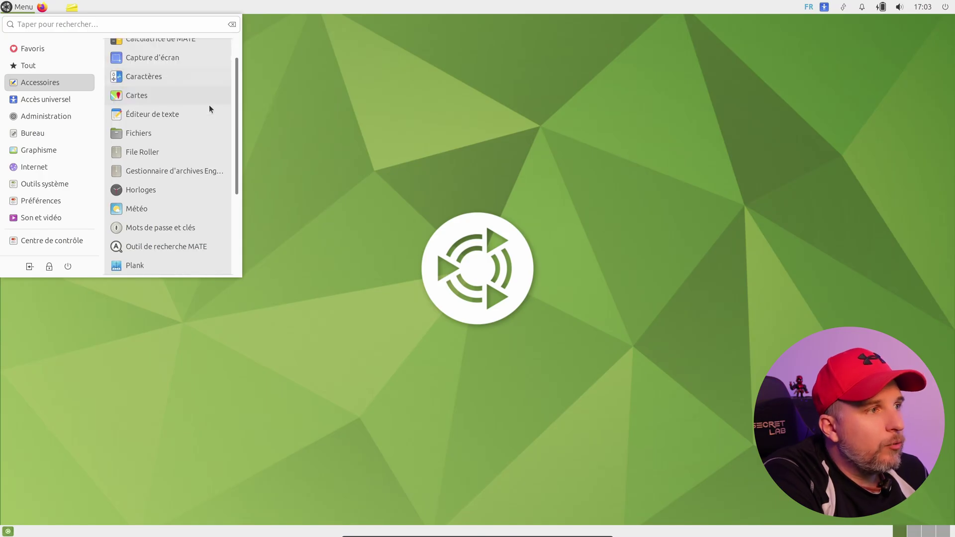
scroll(210, 106, "down", 2)
scroll(208, 103, "down", 2)
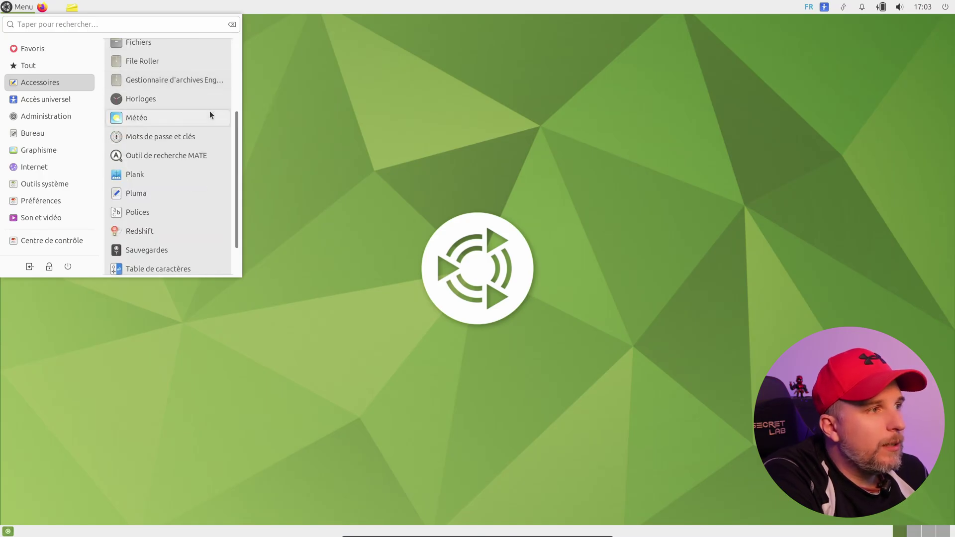
left_click_drag(237, 146, 240, 156)
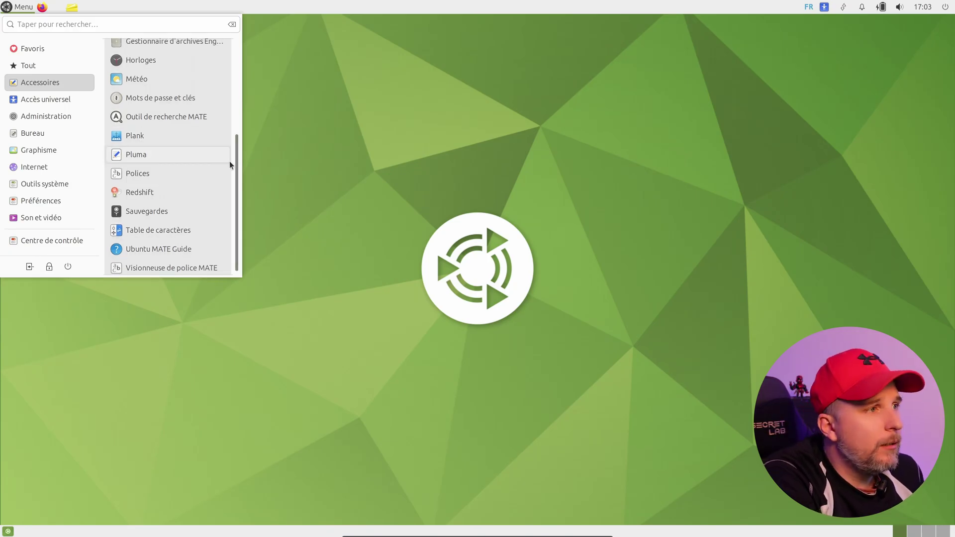
left_click(206, 159)
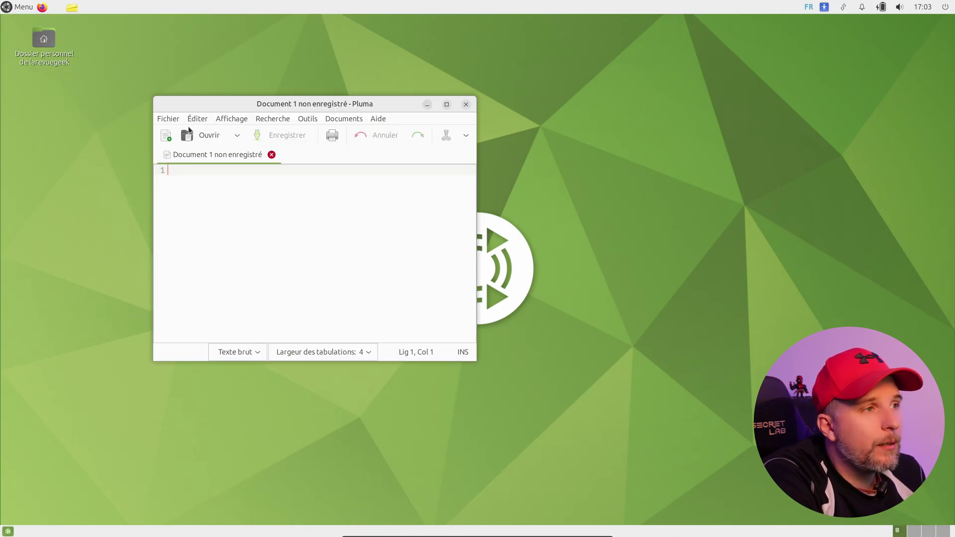
left_click(466, 104)
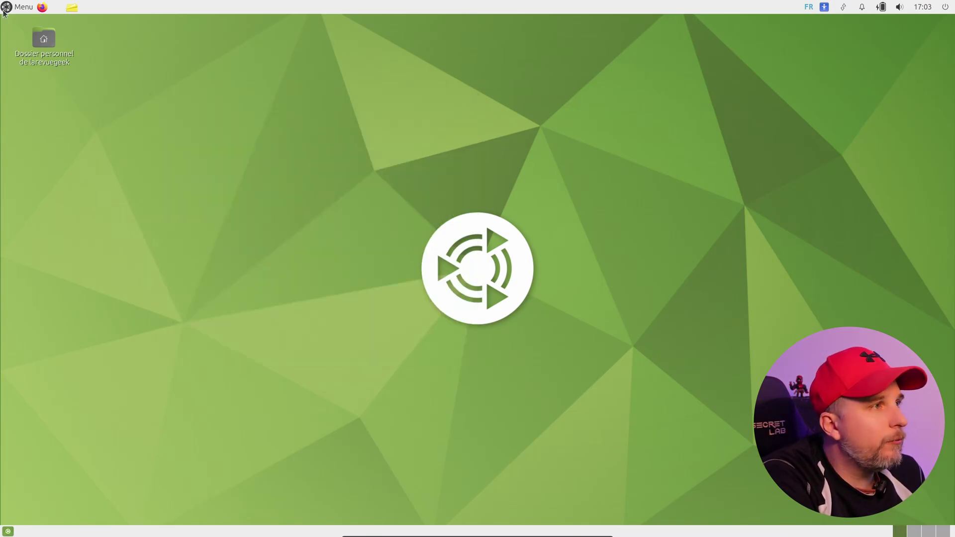
Launch the Plank dock from the Accessoires application category
left_click(20, 7)
left_click(49, 81)
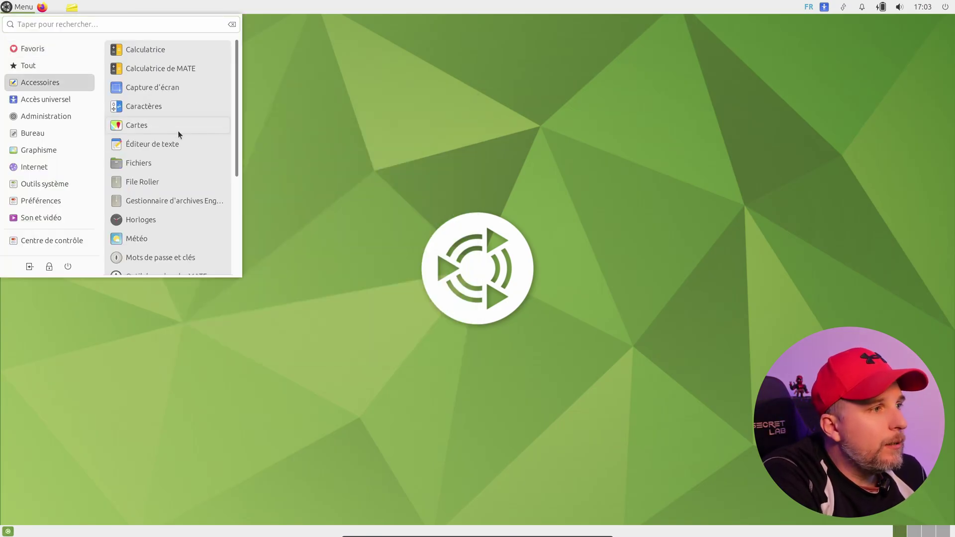
scroll(178, 129, "down", 5)
scroll(180, 129, "down", 3)
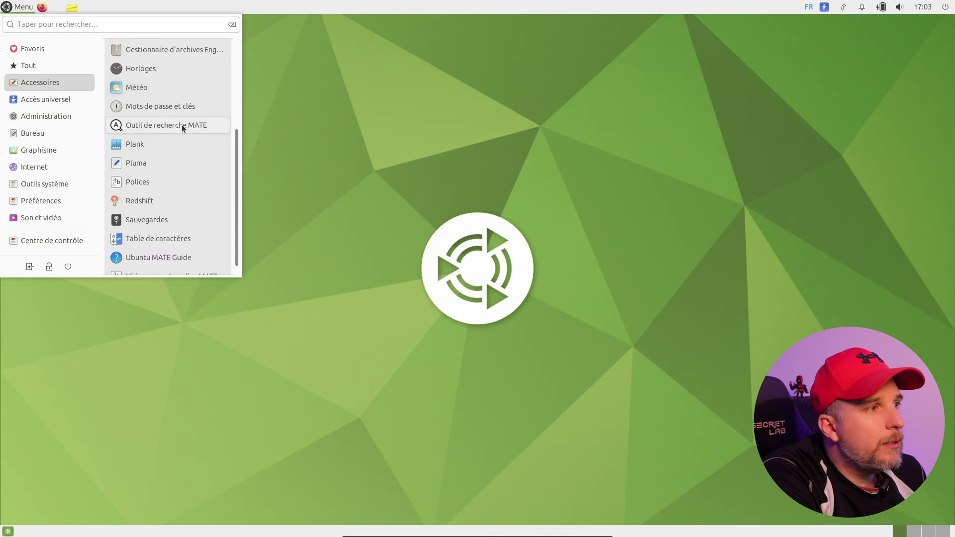
left_click(145, 145)
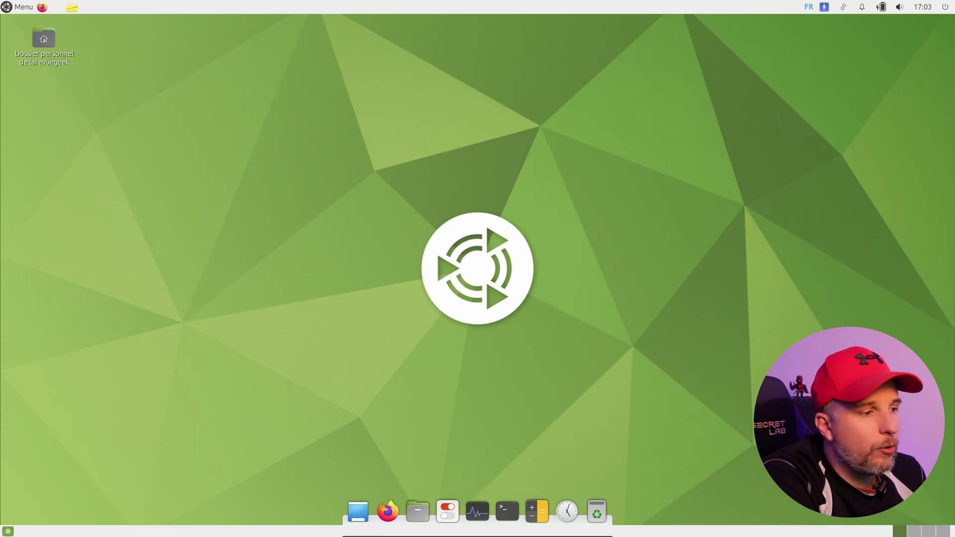
Delete the lower desktop panel beneath the dock and confirm its removal
right_click(210, 533)
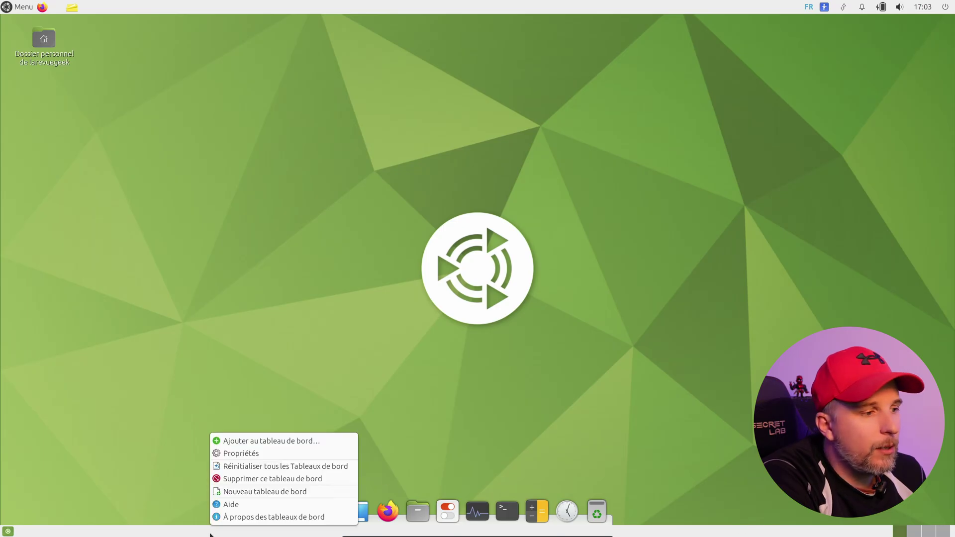
left_click(259, 479)
left_click(527, 311)
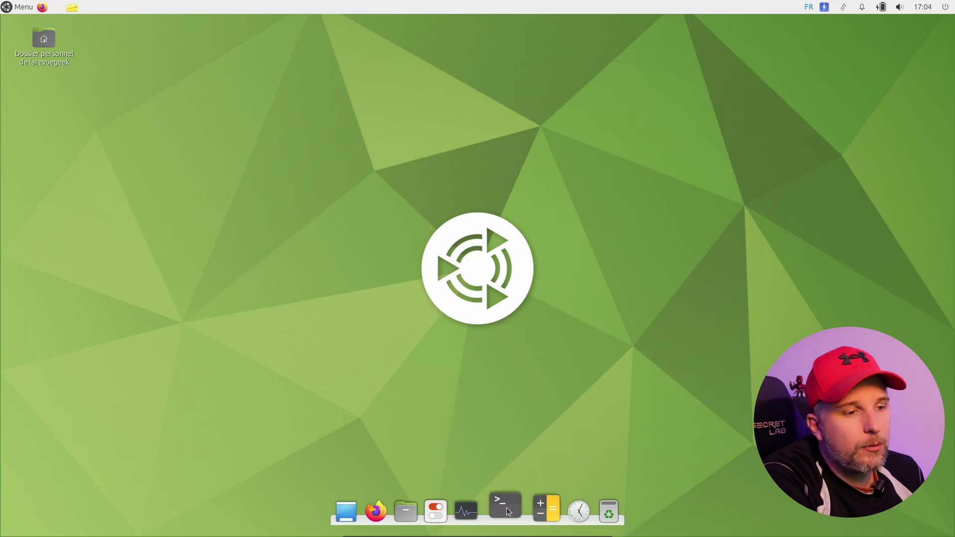
Open the Plank dock preferences and set the icon size to 56
right_click(552, 514)
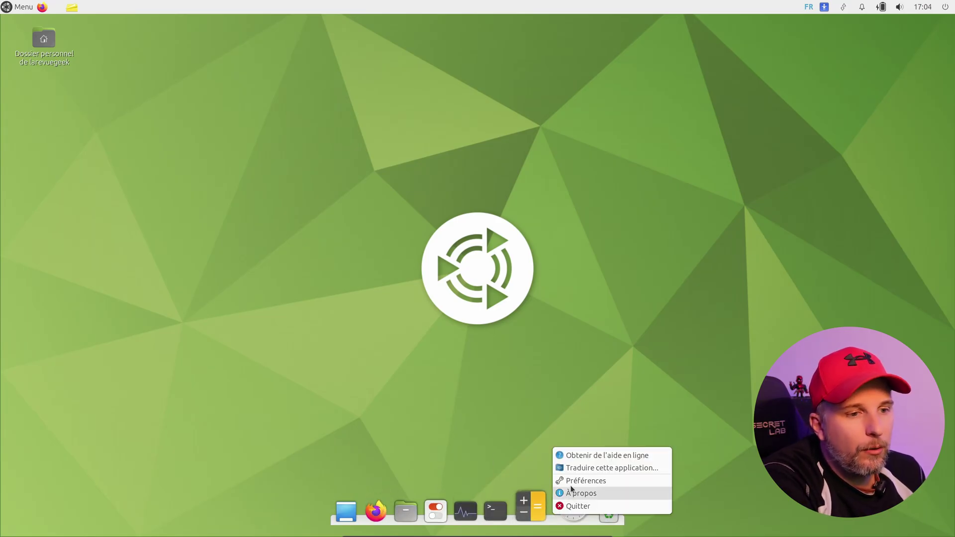
left_click(552, 483)
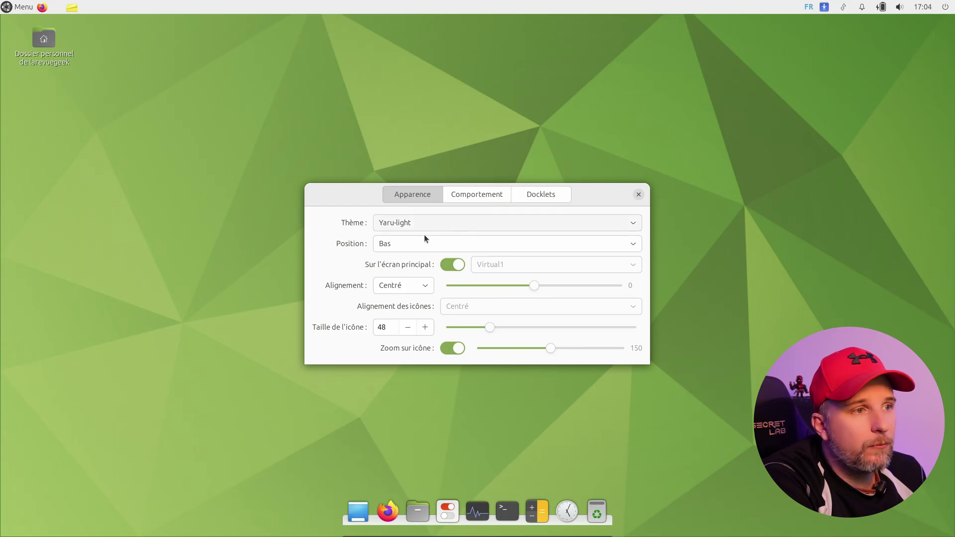
mouse_move(515, 286)
left_mouse_down()
mouse_move(543, 286)
mouse_move(534, 286)
left_mouse_up()
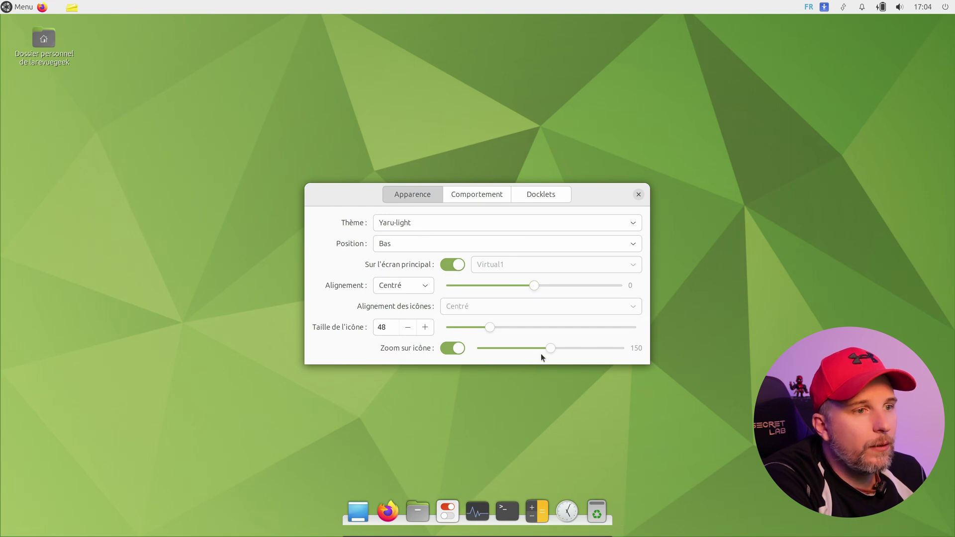
left_click(426, 326)
left_click(425, 327)
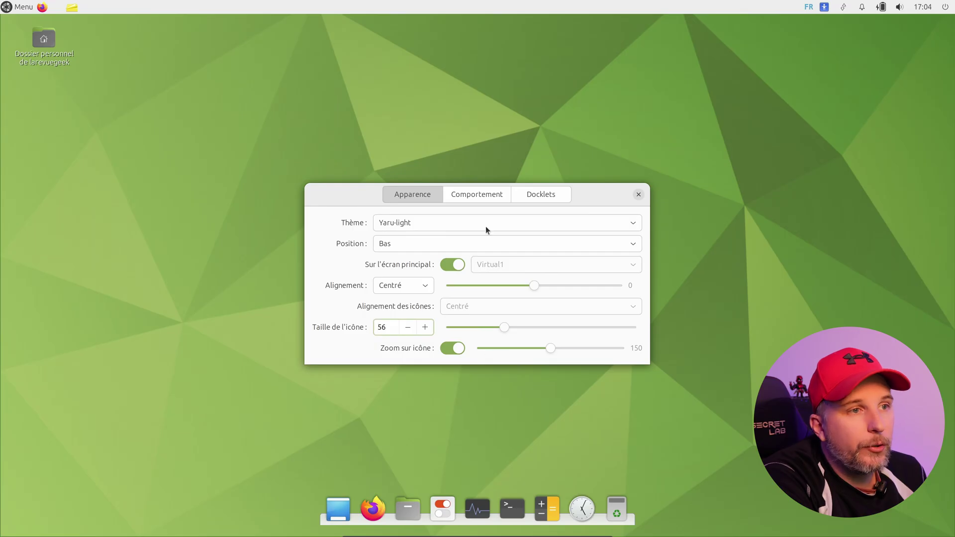
Review the dock's Comportement and Docklets settings, return to Apparence, and close the preferences
left_click(474, 198)
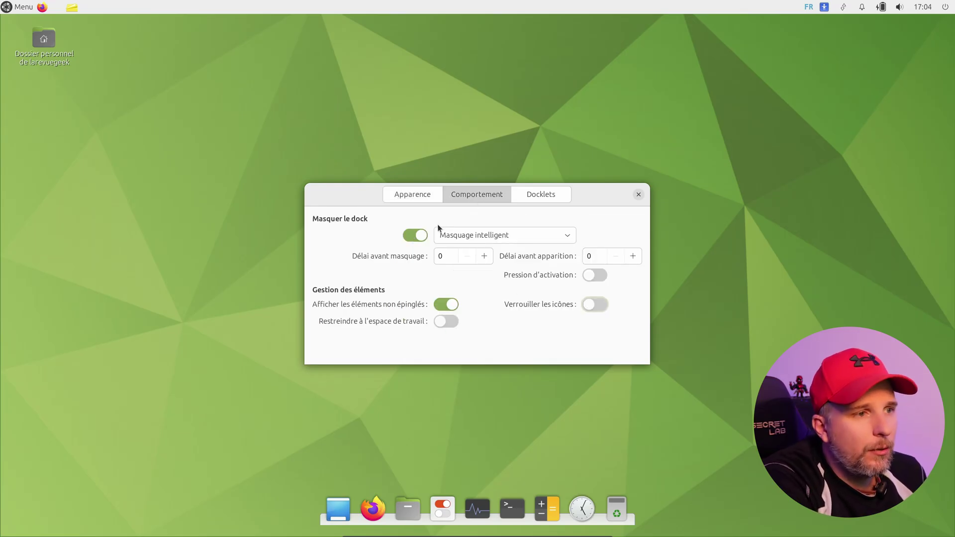
left_click(533, 194)
left_click(477, 194)
left_click(418, 193)
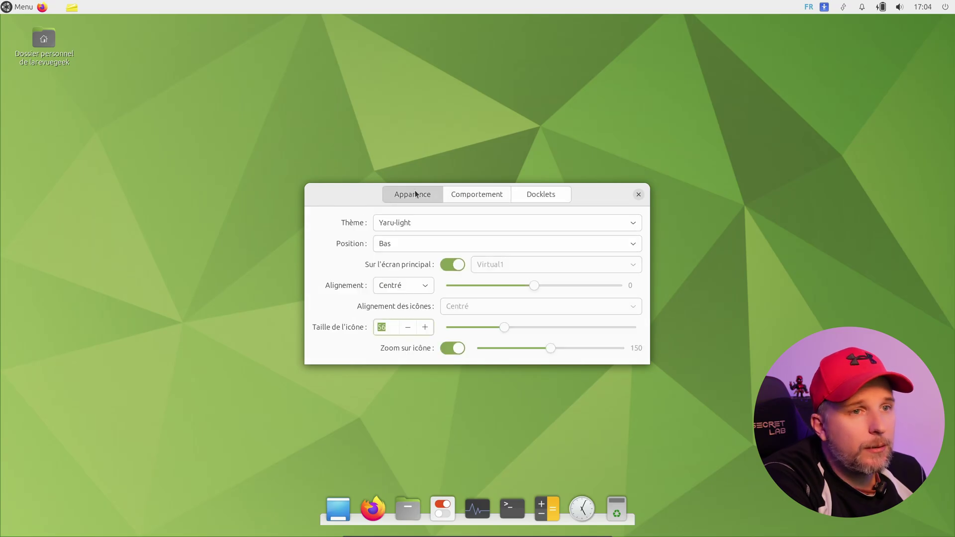
left_click(639, 195)
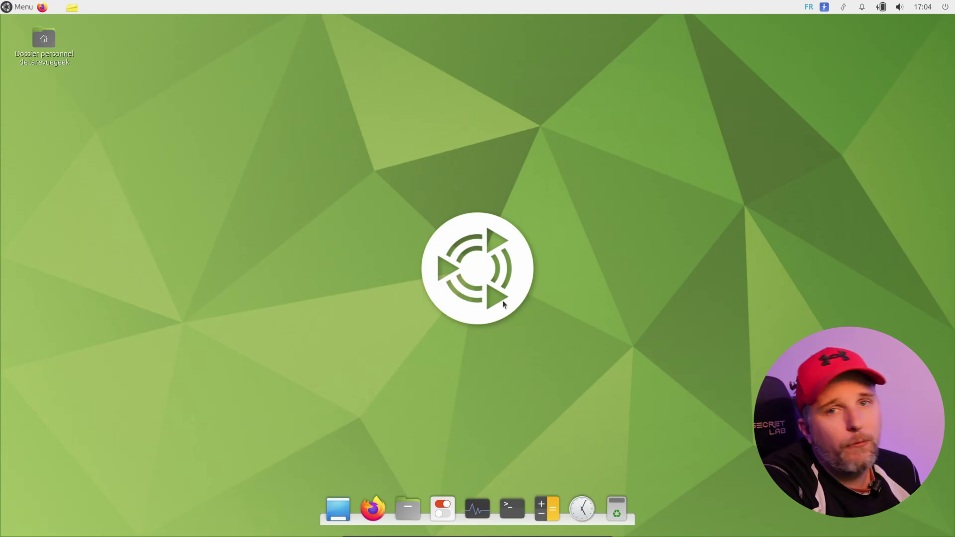
Open the desktop background settings and look through the available themes in Préférences de l'apparence
right_click(453, 120)
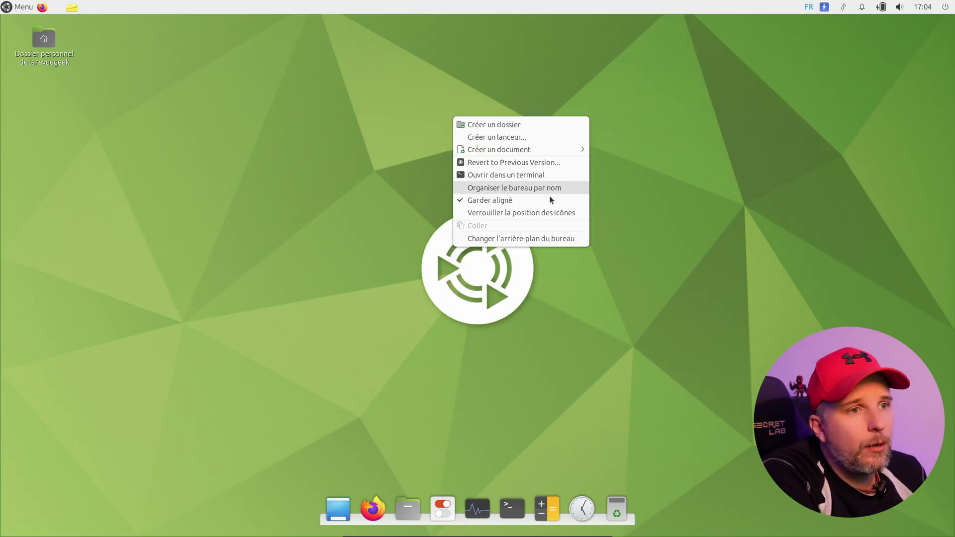
left_click(550, 237)
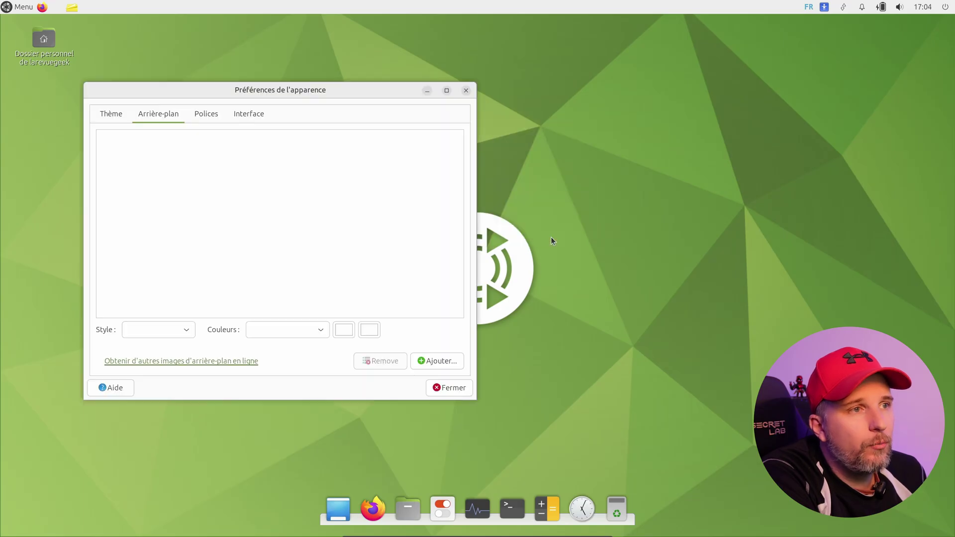
left_click_drag(360, 90, 575, 90)
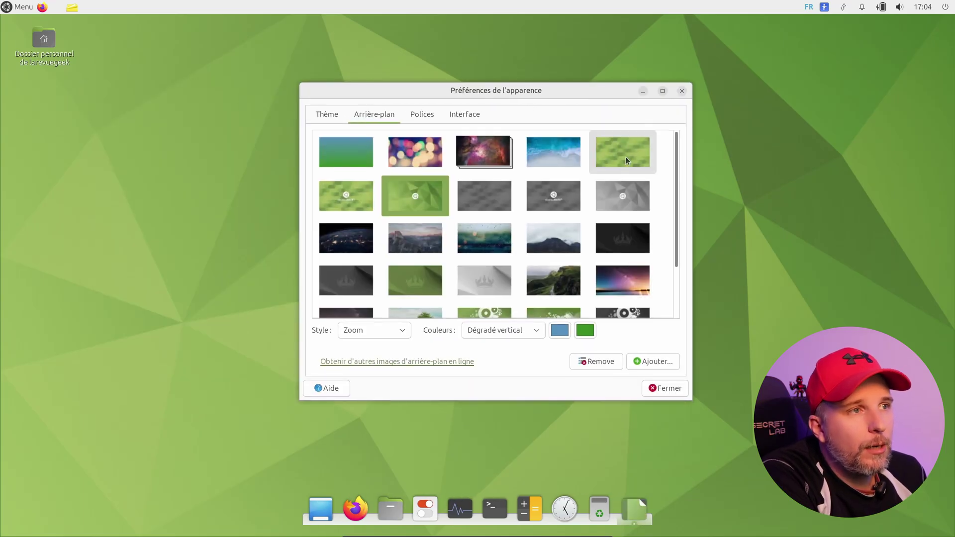
left_click(334, 115)
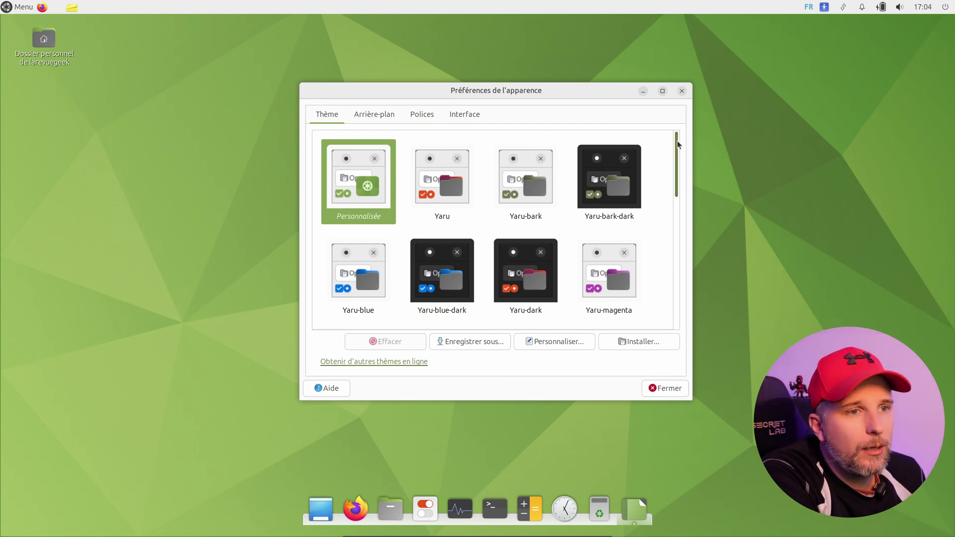
scroll(675, 187, "down", 6)
scroll(663, 201, "up", 7)
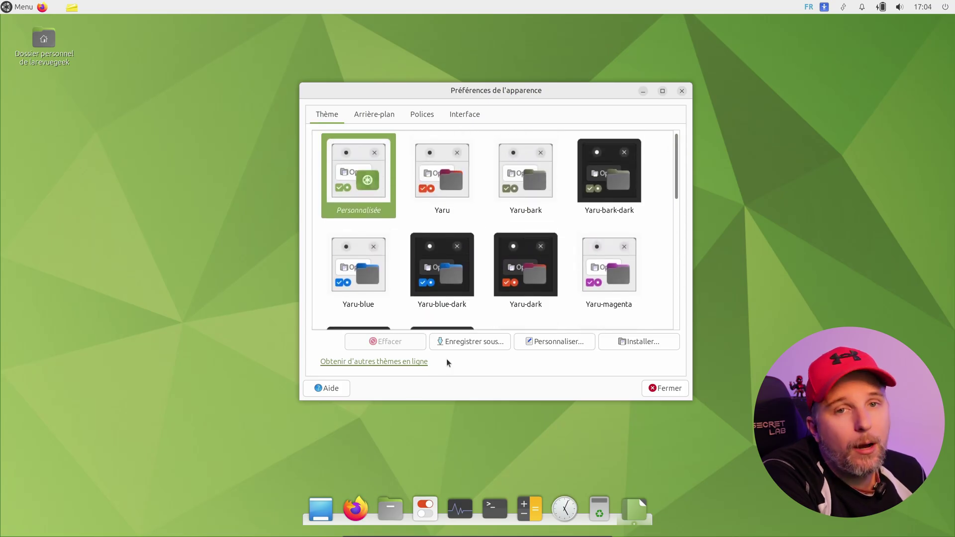
Try the coloured-lights and misty-mountain wallpapers, and set the rocky cliff with distant snowy peaks as desktop background
left_click(382, 115)
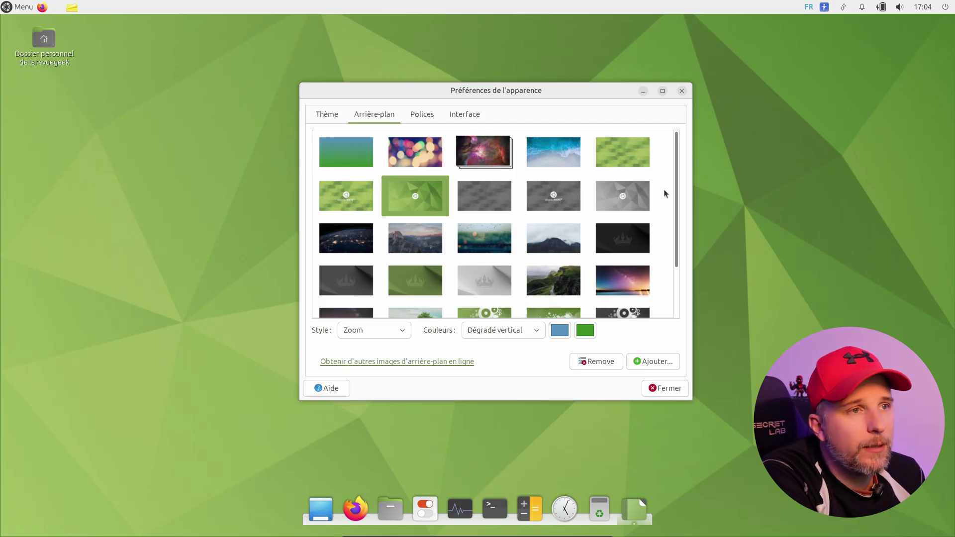
left_click(434, 147)
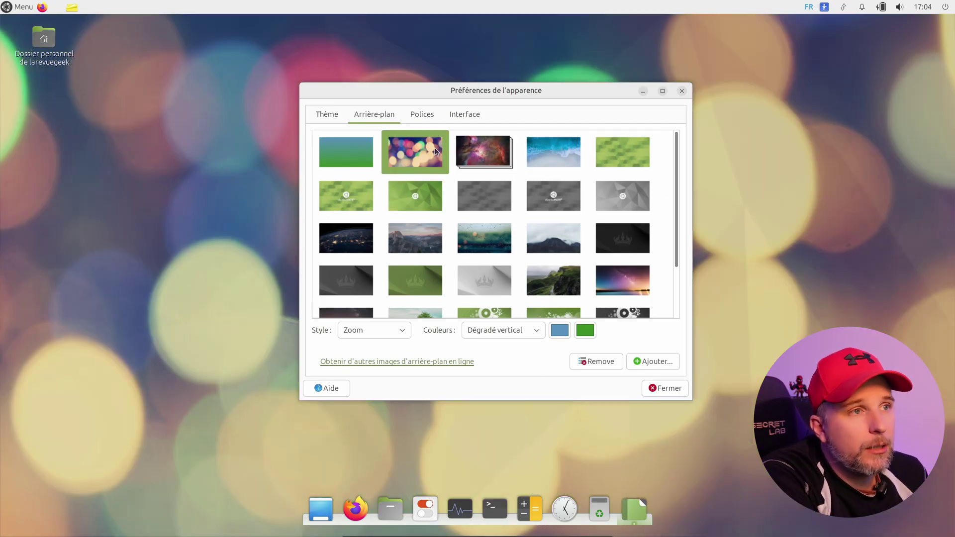
left_click(569, 230)
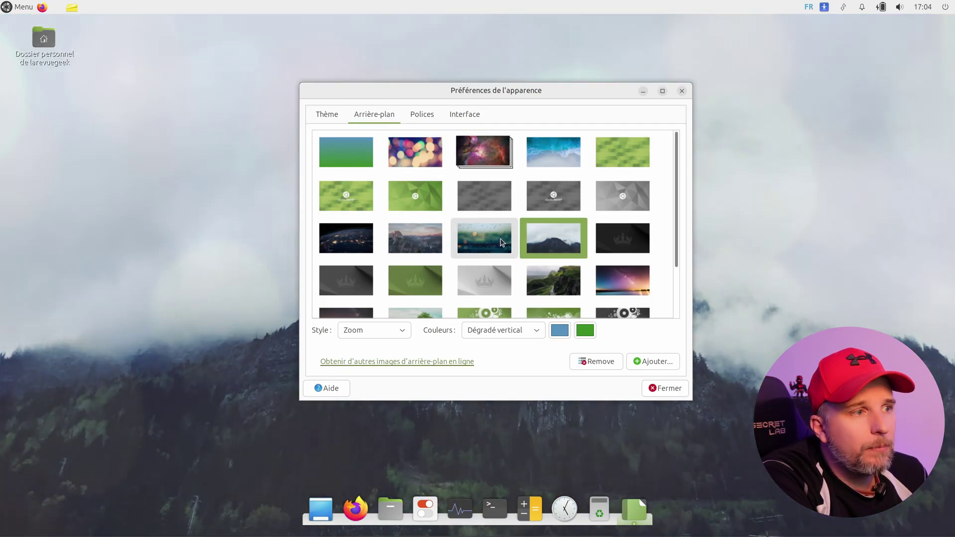
left_click_drag(628, 91, 685, 103)
left_click(482, 251)
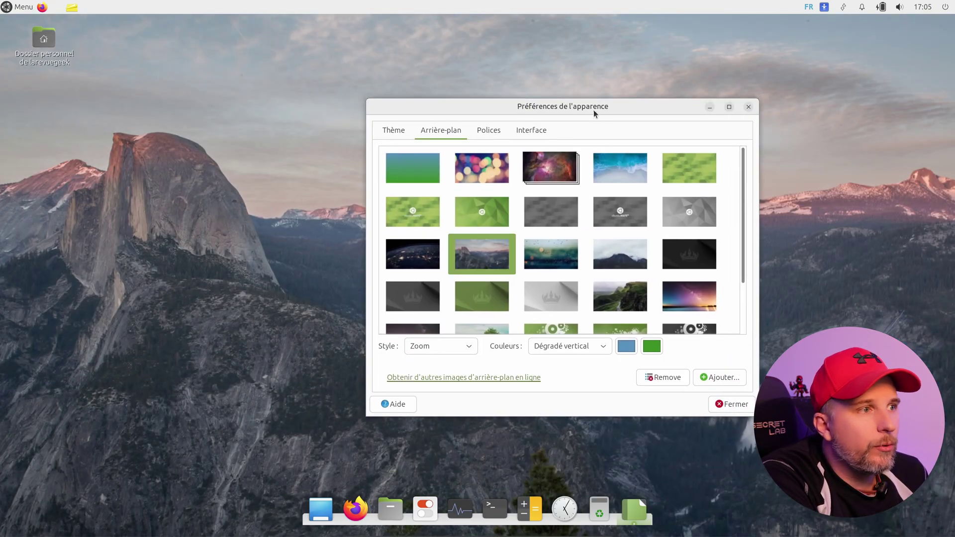
Look through the remaining wallpapers and the Polices and Interface settings in Préférences de l'apparence, and close the preferences
left_click_drag(592, 109, 612, 85)
scroll(657, 195, "down", 3)
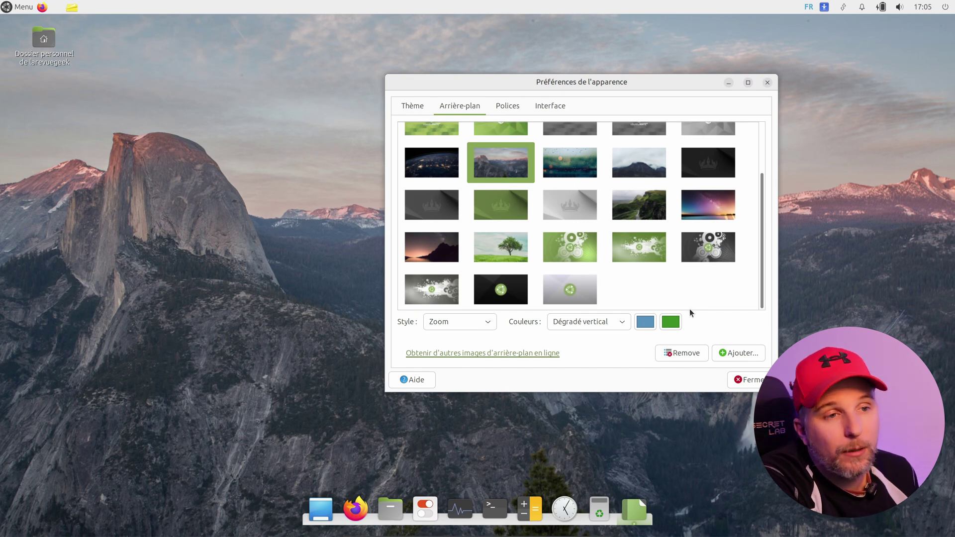
scroll(652, 253, "up", 1)
left_click(514, 109)
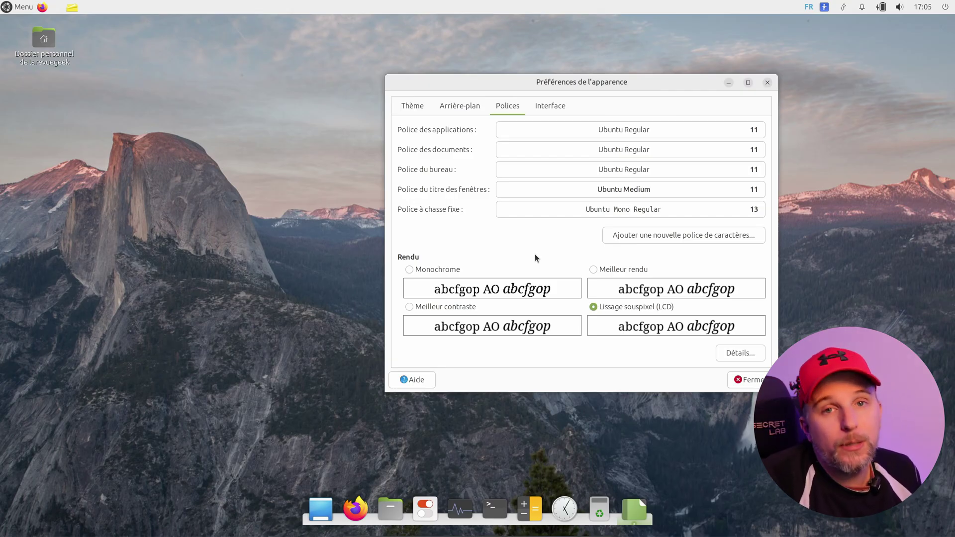
left_click(549, 106)
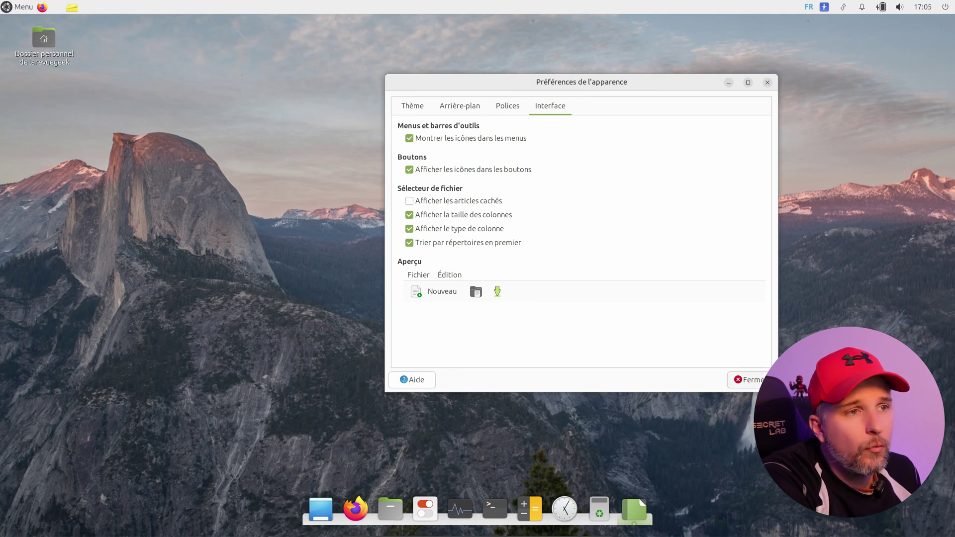
left_click(750, 379)
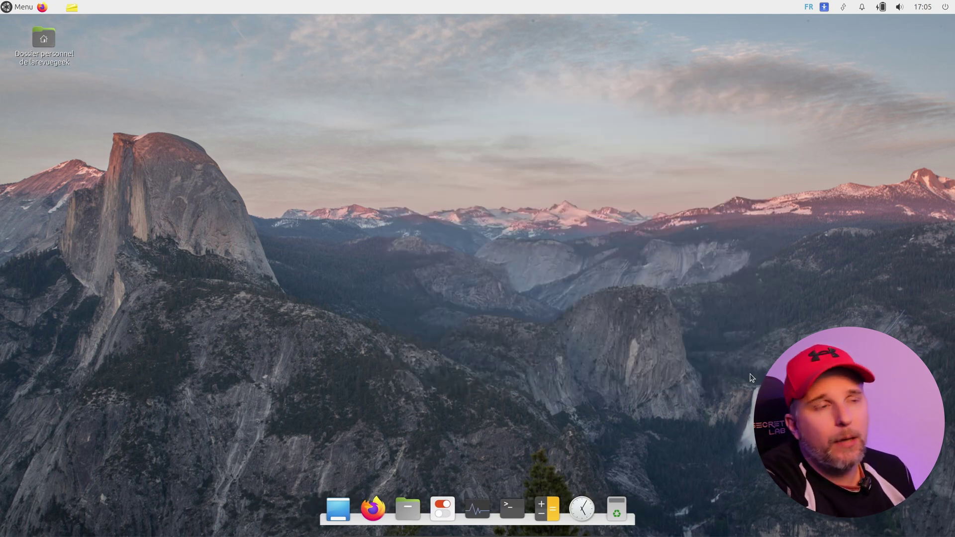
Browse the installed applications by category, from Tout and Accessoires through Accès universel, Administration and Bureau to Graphisme
left_click(15, 7)
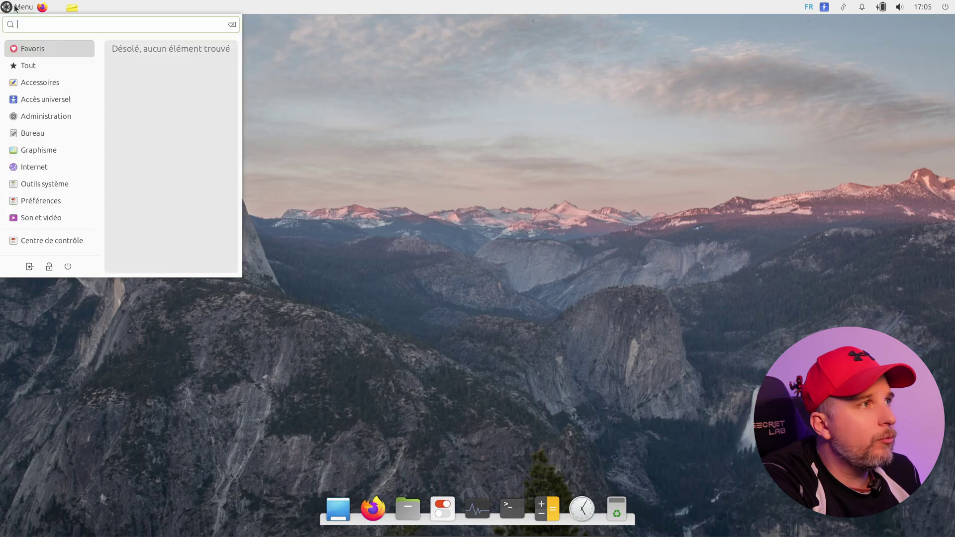
left_click(68, 62)
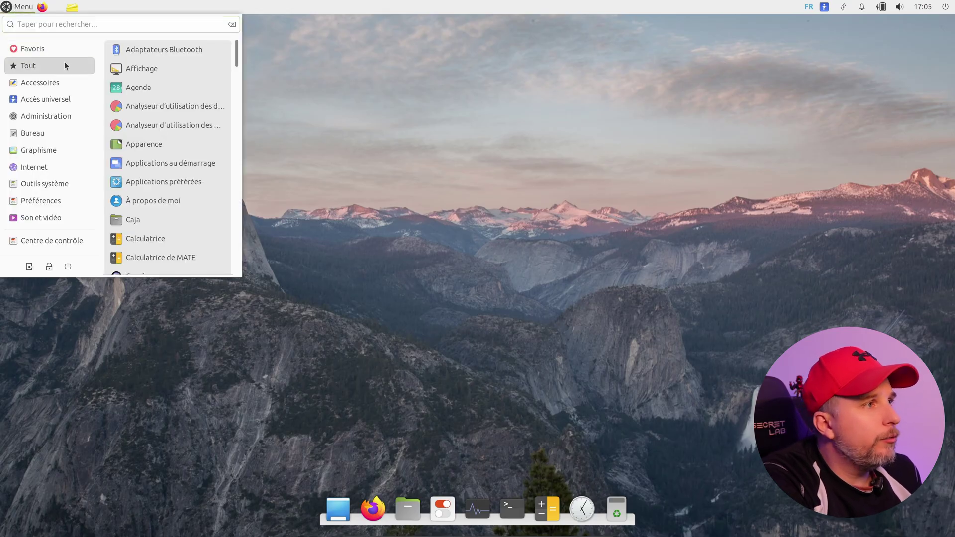
left_click(62, 82)
left_click(63, 99)
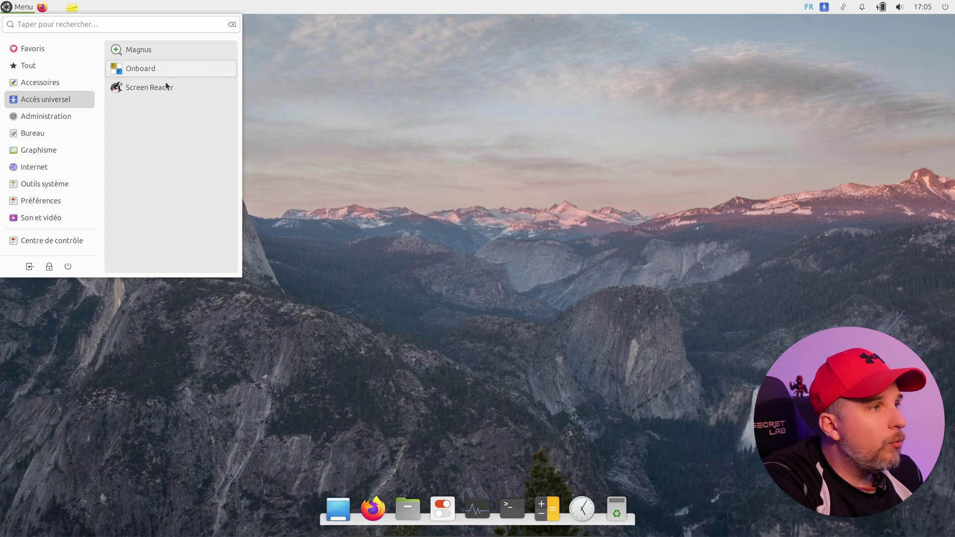
mouse_move(92, 112)
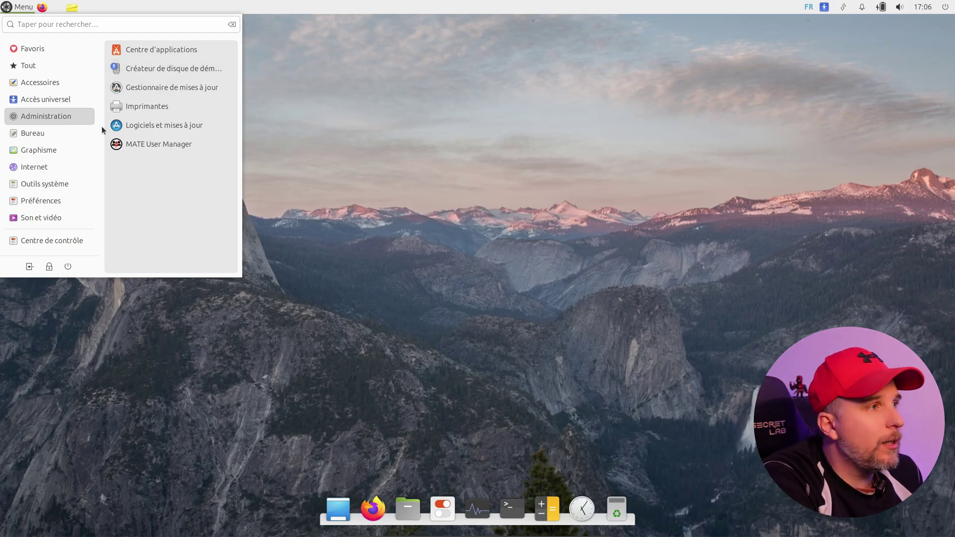
left_click(76, 132)
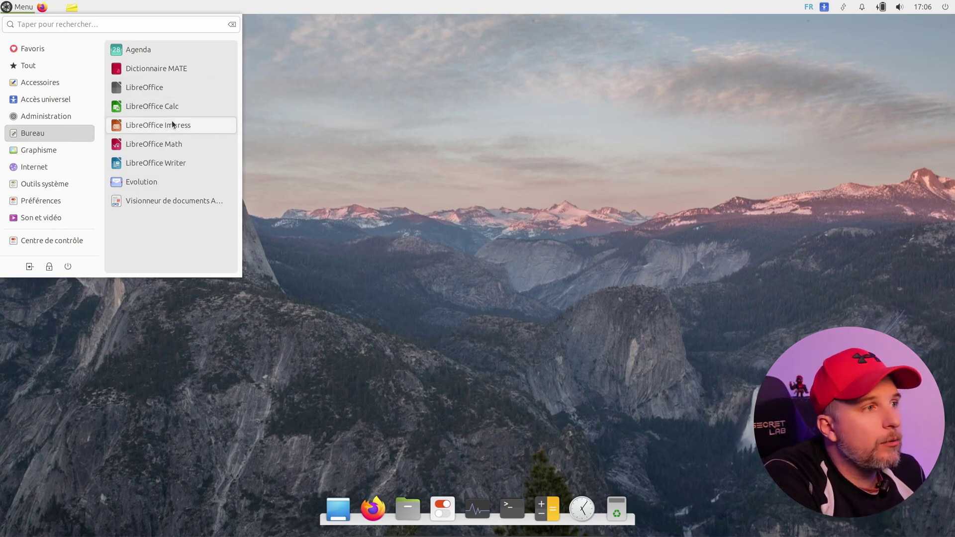
left_click(88, 115)
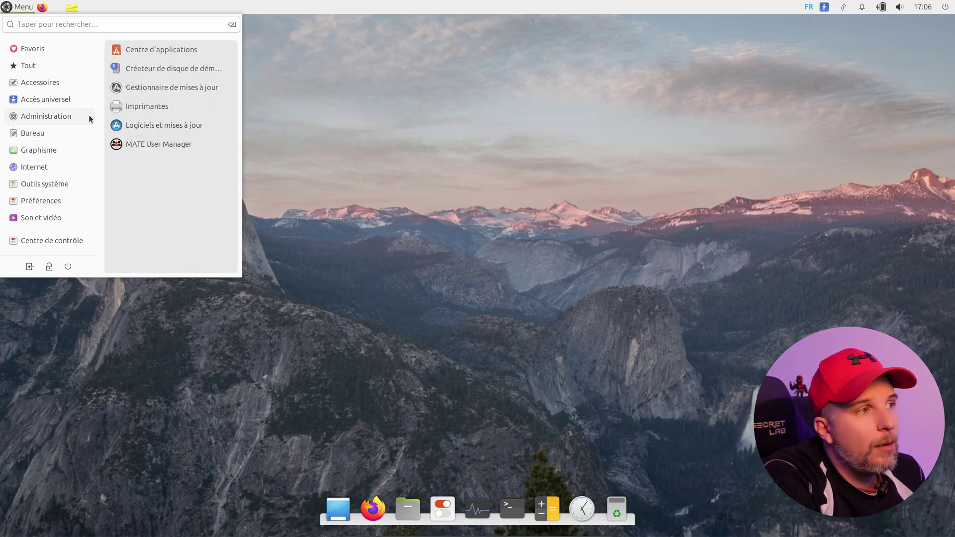
left_click(73, 132)
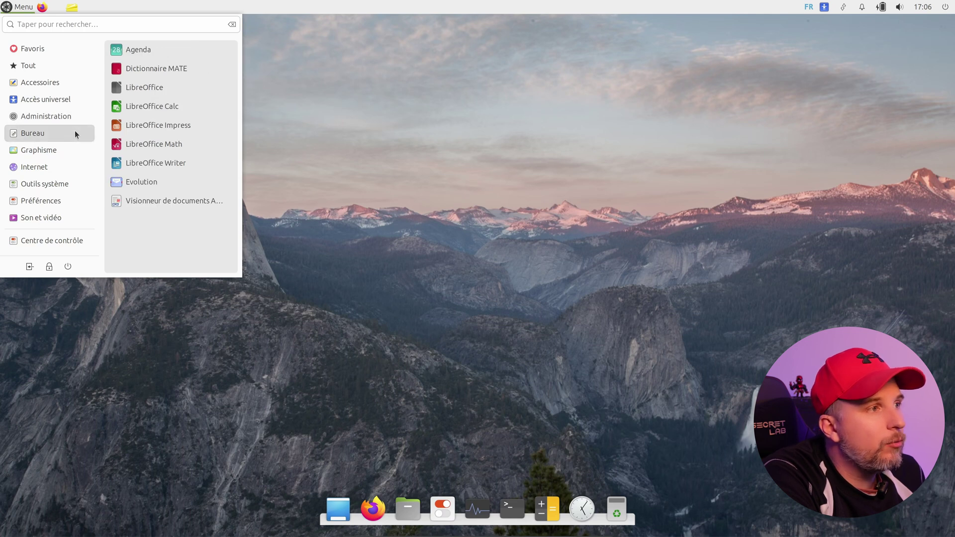
left_click(55, 150)
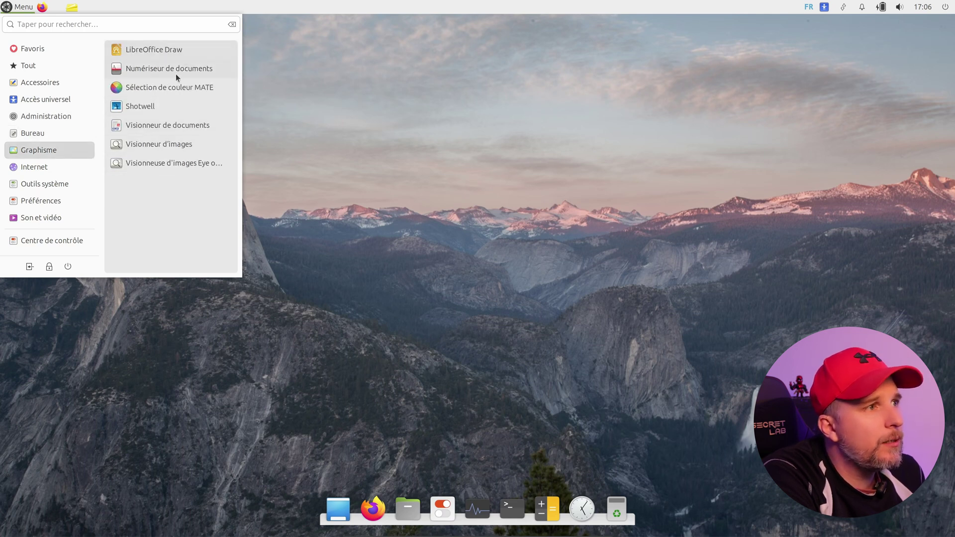
Launch Sélection de couleur MATE, choose the light orange palette colour and try several shades of it
left_click(177, 86)
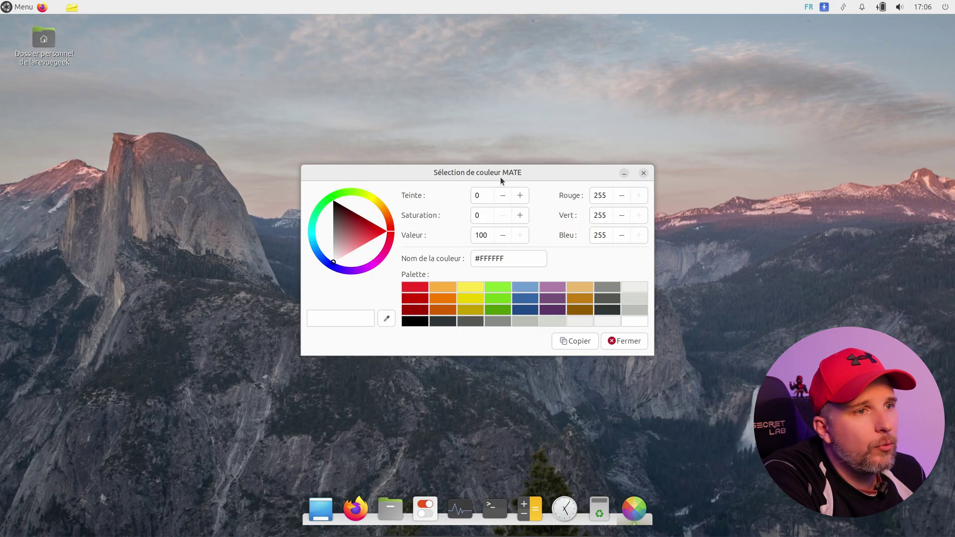
left_click_drag(500, 176, 467, 150)
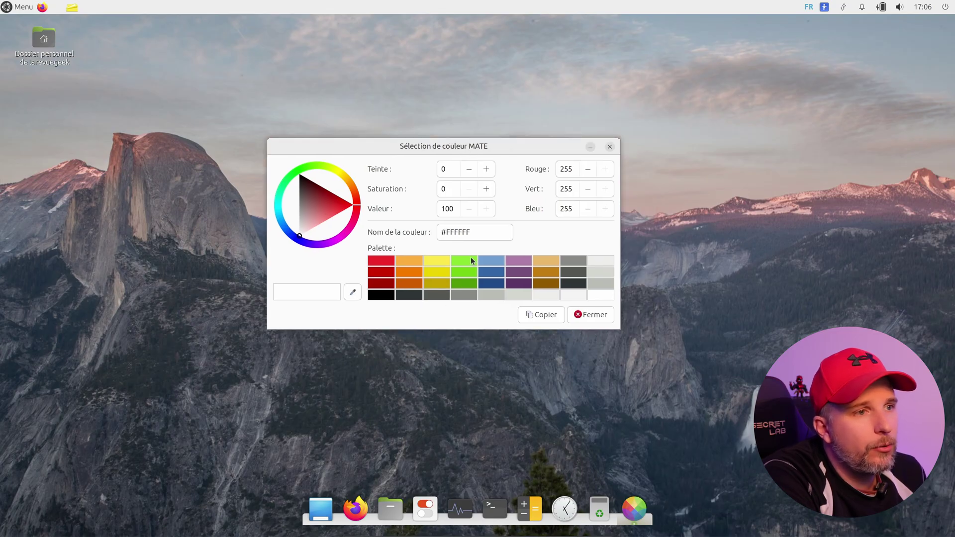
left_click(408, 260)
left_click(306, 197)
left_click(313, 195)
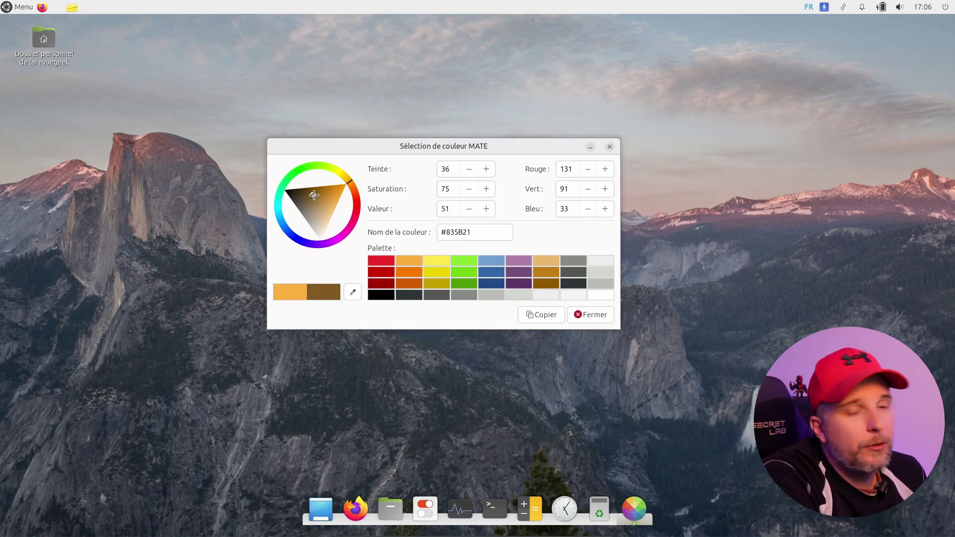
left_click(317, 205)
left_click_drag(317, 205, 323, 216)
Change the selected colour to the muted pink #C57C84 on the colour wheel and close the colour selector
left_click(356, 216)
left_click(324, 215)
left_click(323, 214)
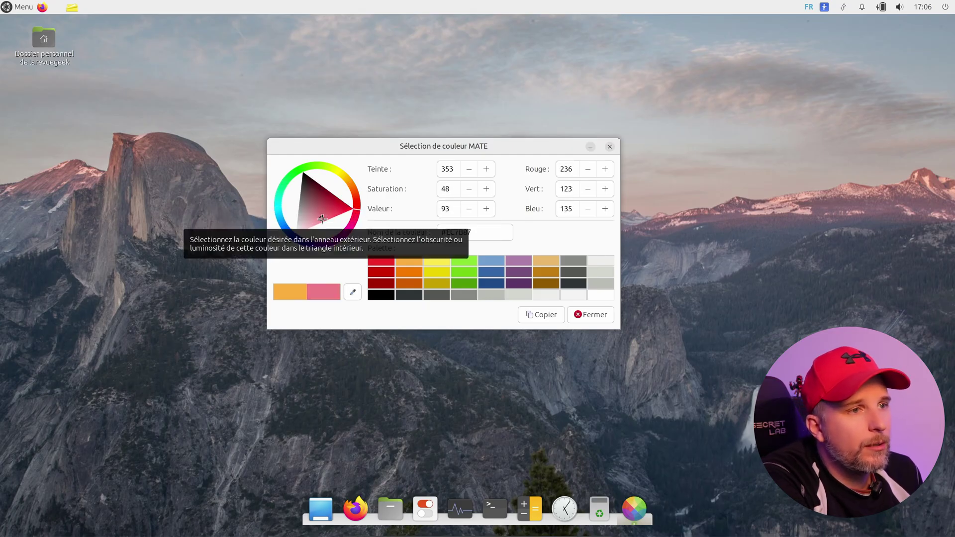
left_click(322, 215)
mouse_move(322, 214)
left_mouse_down()
mouse_move(339, 209)
mouse_move(323, 203)
mouse_move(315, 212)
left_mouse_up()
left_click_drag(527, 152, 839, 102)
left_click(665, 168)
left_click(626, 163)
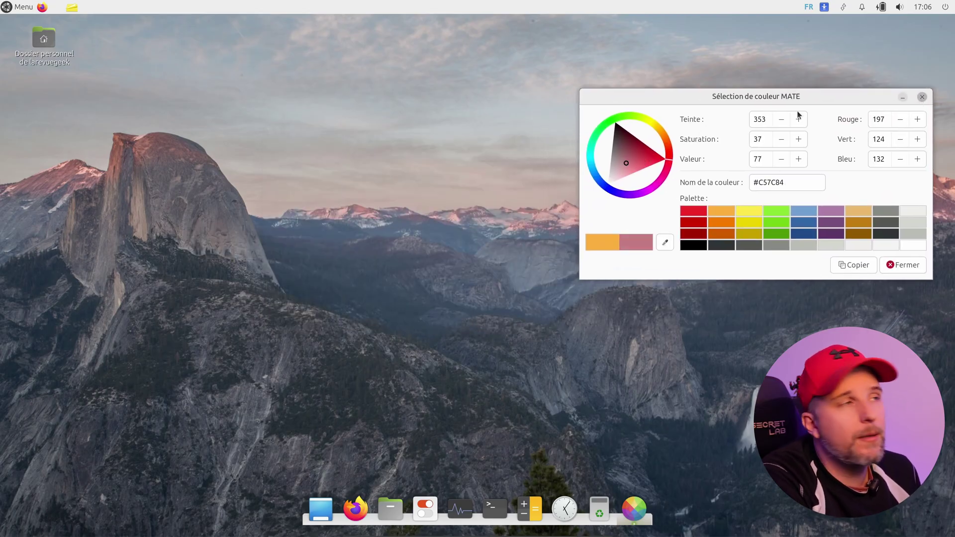
left_click(921, 96)
Look through the Internet and Outils système applications, open the Caja file manager and slightly widen its window
left_click(20, 6)
mouse_move(47, 151)
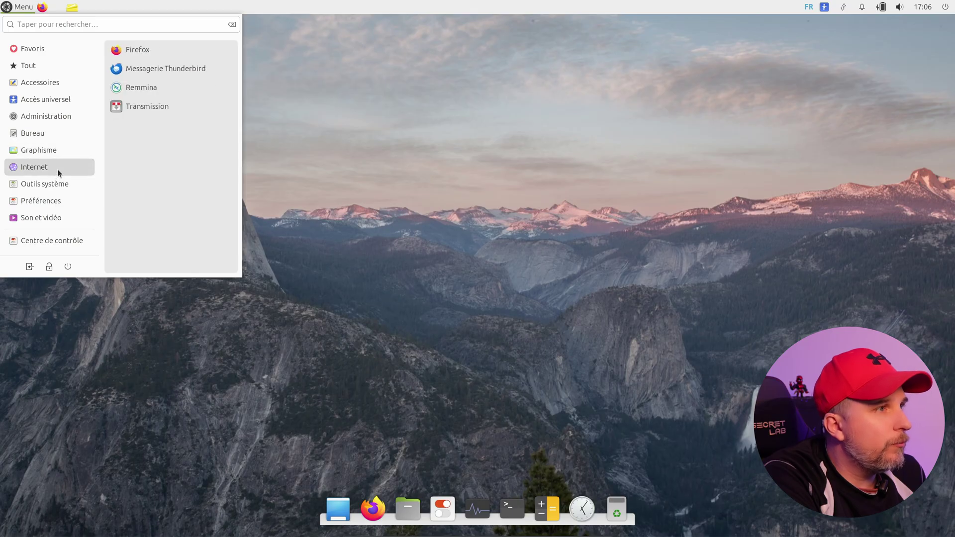
mouse_move(58, 183)
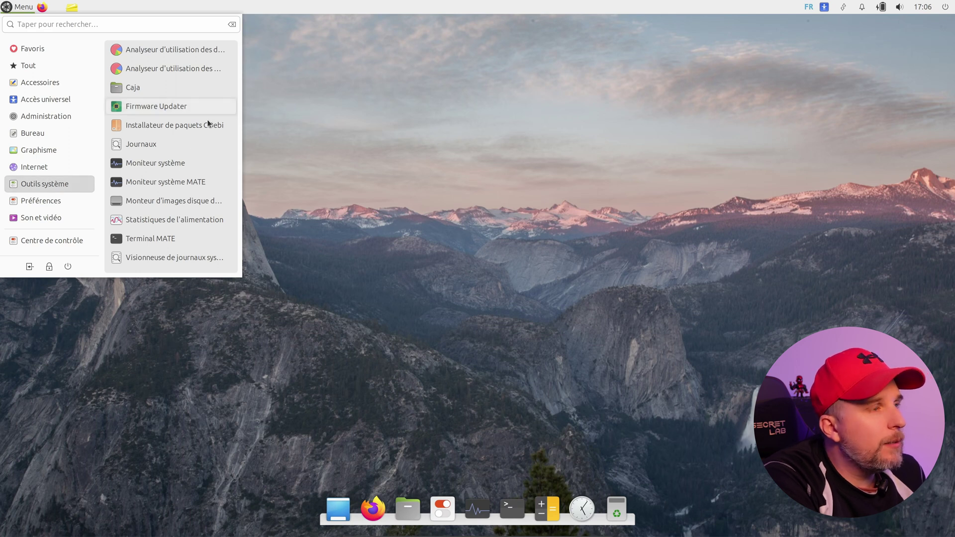
left_click(159, 91)
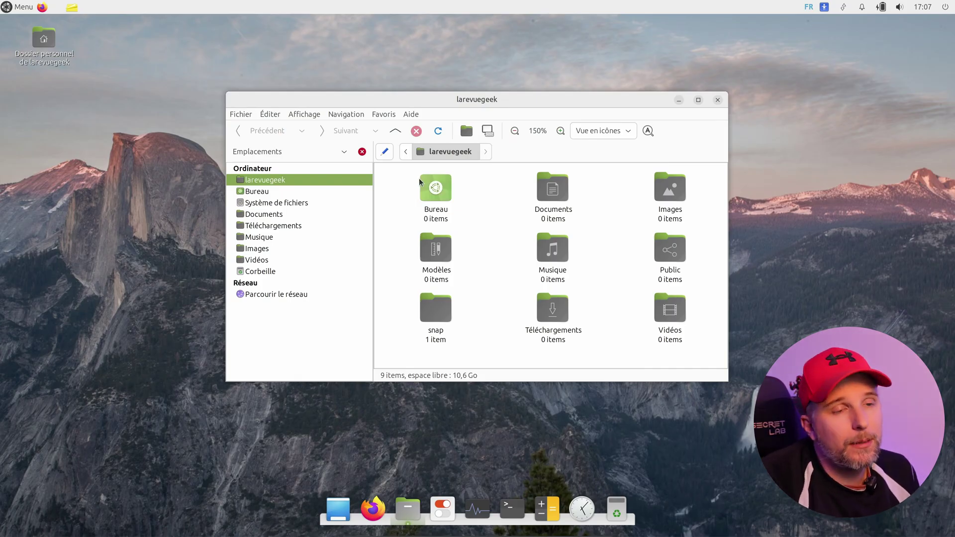
mouse_move(731, 232)
left_mouse_down()
mouse_move(655, 231)
mouse_move(731, 232)
left_mouse_up()
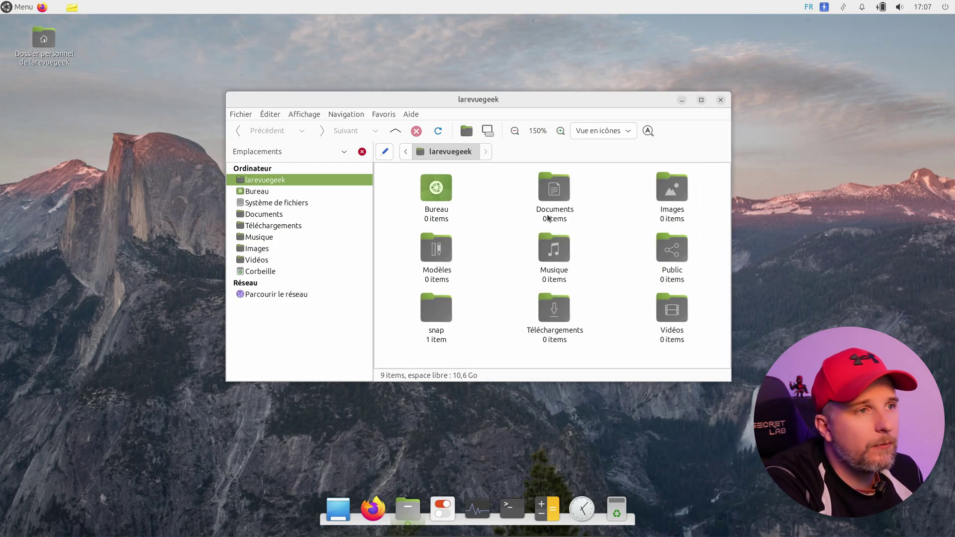
Browse Bureau, Système de fichiers and Documents, return to the home folder, and try its icons at 200% before restoring 150% zoom
left_click(269, 192)
left_click(276, 203)
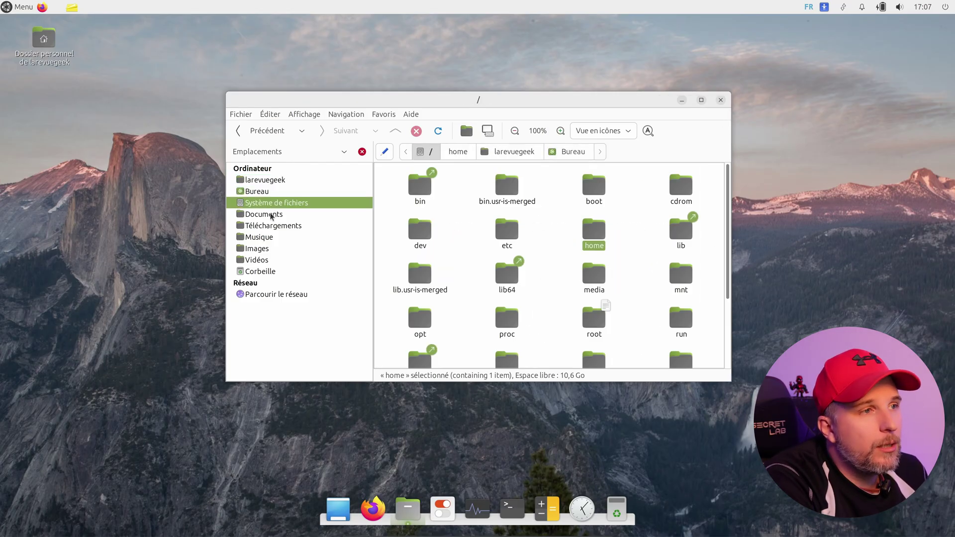
left_click(270, 214)
left_click(280, 180)
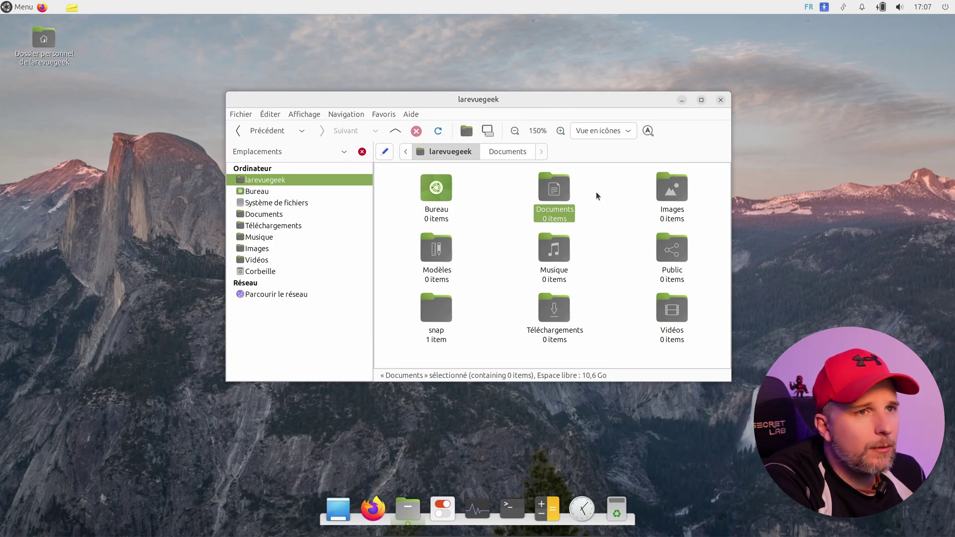
left_click(561, 131)
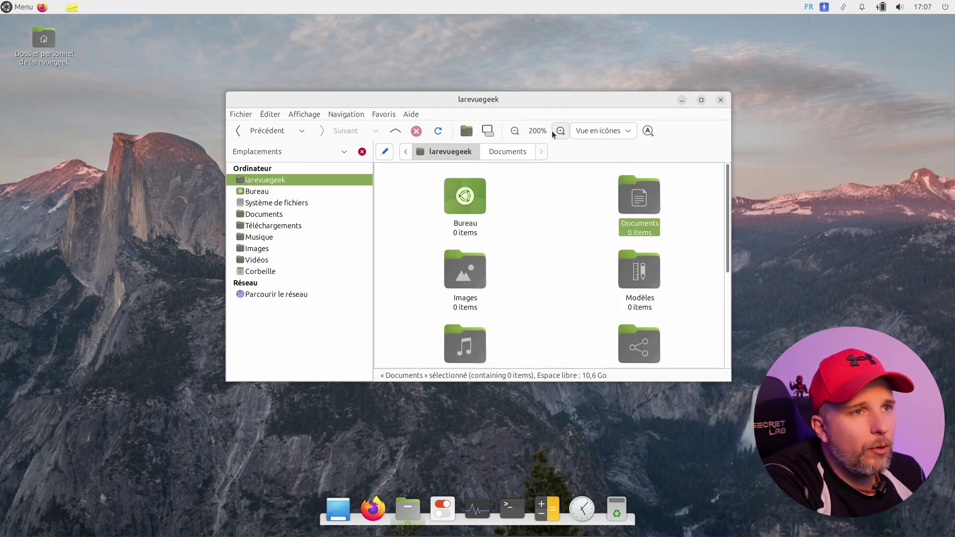
left_click(514, 130)
Compare the list and compact views of the home folder, return to the icon view, and close the file manager
left_click(592, 135)
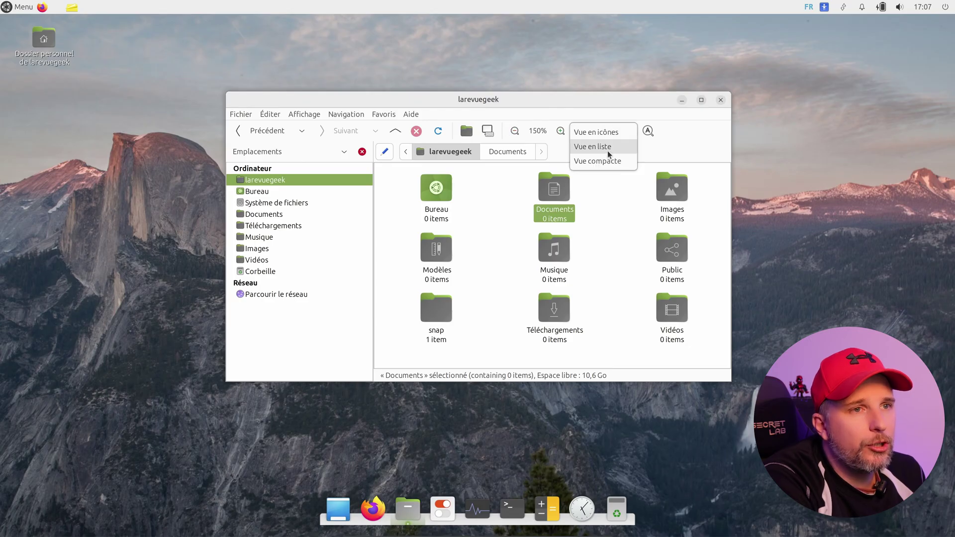
left_click(596, 144)
left_click(606, 132)
left_click(603, 147)
left_click(604, 131)
left_click(602, 117)
left_click(605, 134)
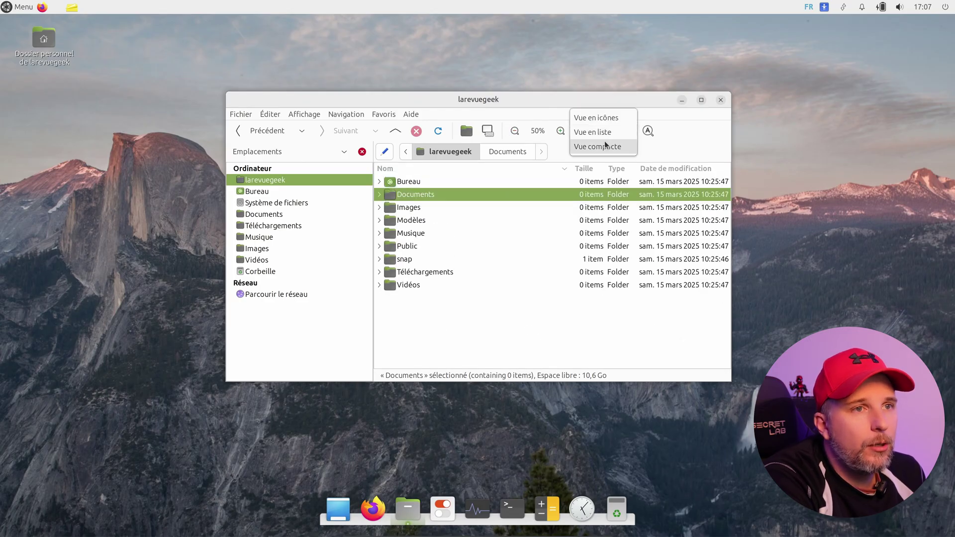
left_click(606, 118)
left_click(720, 100)
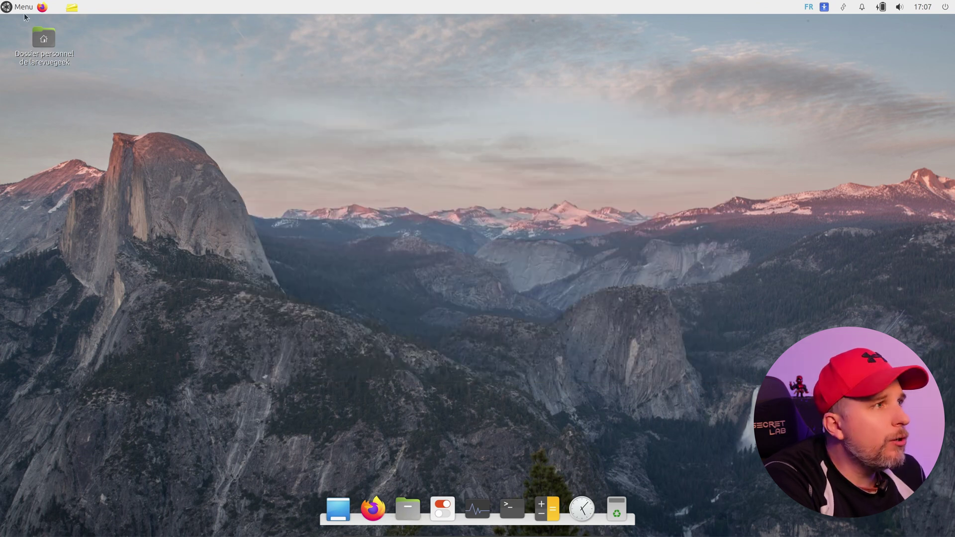
Launch Terminal MATE from the Outils système applications and move its window to the middle of the desktop
left_click(23, 7)
mouse_move(77, 141)
mouse_move(61, 183)
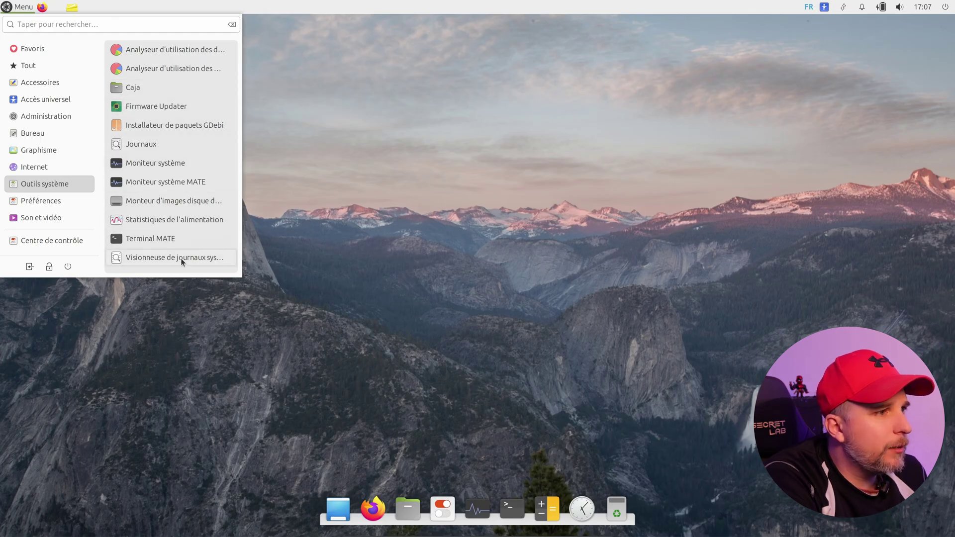
left_click(177, 243)
left_click_drag(306, 102, 515, 118)
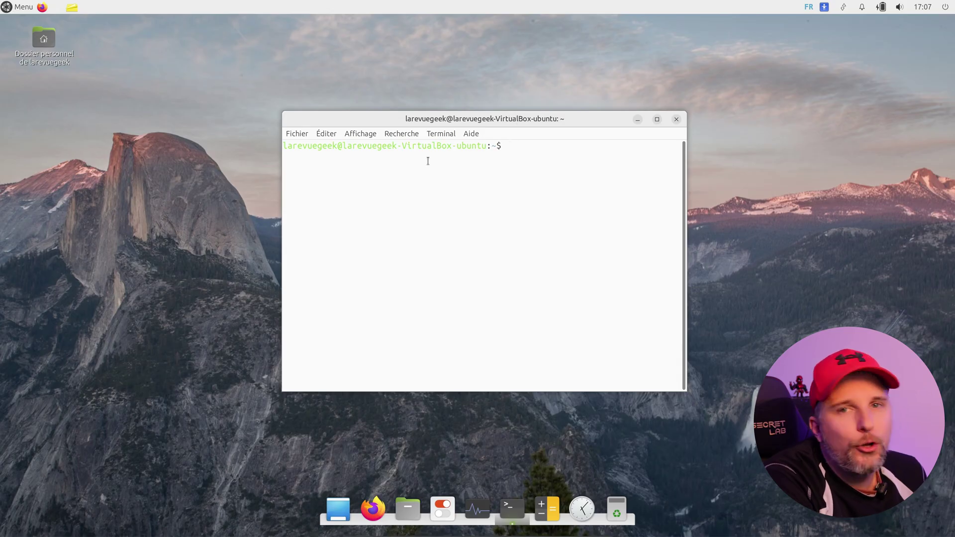
Look through the terminal's Affichage, Aide and Fichier commands
left_click(375, 135)
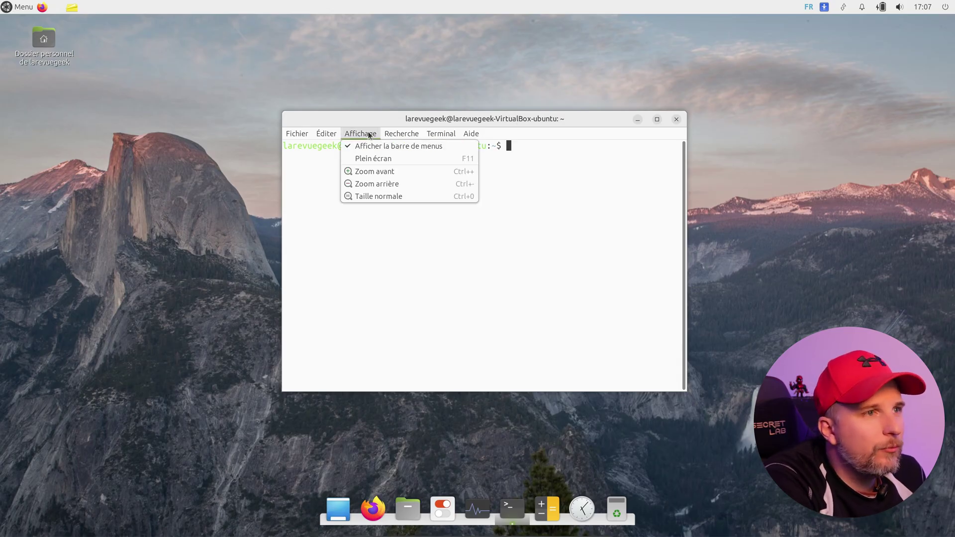
left_click(467, 135)
left_click(300, 133)
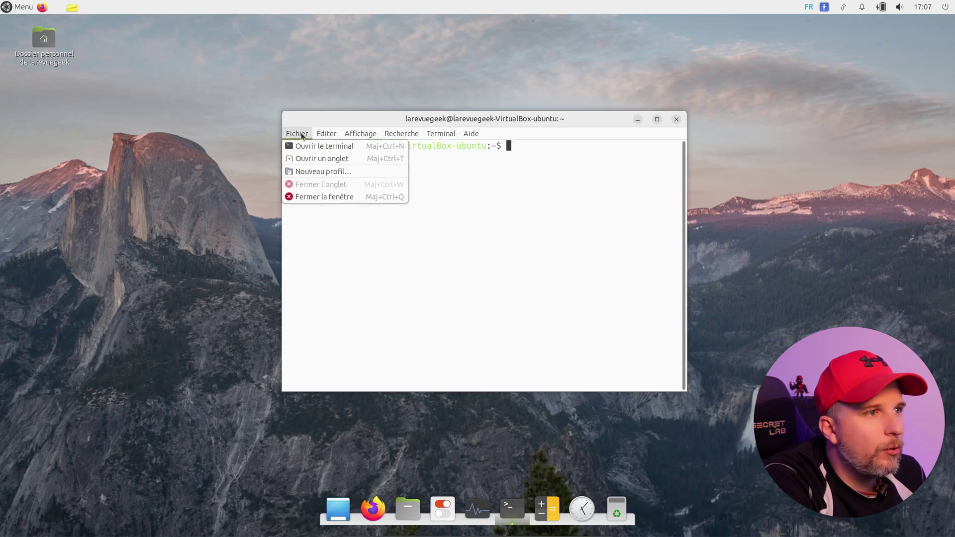
In the default terminal profile's colour preferences, set both the text and the background colour to black
mouse_move(326, 133)
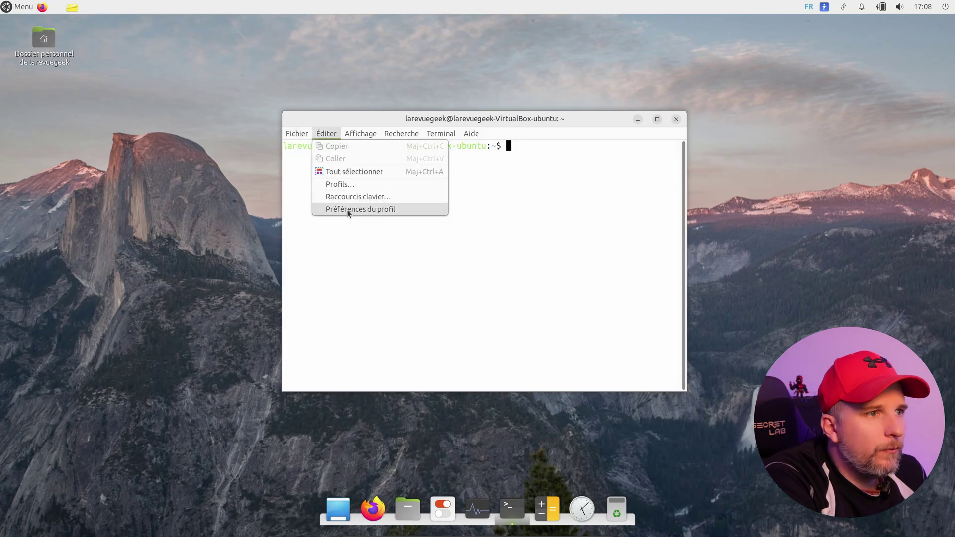
left_click(347, 210)
left_click(404, 147)
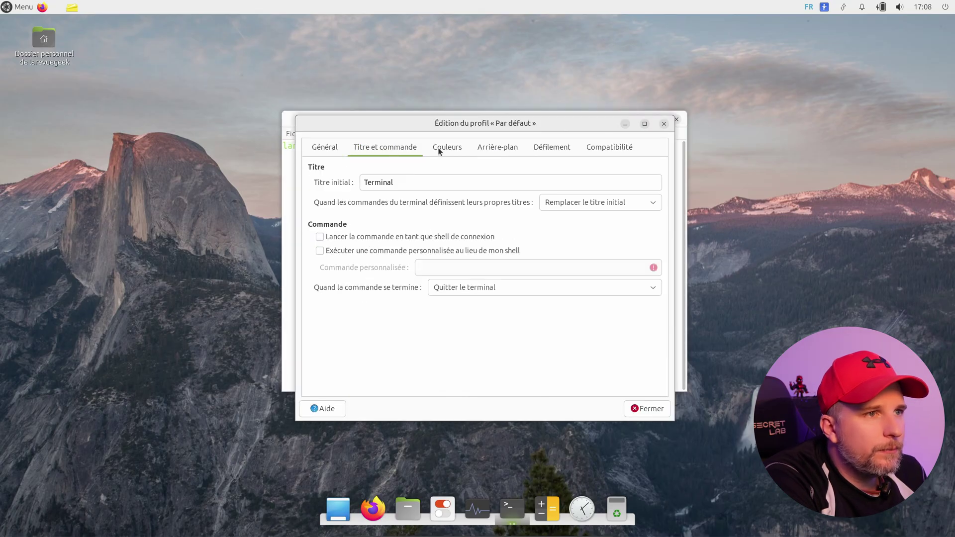
left_click(441, 148)
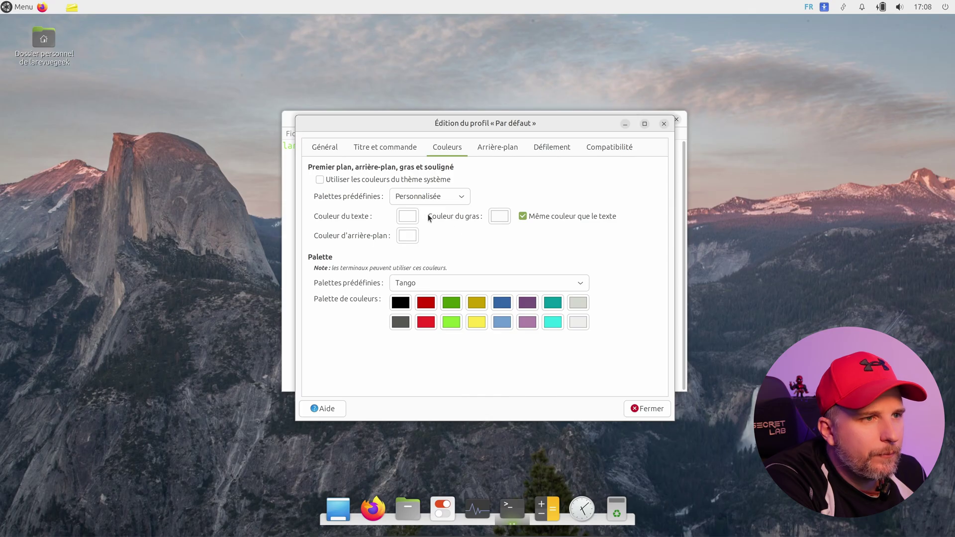
left_click(408, 215)
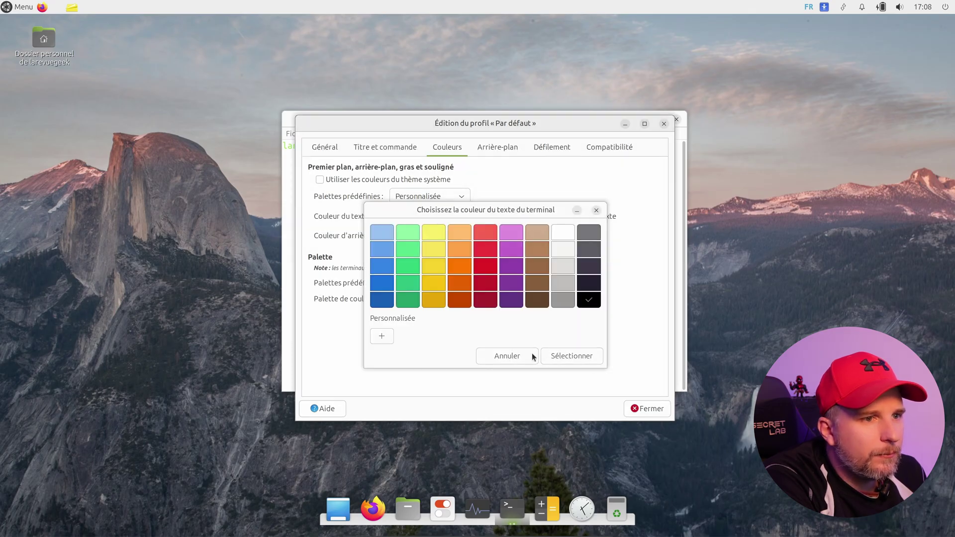
left_click(562, 354)
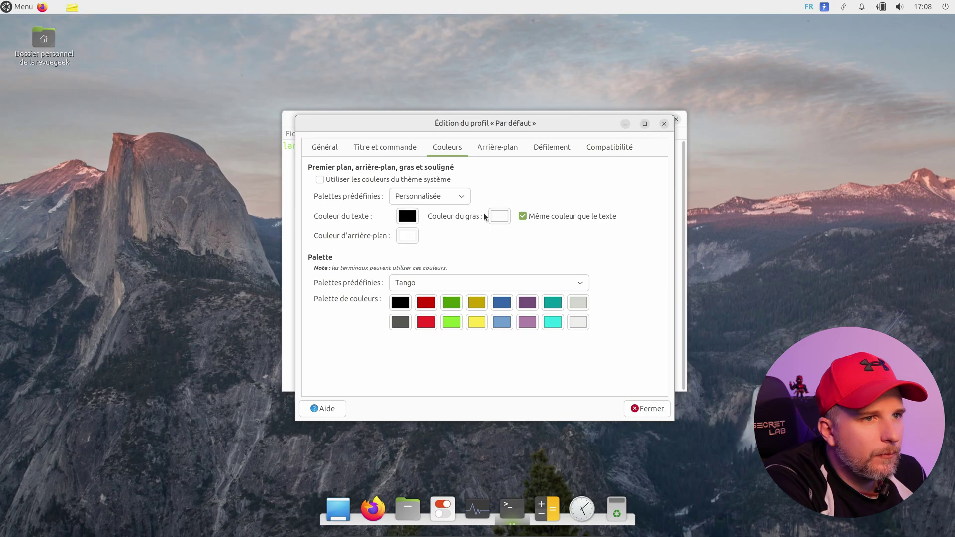
left_click(408, 236)
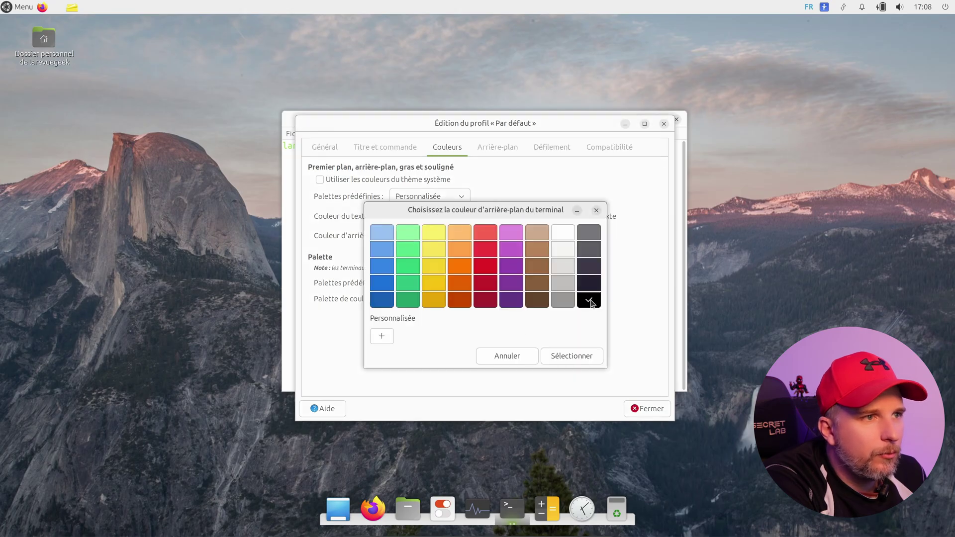
left_click(550, 356)
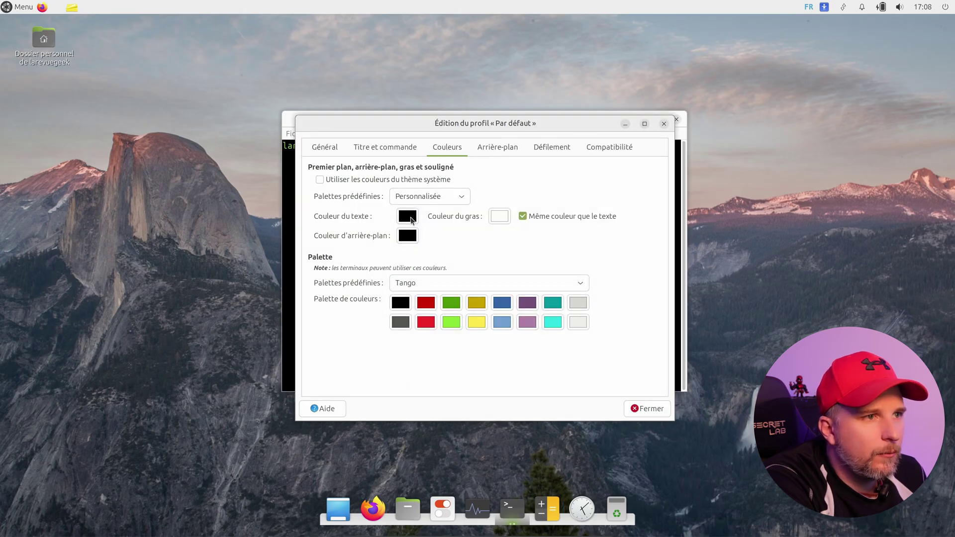
Set the profile's text colour to white, and close the profile preferences and the terminal
left_click(409, 217)
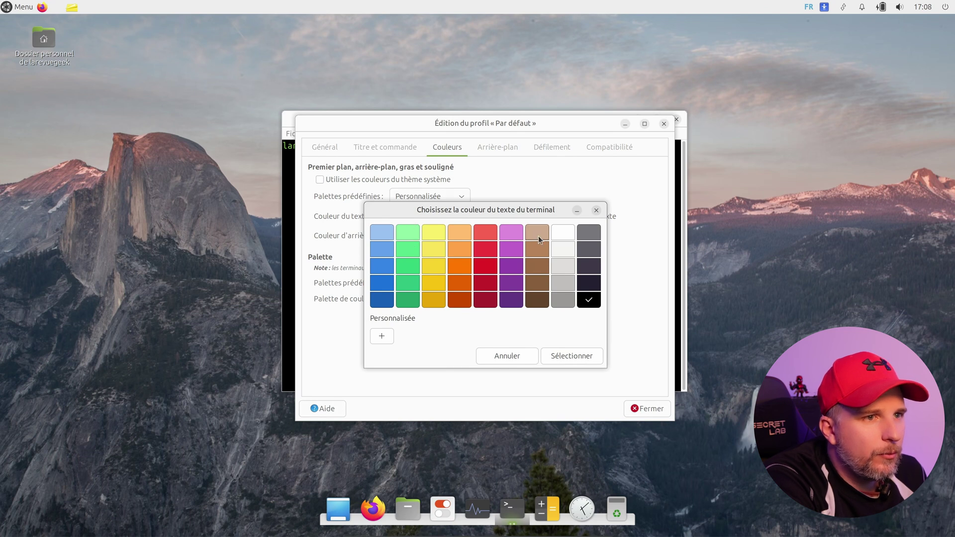
left_click(572, 354)
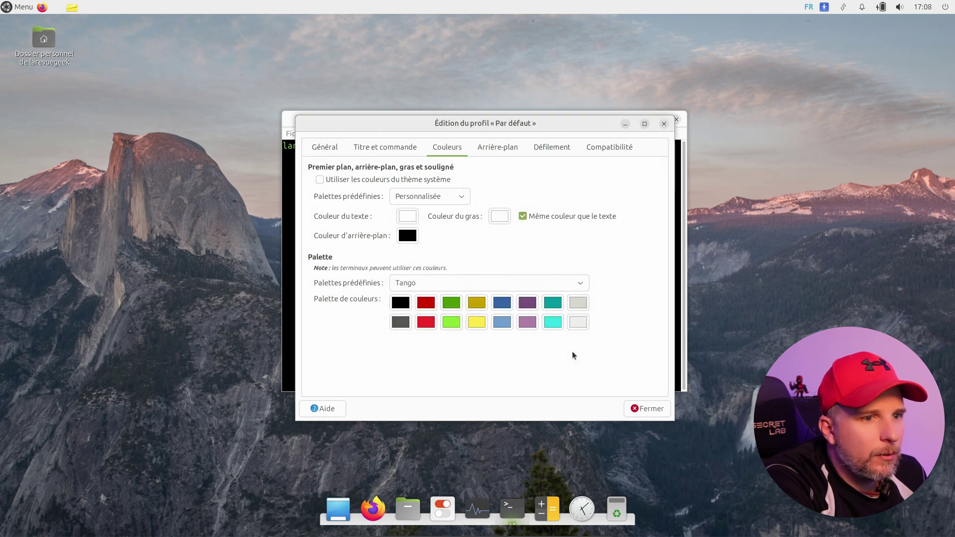
left_click(653, 411)
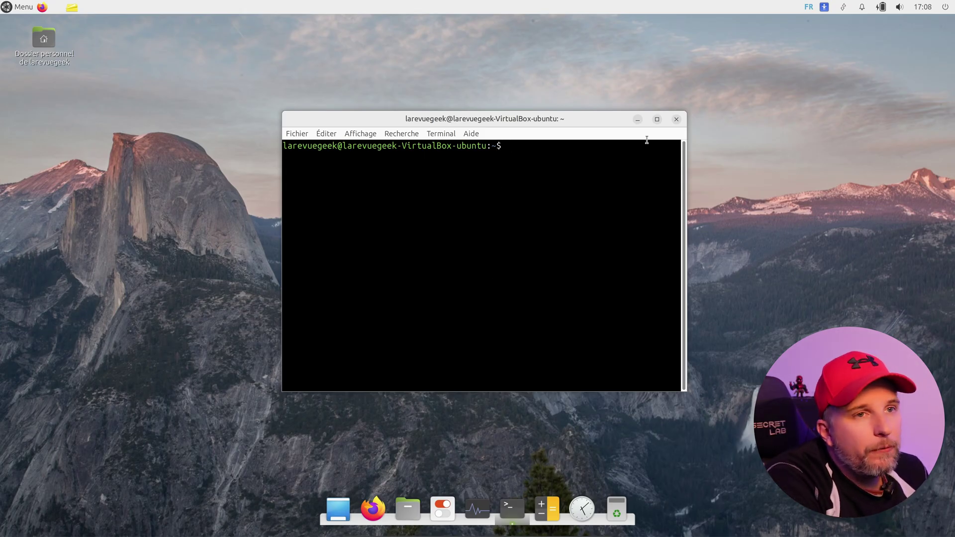
left_click_drag(504, 122, 461, 111)
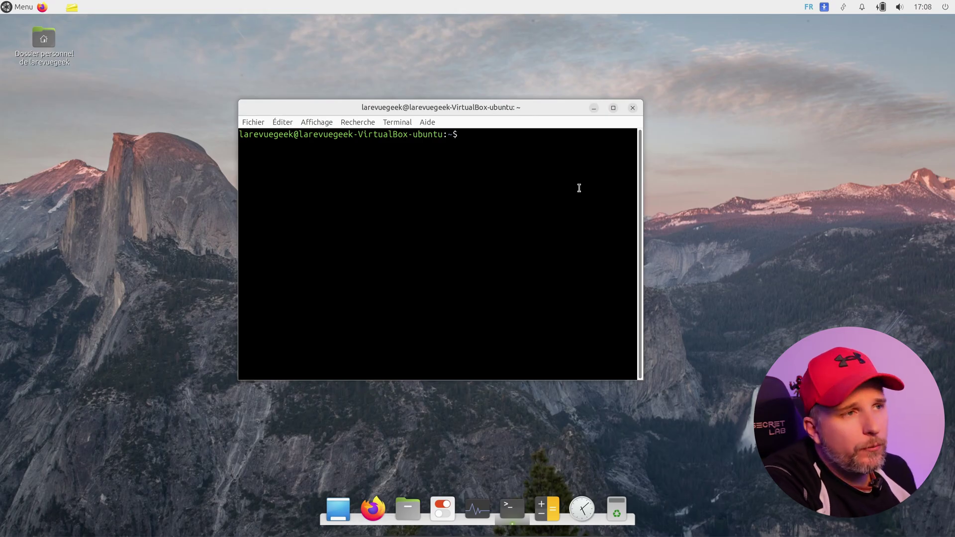
left_click(633, 108)
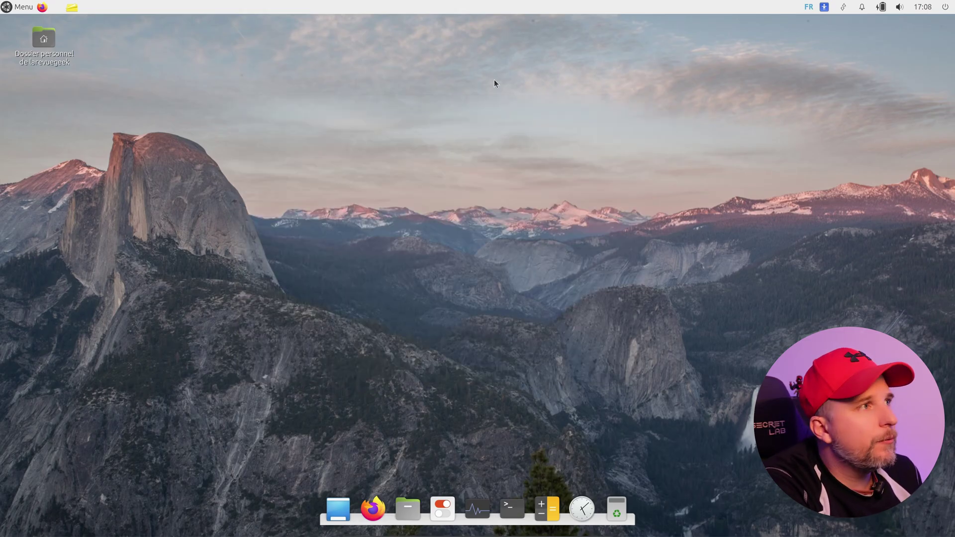
Launch MATE Tweak from the Préférences applications and minimise the Centre de contrôle window covering it
left_click(17, 7)
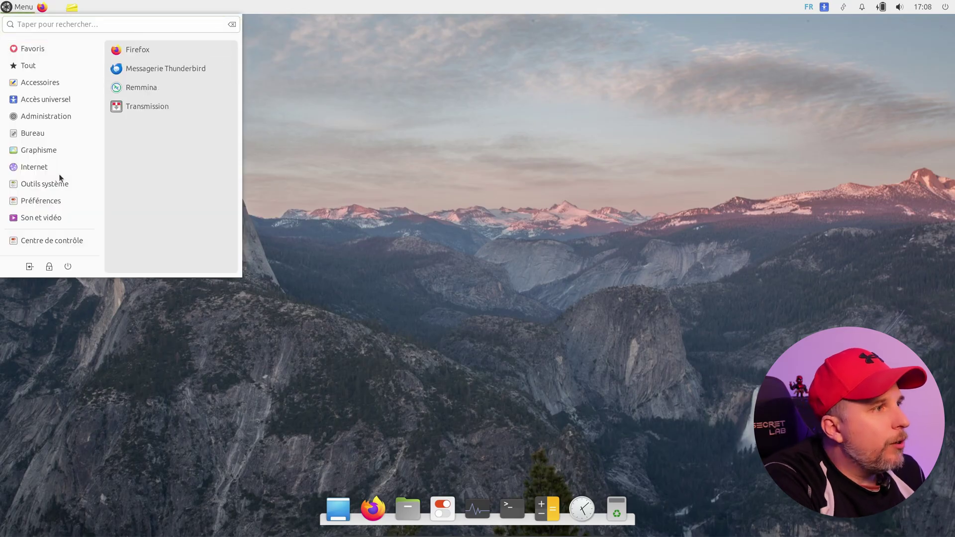
mouse_move(56, 179)
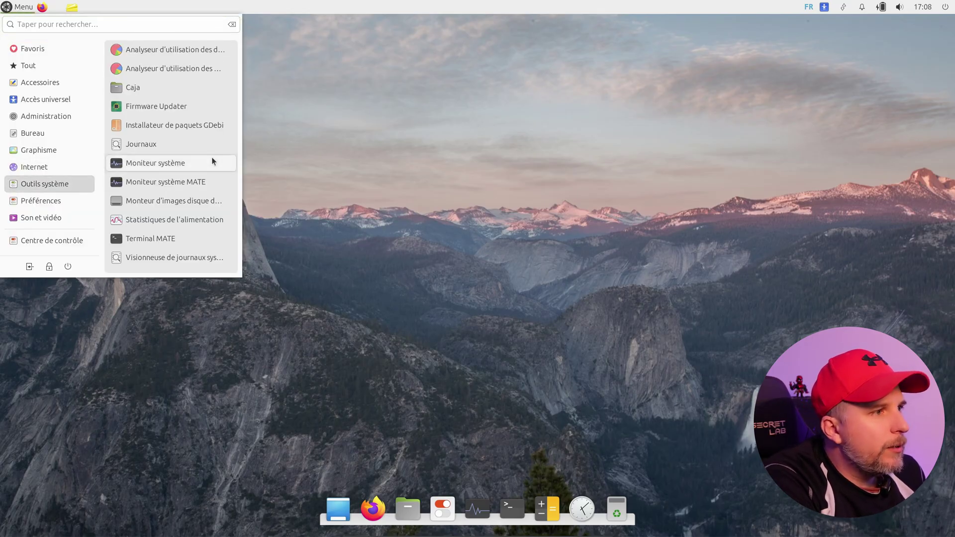
mouse_move(61, 201)
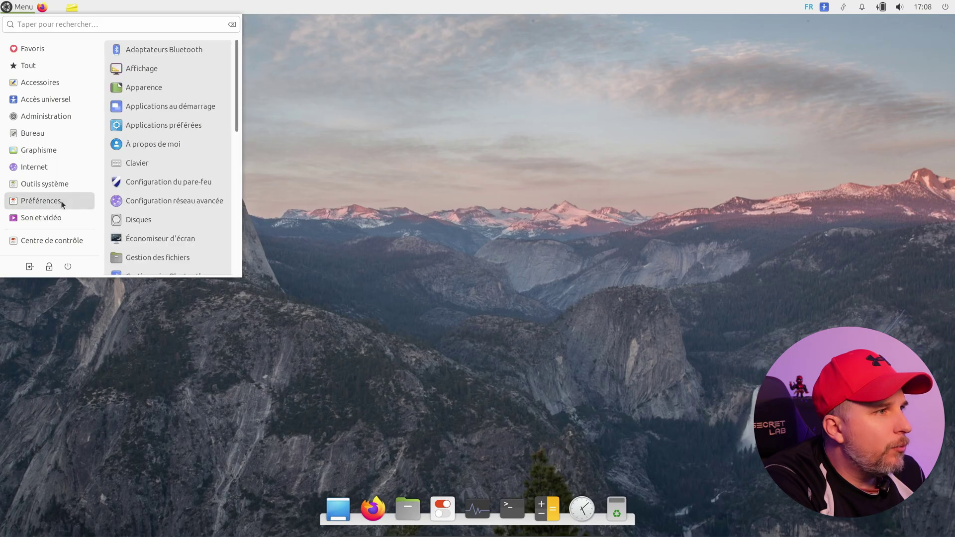
scroll(192, 87, "down", 1)
scroll(192, 86, "up", 1)
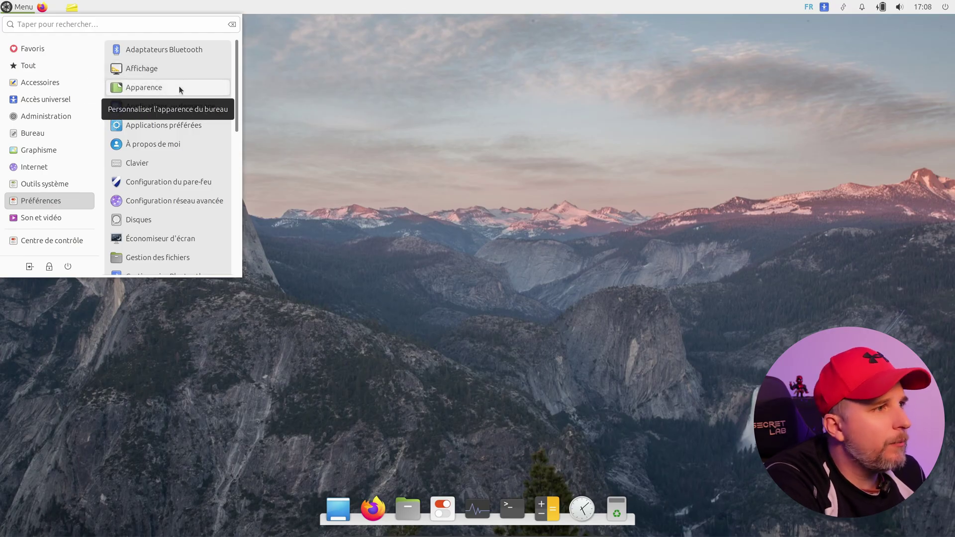
scroll(205, 126, "down", 5)
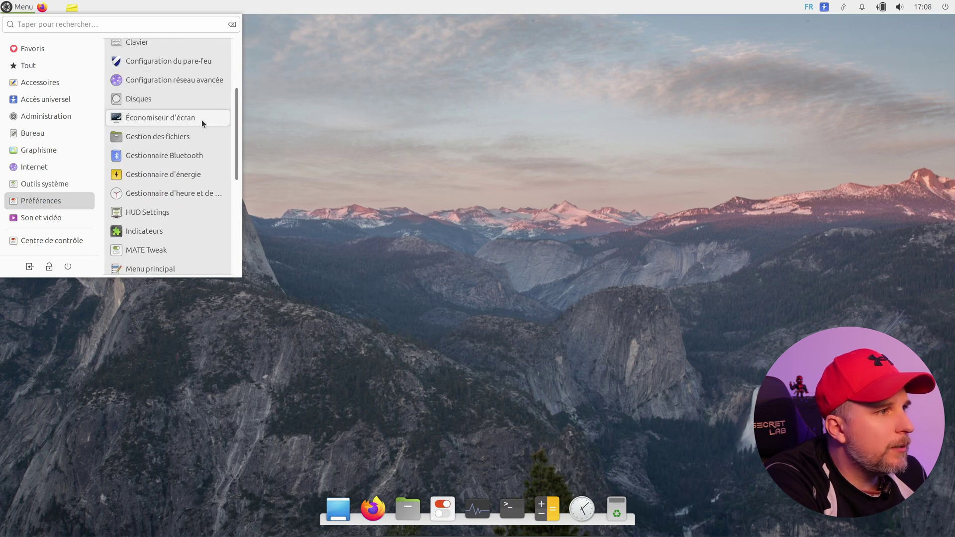
scroll(201, 121, "down", 1)
scroll(202, 120, "down", 3)
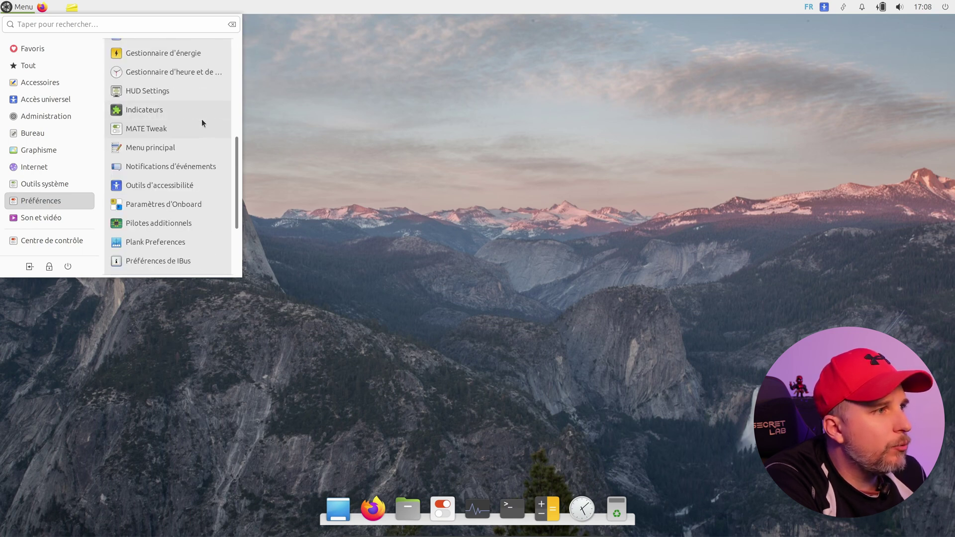
left_click(156, 128)
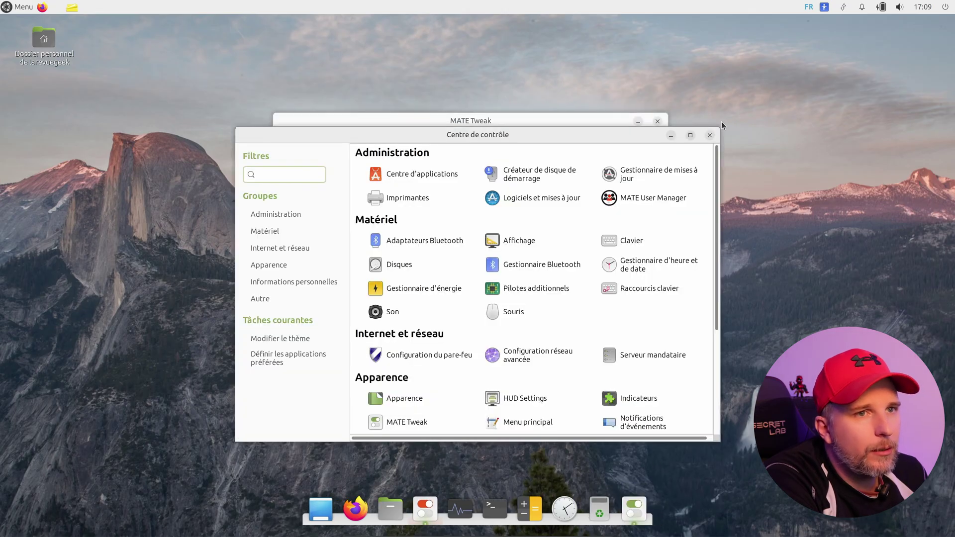
left_click(671, 135)
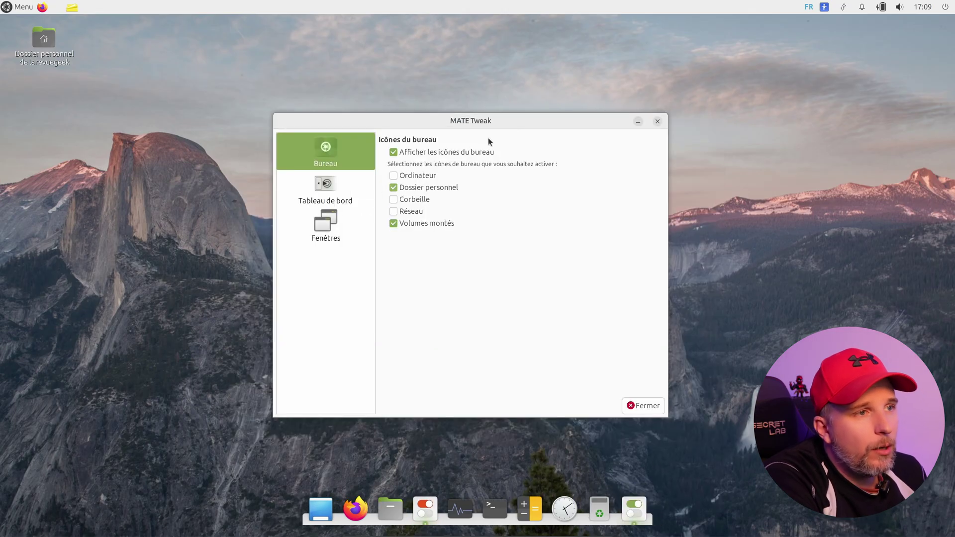
Enable the Ordinateur, Corbeille and Réseau icons on the desktop
left_click(393, 175)
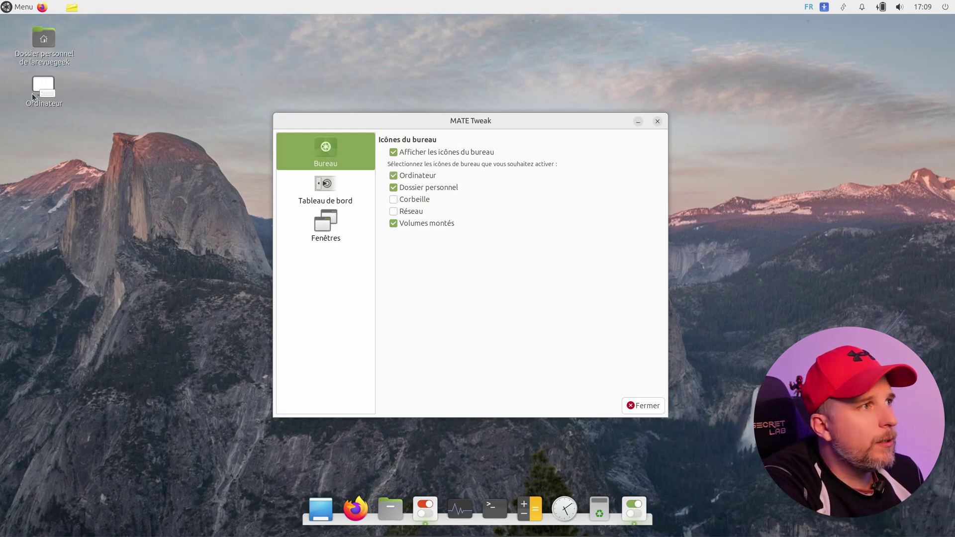
left_click(393, 199)
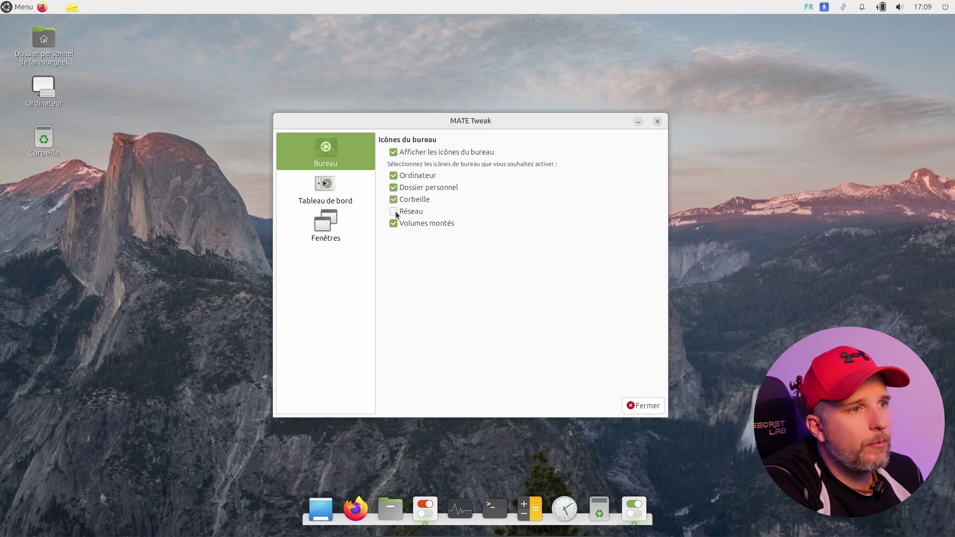
left_click(394, 211)
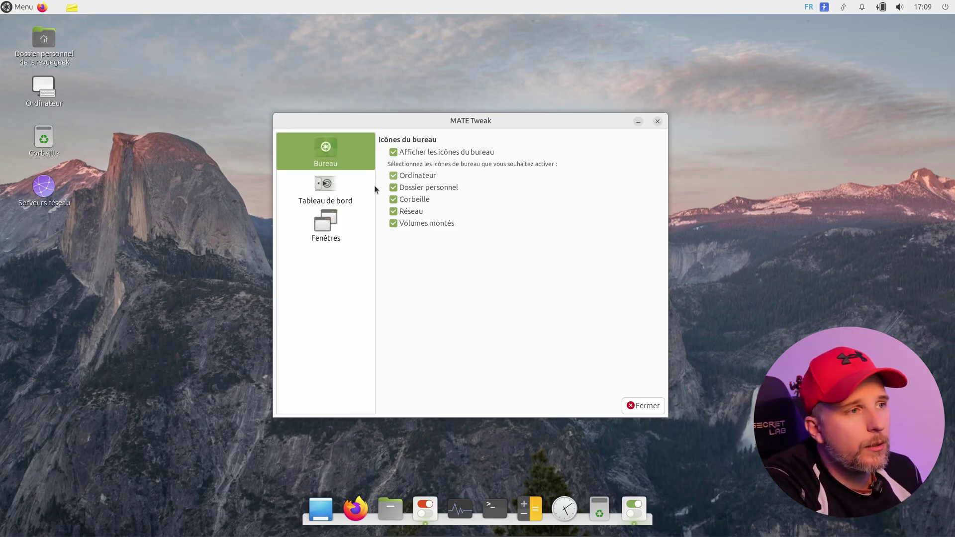
Look through the Tableau de bord and Fenêtres settings in MATE Tweak
left_click(341, 188)
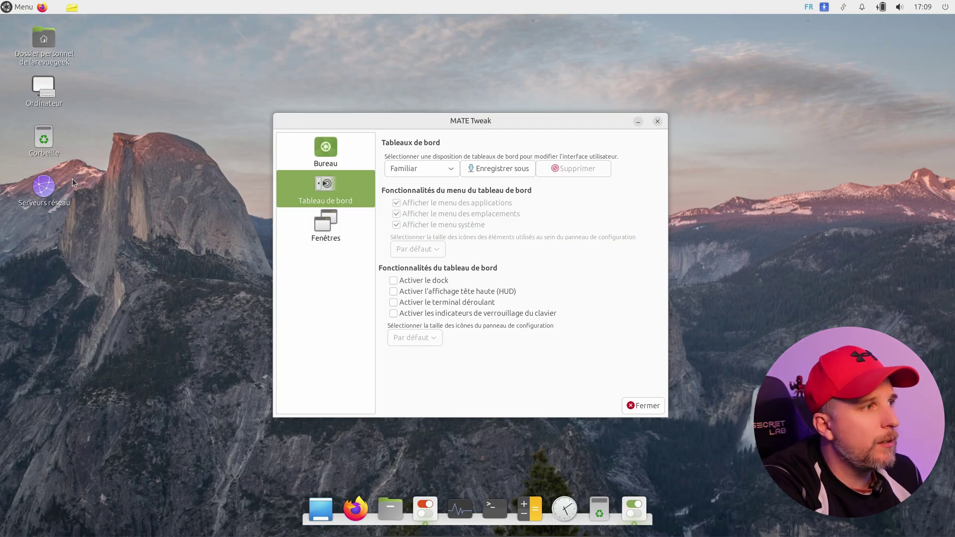
left_click(327, 225)
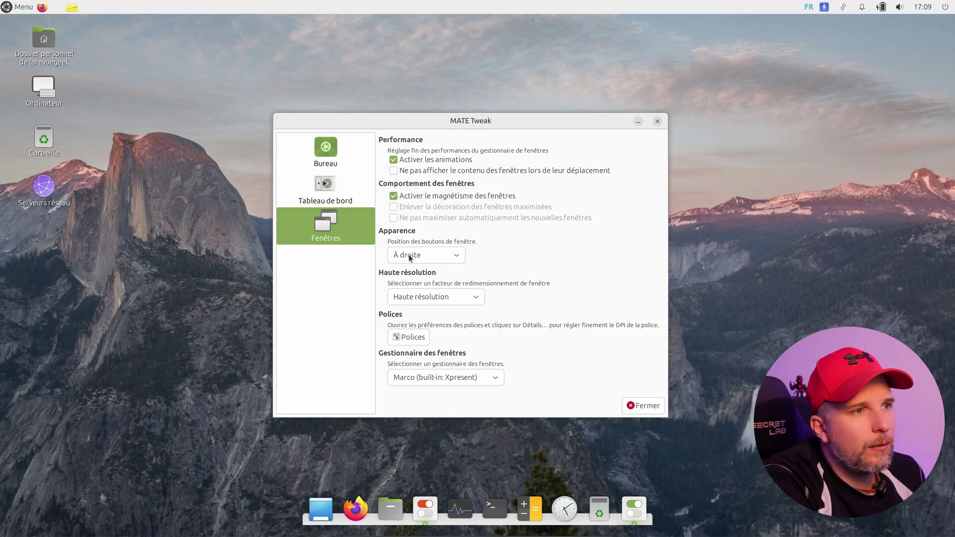
left_click(344, 194)
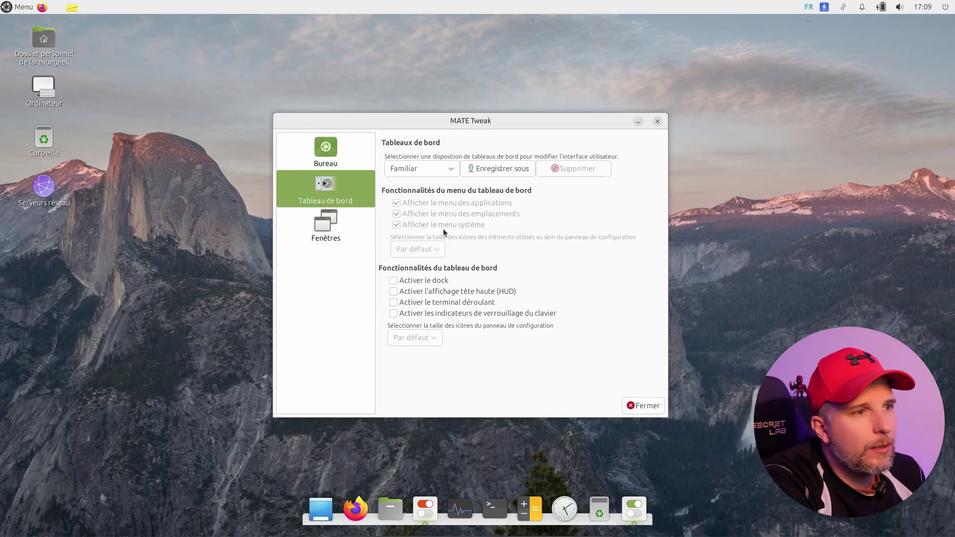
left_click(317, 158)
left_click(322, 202)
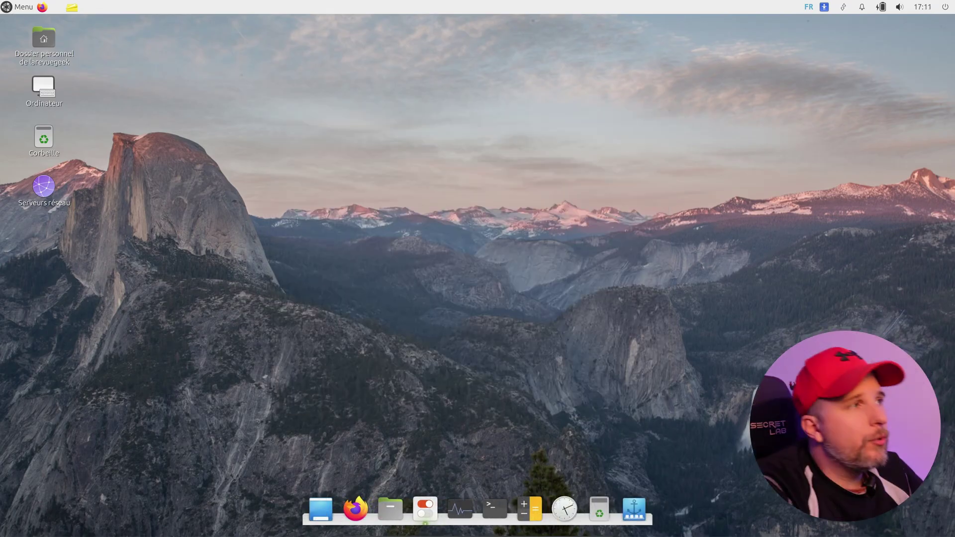
Launch the Menu principal editor from the Préférences applications and compare its categories with the application menu
left_click(16, 8)
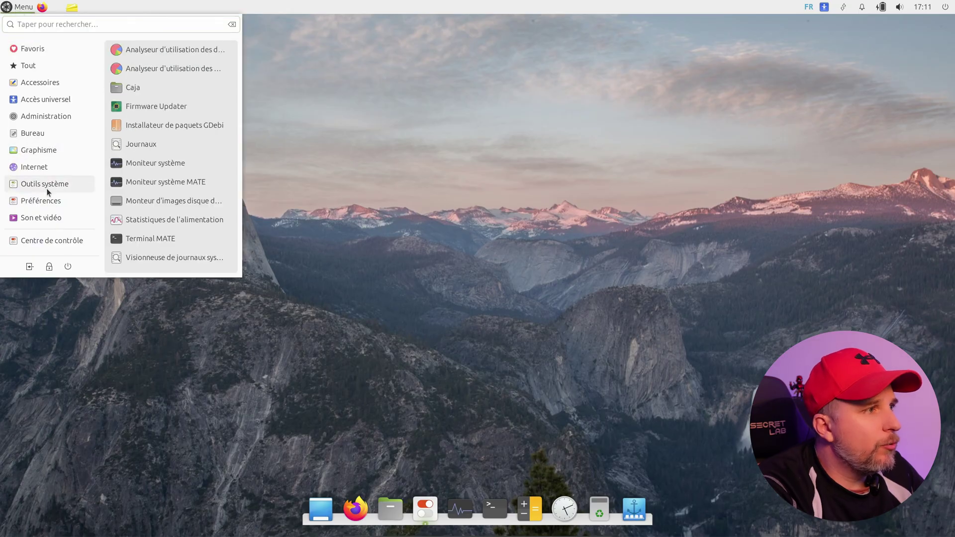
mouse_move(48, 200)
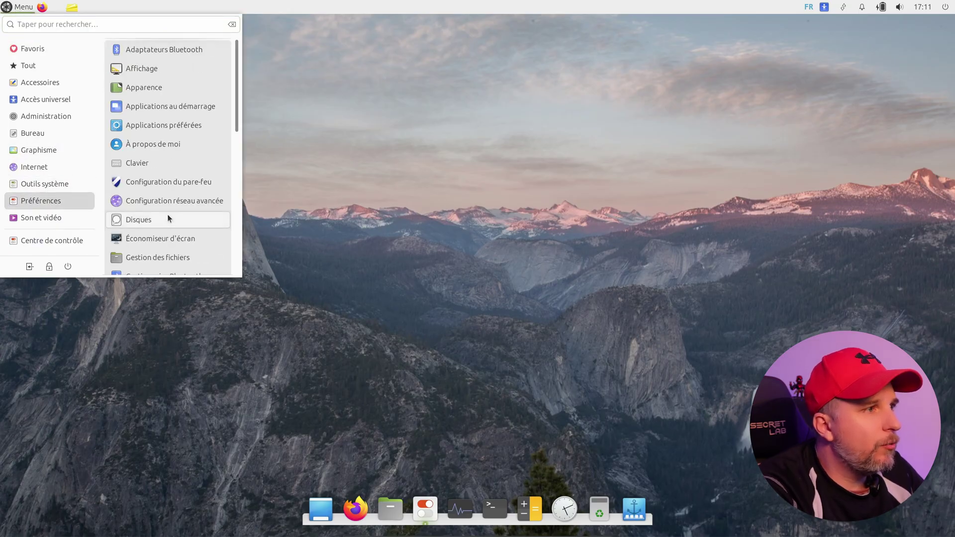
scroll(167, 214, "down", 6)
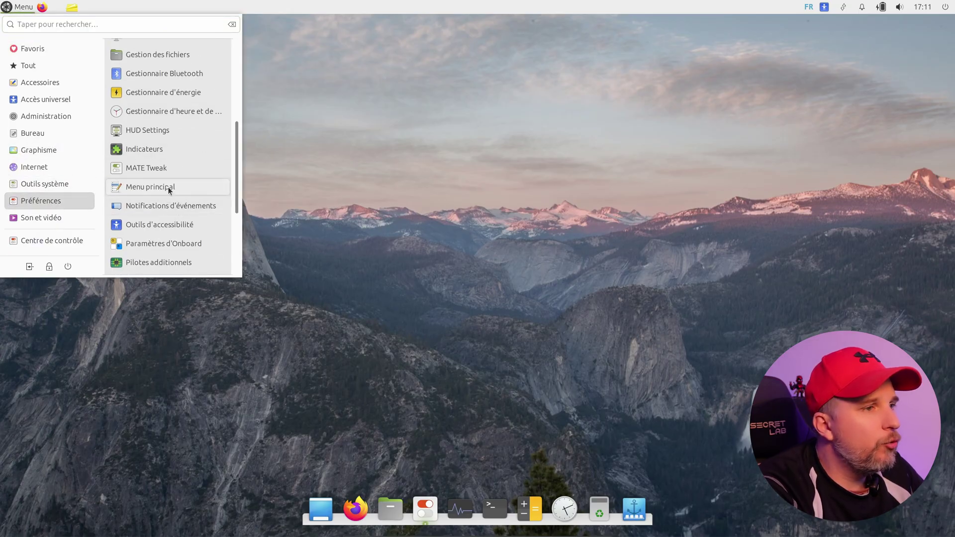
left_click(171, 187)
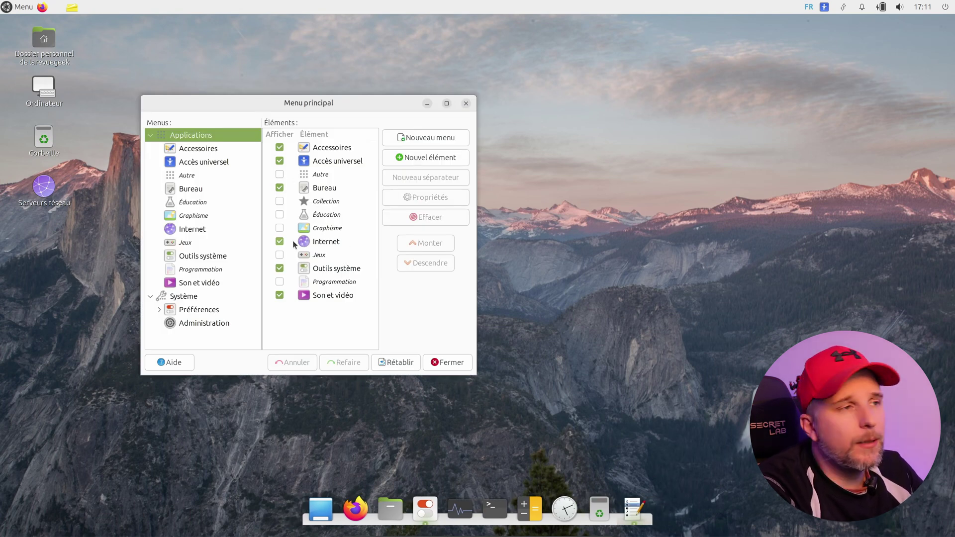
left_click(20, 7)
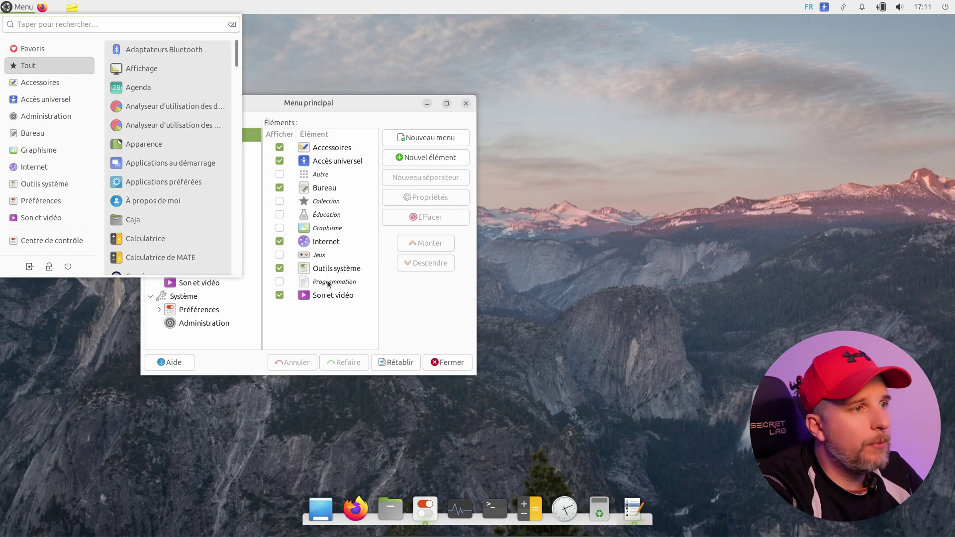
left_click(327, 317)
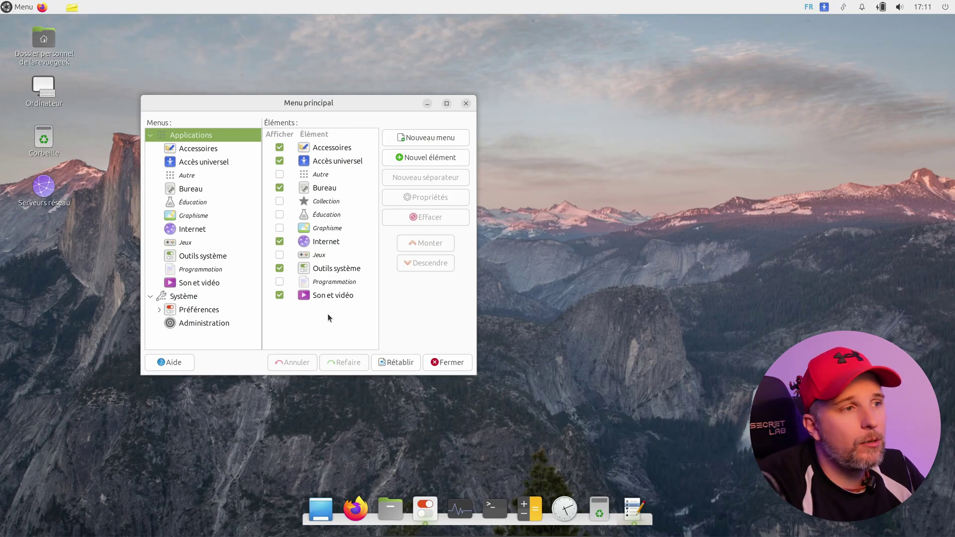
Mark the Jeux category for display and move it up one place, above Internet
left_click(279, 255)
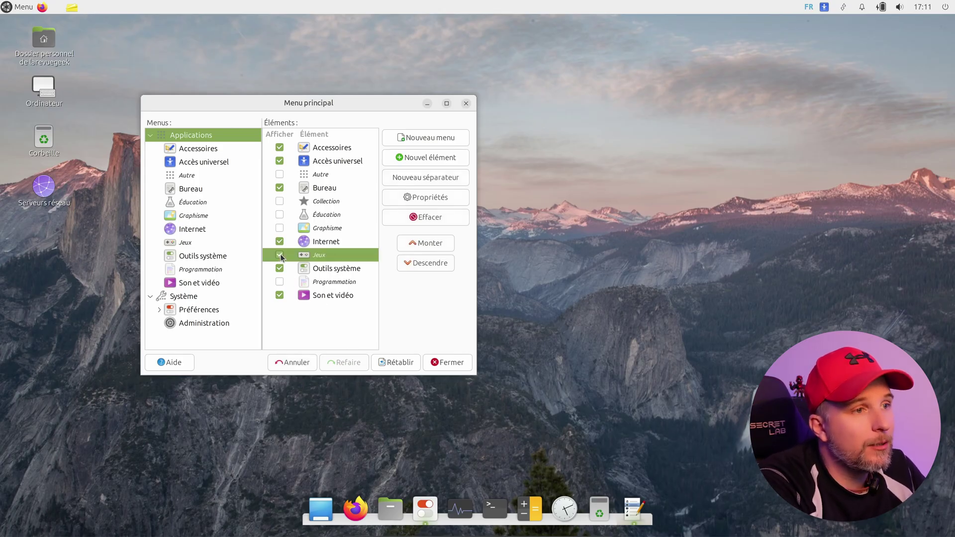
left_click(417, 244)
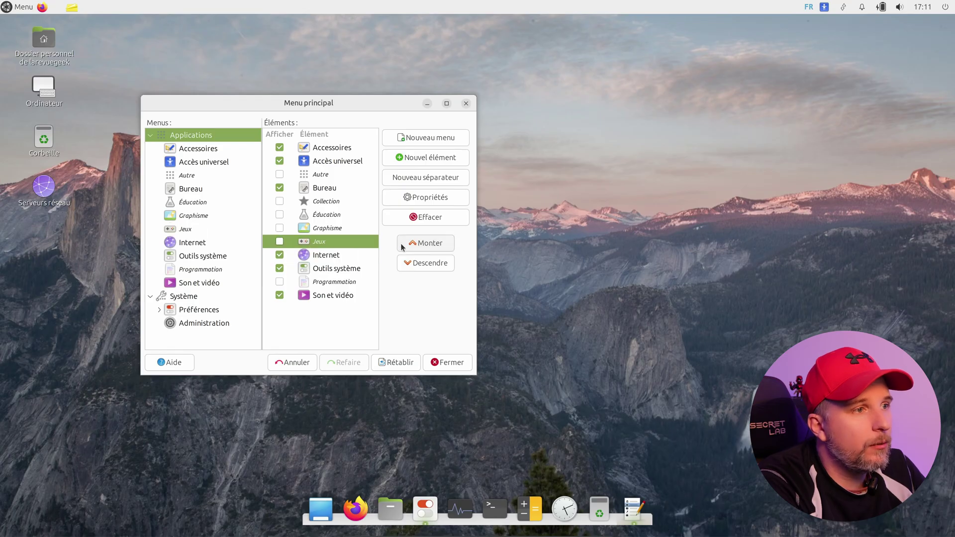
Move the Jeux category up above Graphisme and close the Menu principal editor
left_click_drag(281, 244, 282, 230)
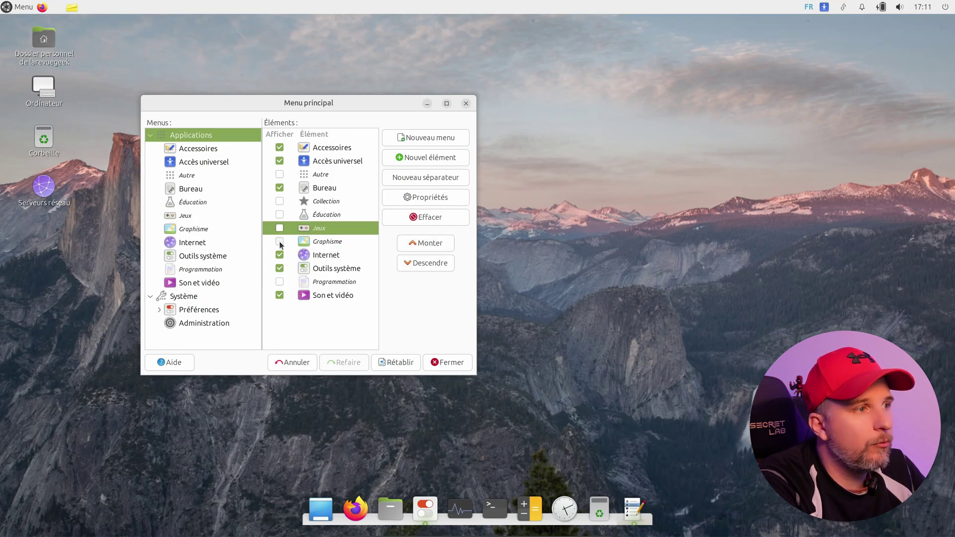
left_click(443, 365)
Browse the categories of the application menu and open the Centre de contrôle from it
left_click(22, 9)
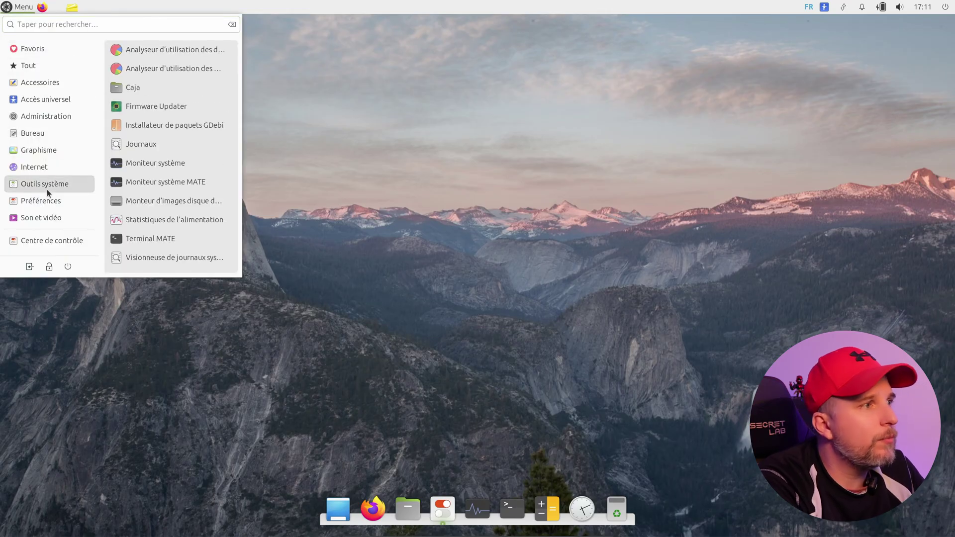
mouse_move(56, 202)
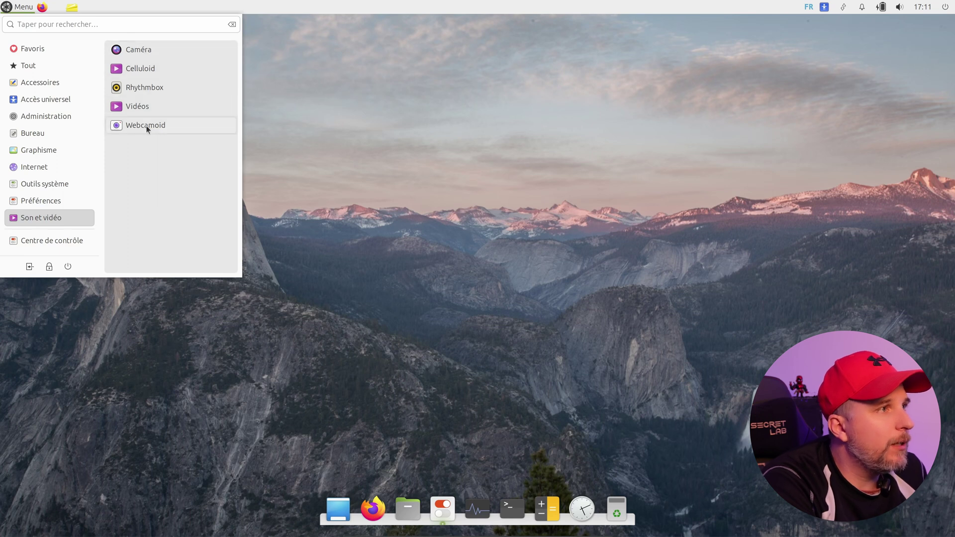
left_click(68, 241)
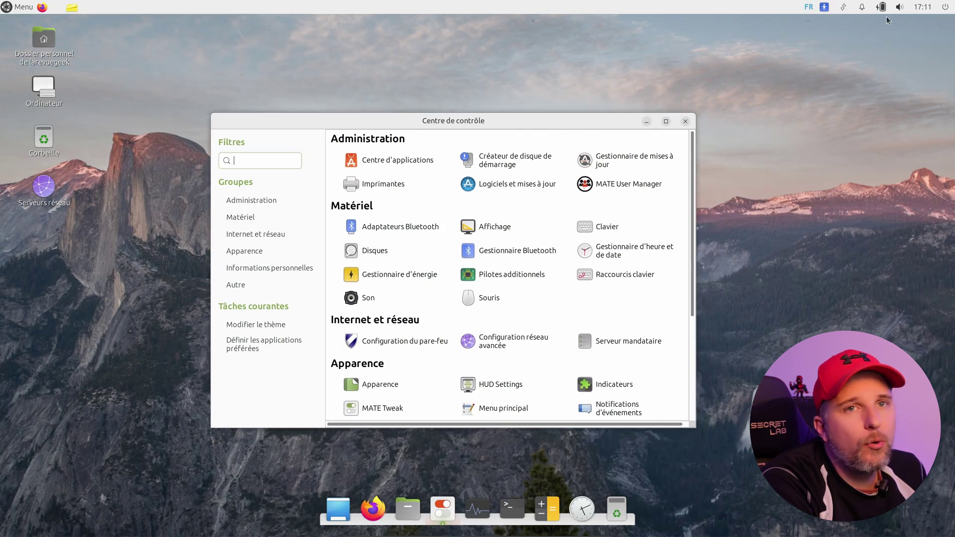
View the session and power options of the system menu, and close it without choosing any
left_click(944, 7)
left_click(922, 7)
left_click(945, 7)
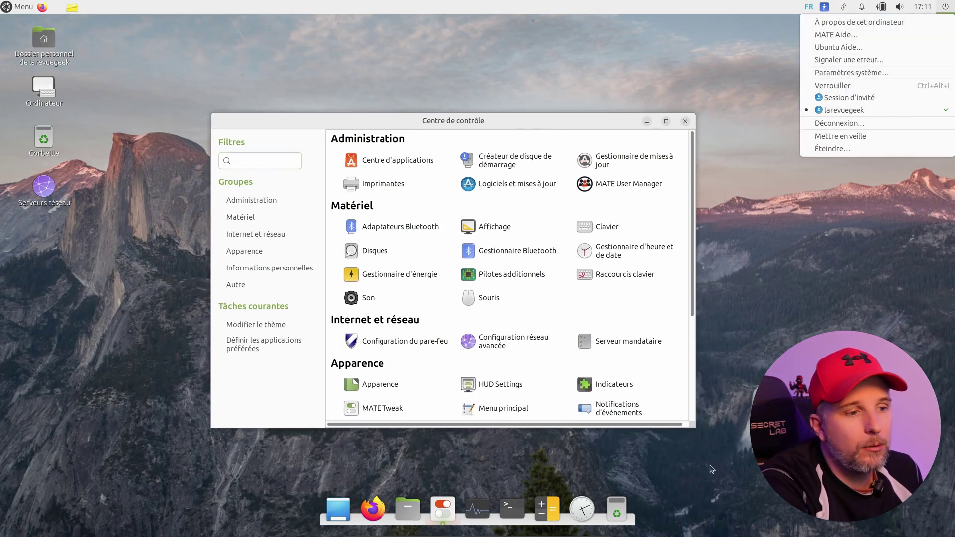
left_click(613, 476)
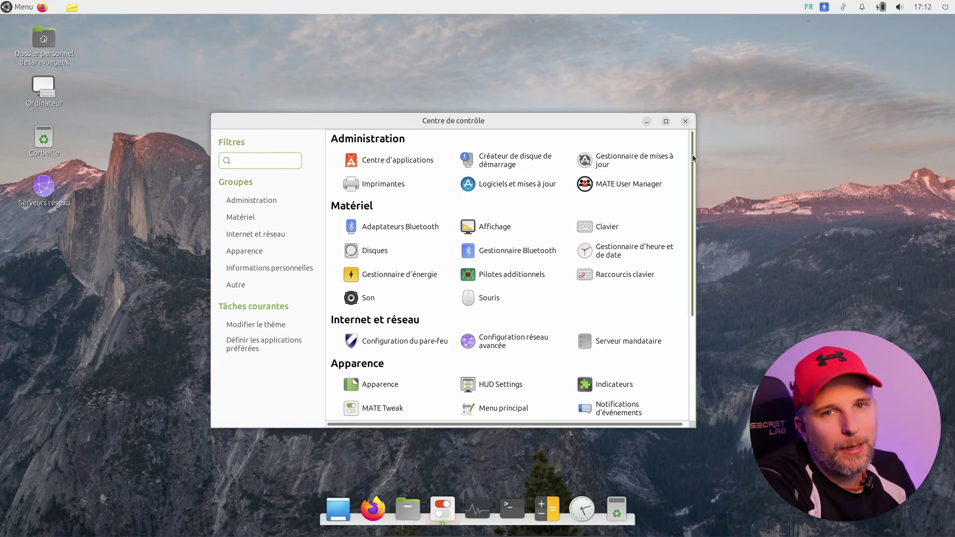
Look through all the Centre de contrôle sections from Administration to Autre, and briefly check the application menu
scroll(691, 187, "down", 2)
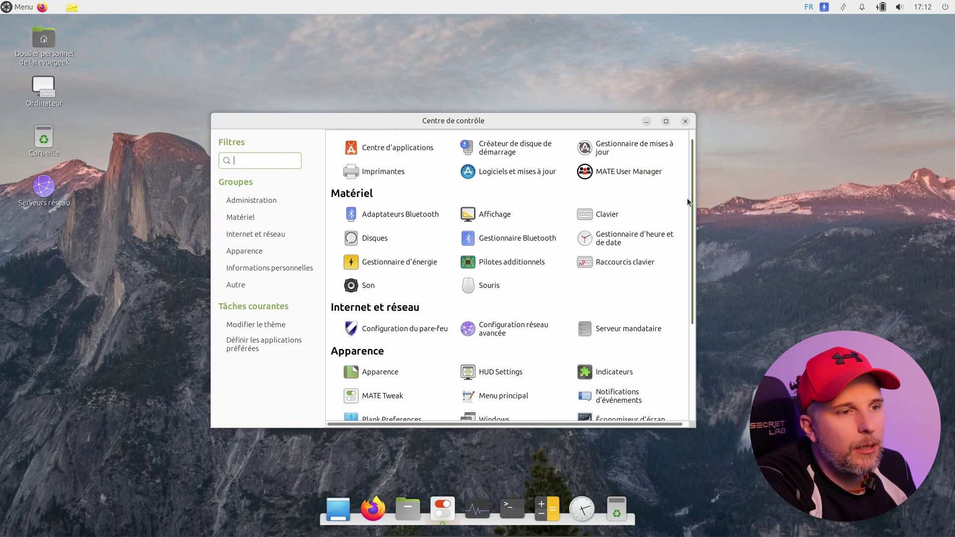
scroll(684, 264, "down", 3)
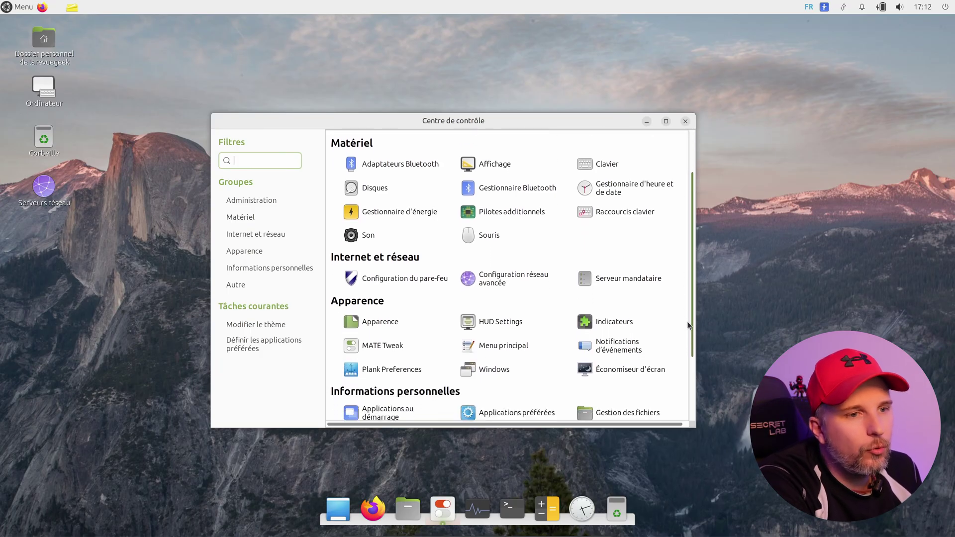
scroll(691, 384, "down", 3)
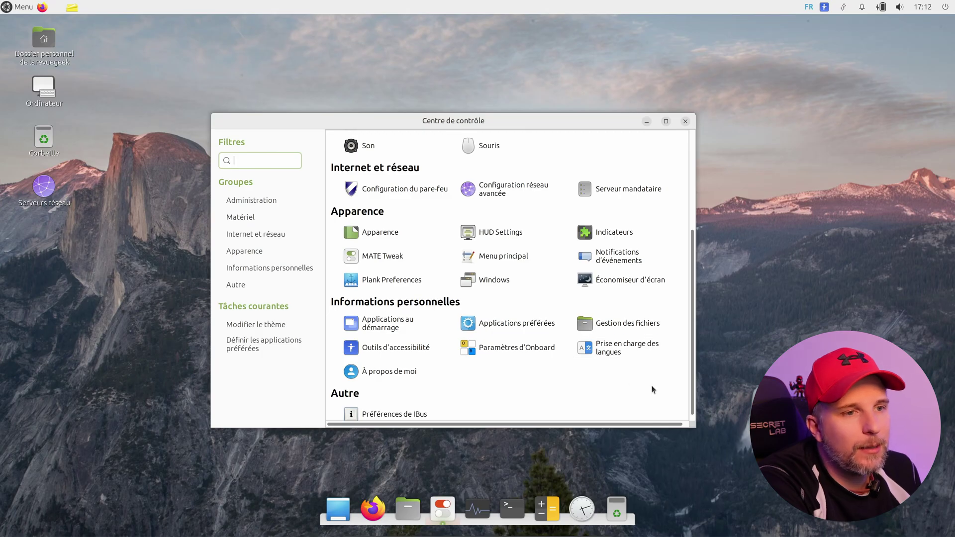
left_click(14, 6)
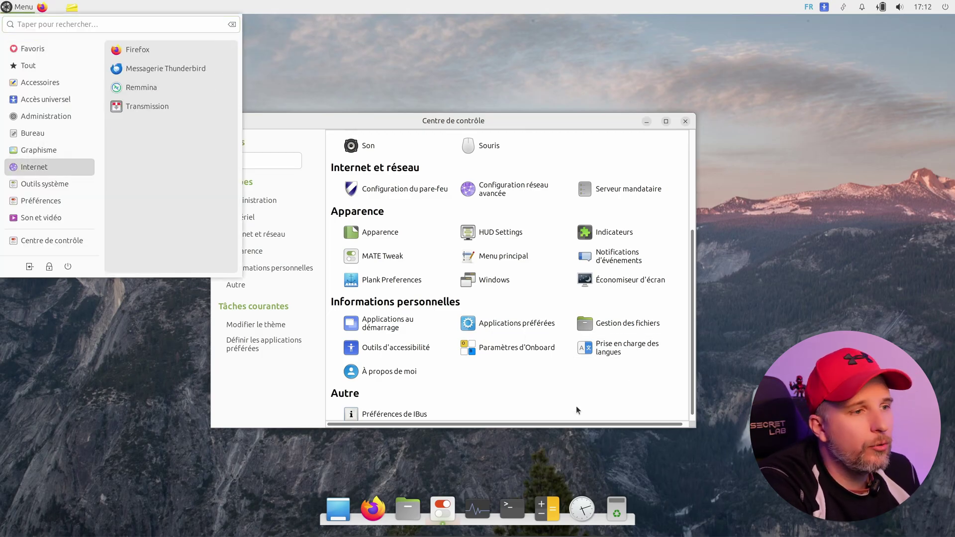
left_click(570, 395)
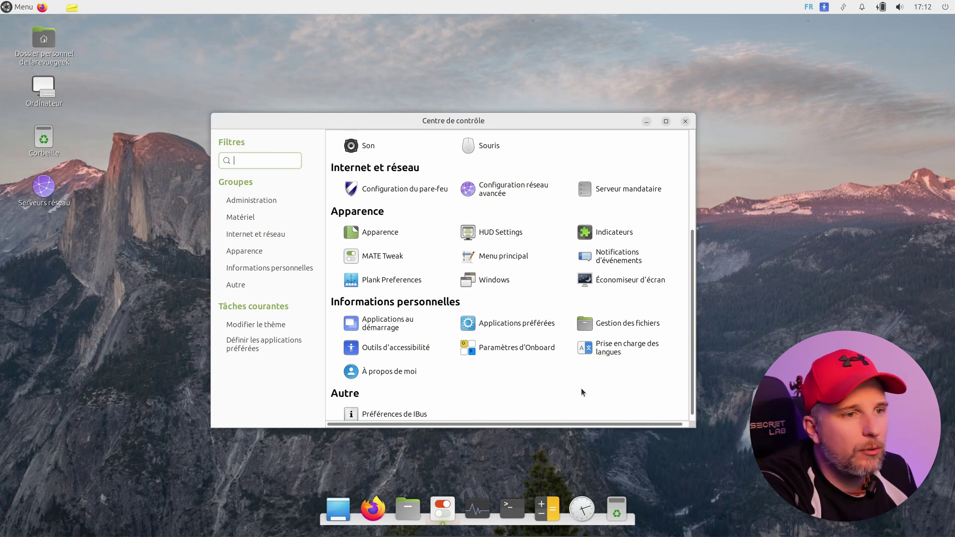
scroll(575, 389, "up", 2)
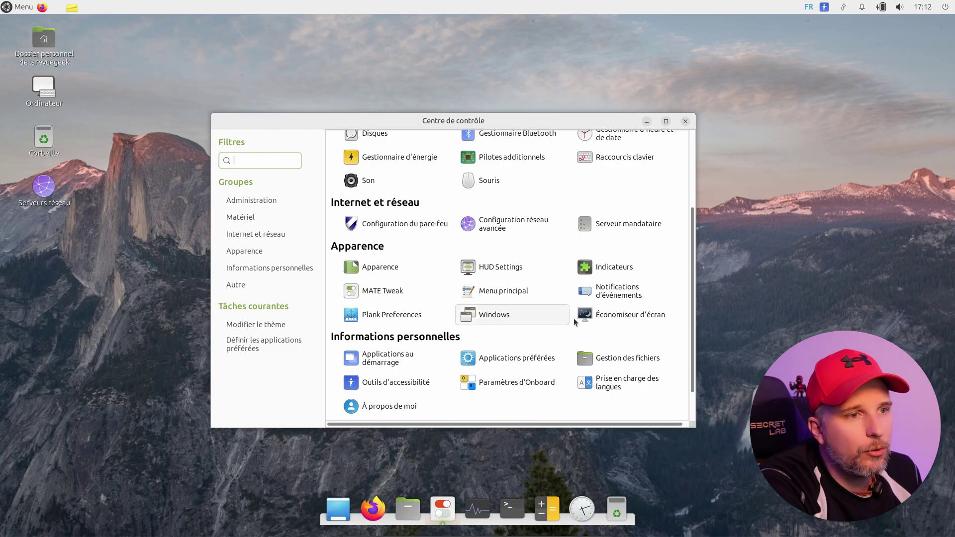
Open HUD Settings from the Apparence section, review its options and close it
left_click(513, 268)
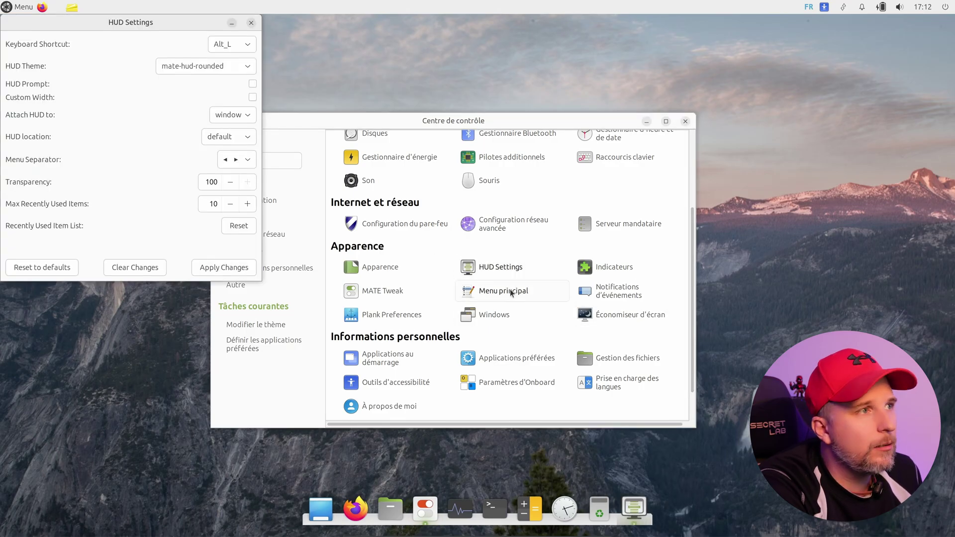
left_click_drag(187, 28, 359, 96)
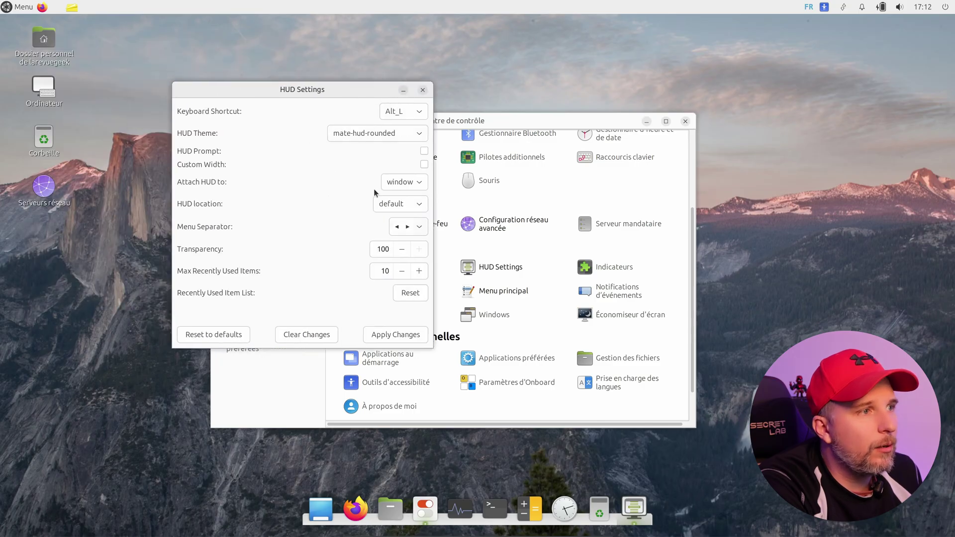
left_click(422, 90)
Open the Windows settings, review the Comportement, Placement and Gestionnaire de composition options, and close them
left_click(502, 318)
left_click_drag(183, 28, 408, 152)
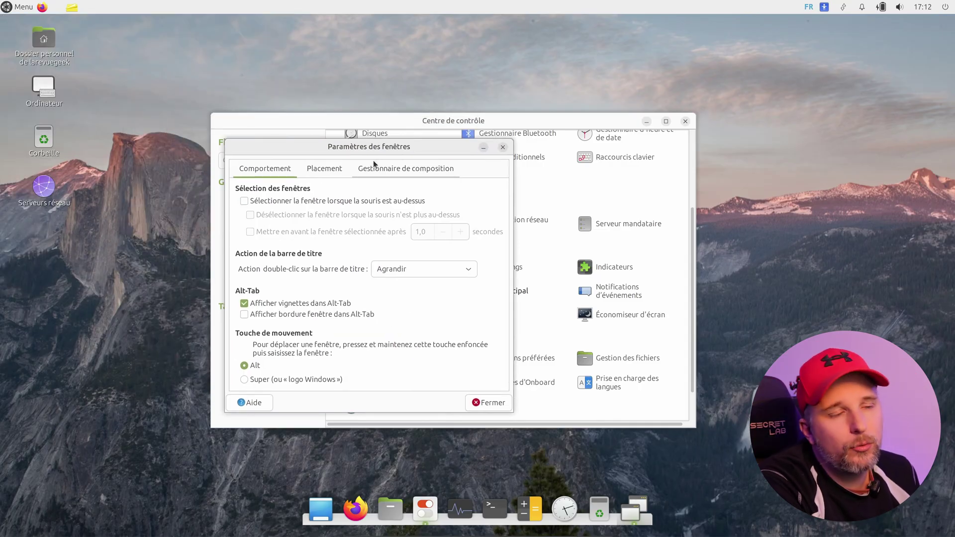
left_click(311, 170)
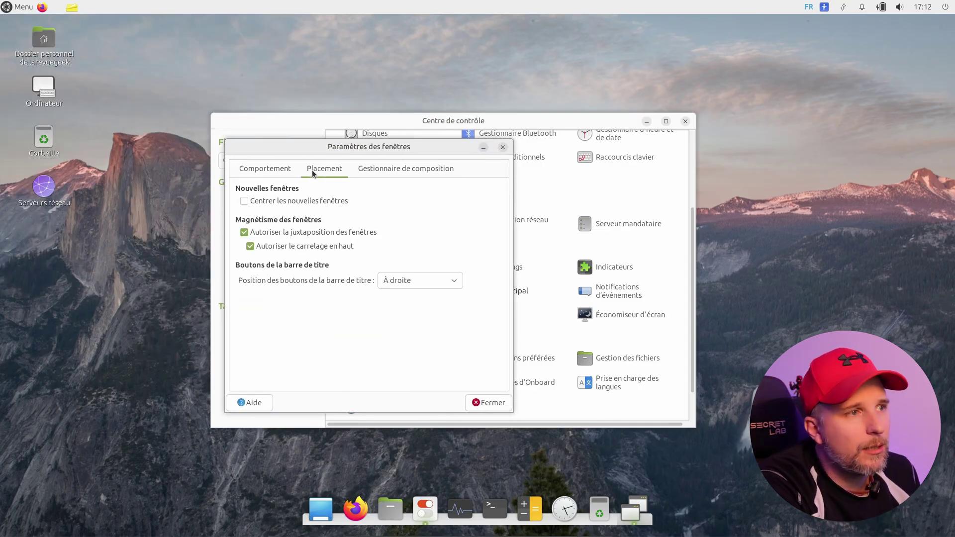
left_click(387, 171)
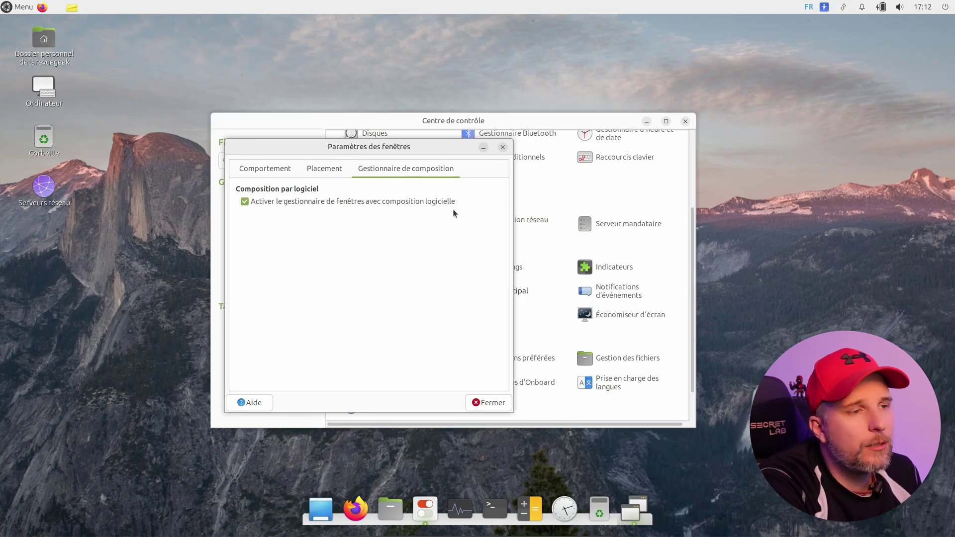
left_click(503, 147)
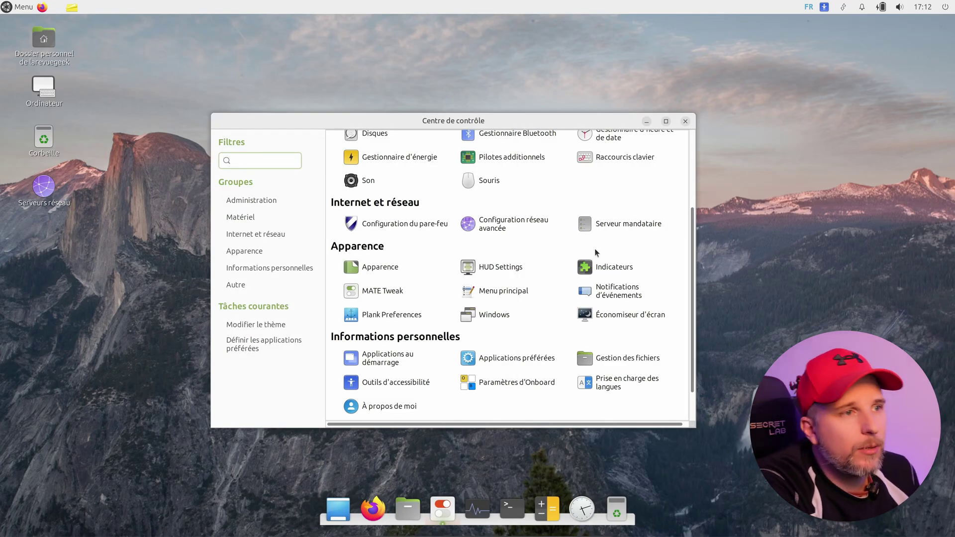
Open Affichage from the Matériel section, review the screen's resolution and scaling preferences, and close them
scroll(595, 252, "up", 2)
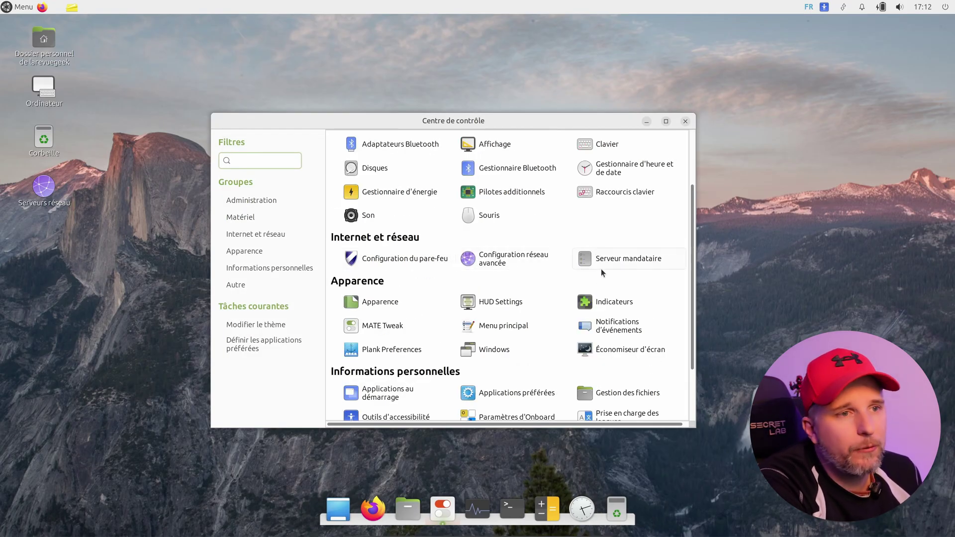
scroll(602, 271, "up", 3)
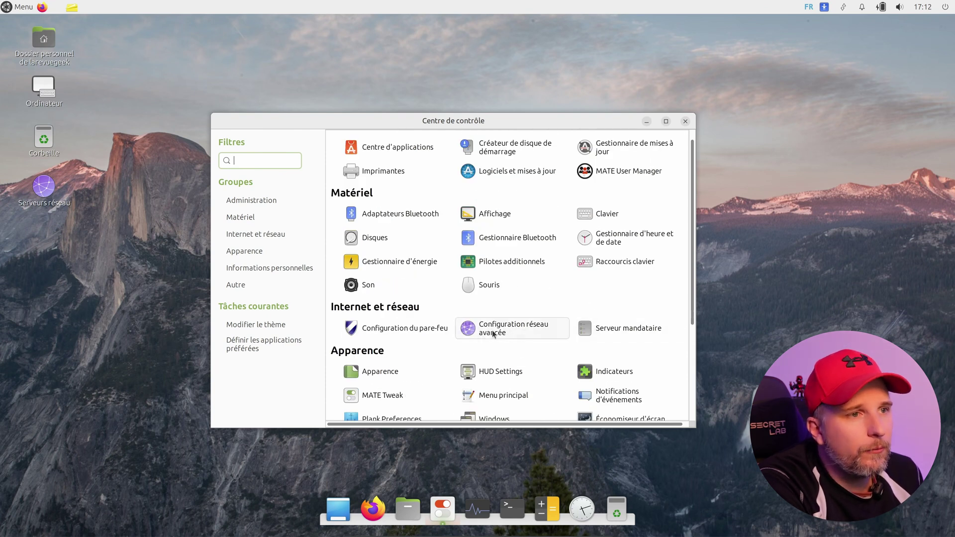
scroll(574, 312, "up", 1)
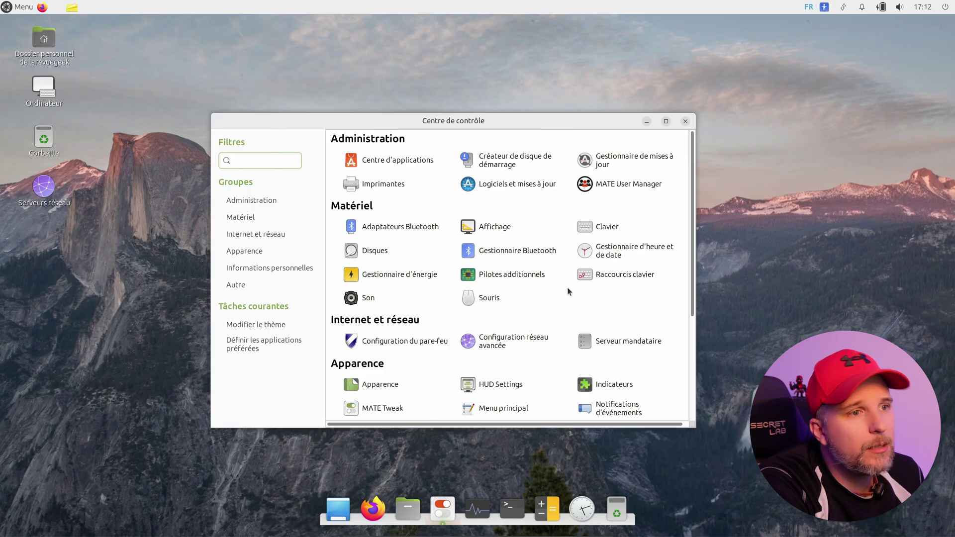
left_click(494, 227)
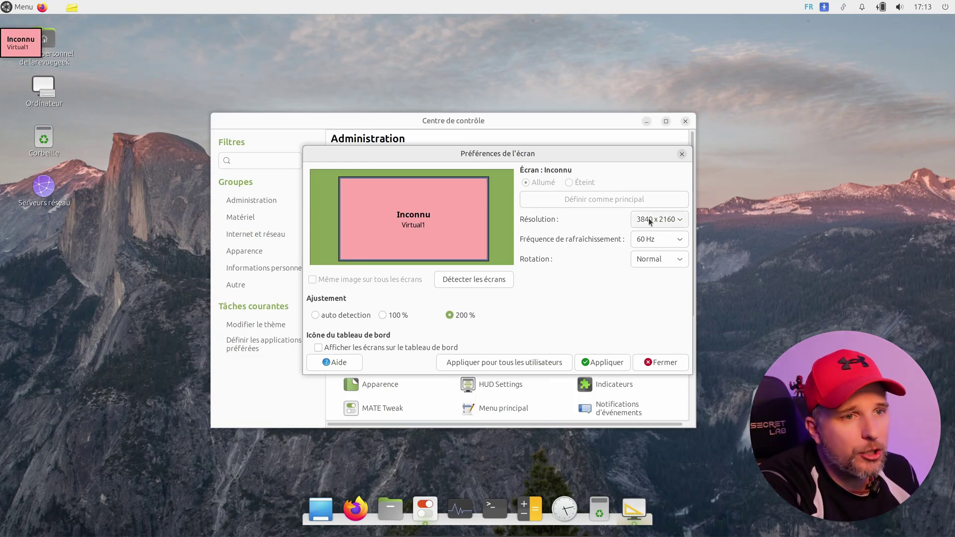
left_click(681, 154)
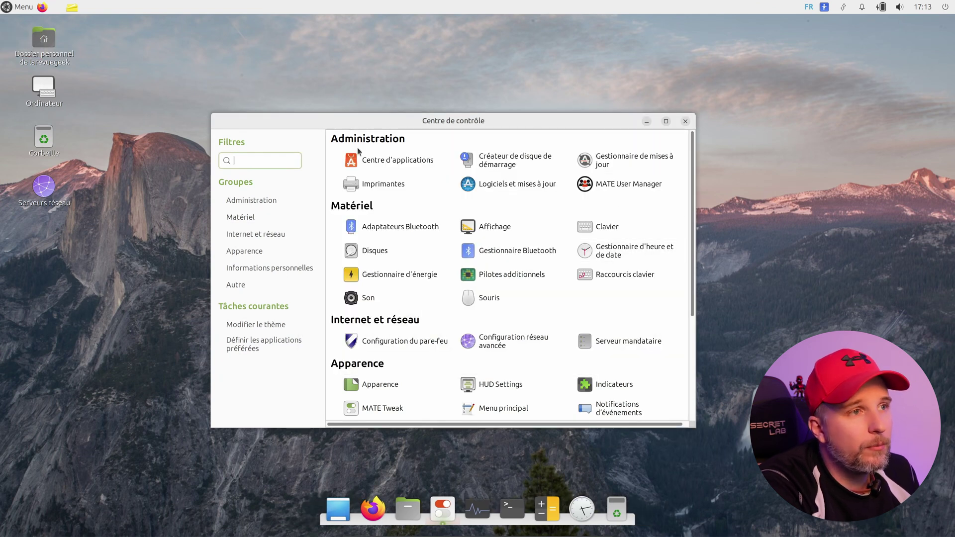
Open Logiciels et mises à jour, look through its software source, update and Authentification settings, and close it
left_click(512, 192)
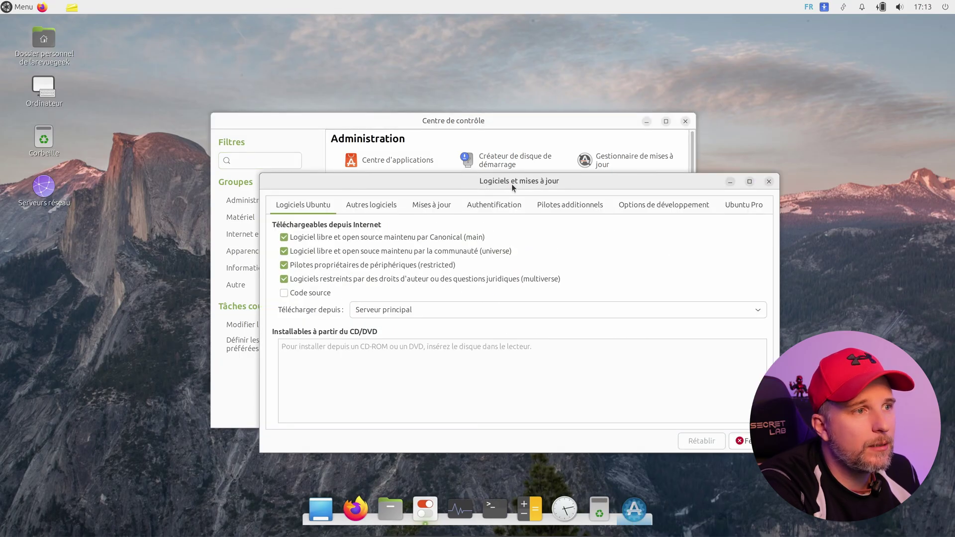
left_click(346, 206)
left_click(438, 206)
left_click(494, 205)
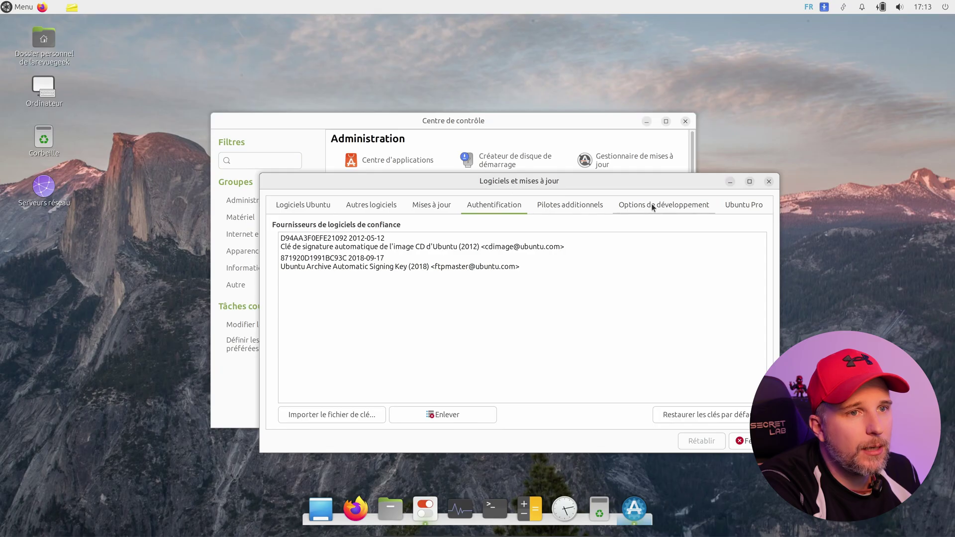
left_click(768, 181)
Open the Centre d'applications, move its window to view the featured snaps, and close it
left_click(374, 165)
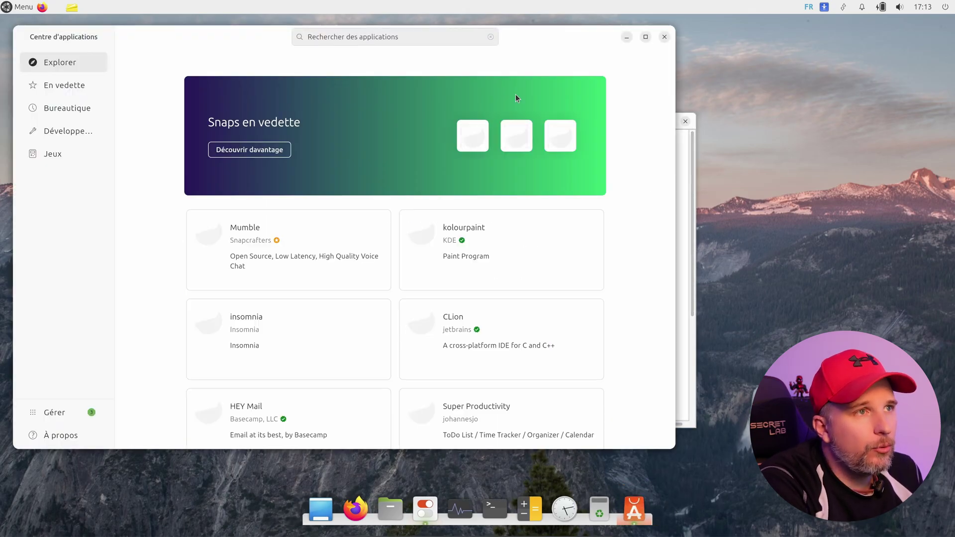
left_click_drag(539, 37, 675, 90)
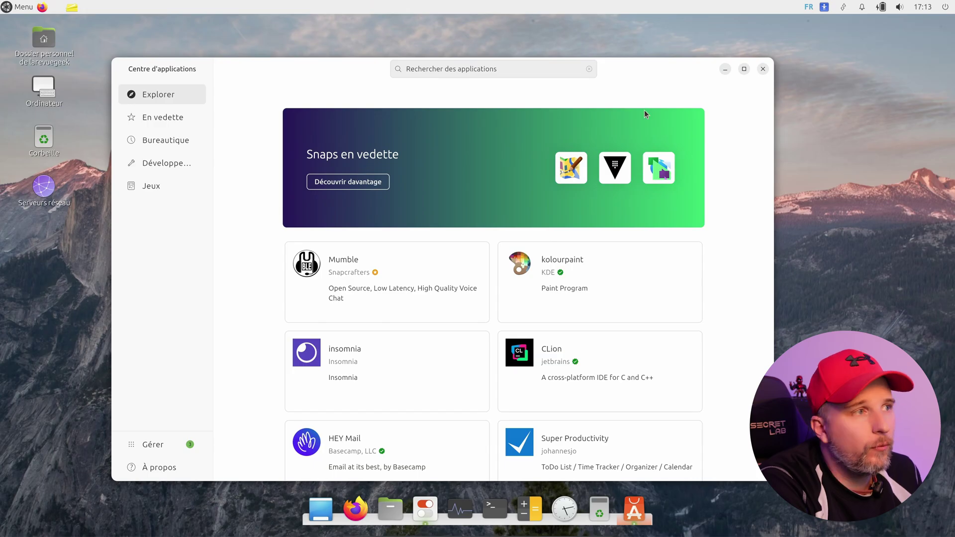
left_click(764, 70)
Open the theme preferences from the Modifier le thème common task, view the available themes and close them
scroll(517, 224, "down", 5)
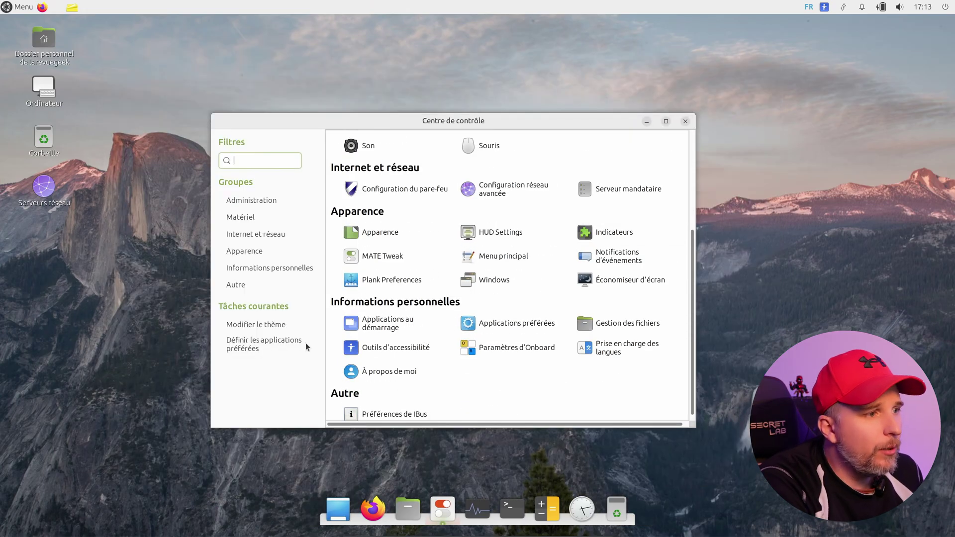
left_click(273, 325)
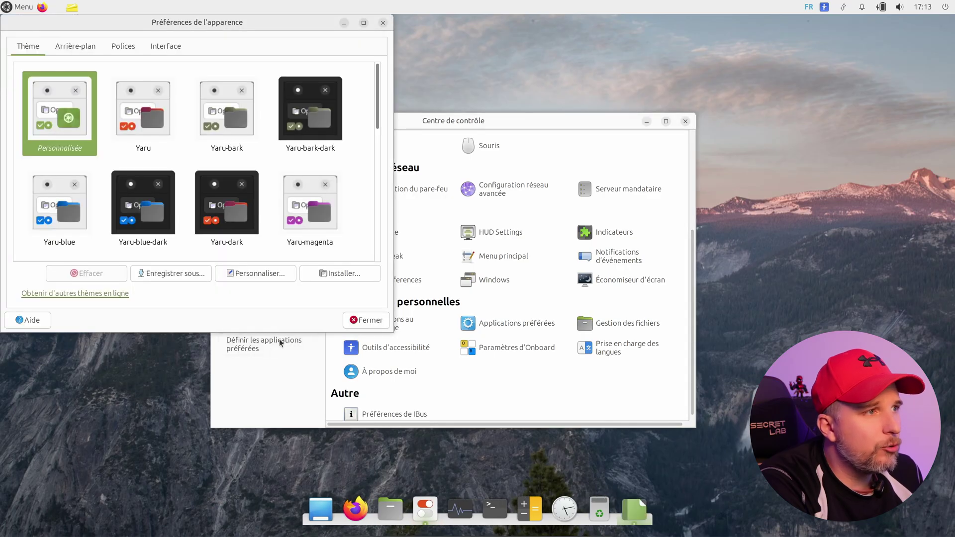
left_click(383, 23)
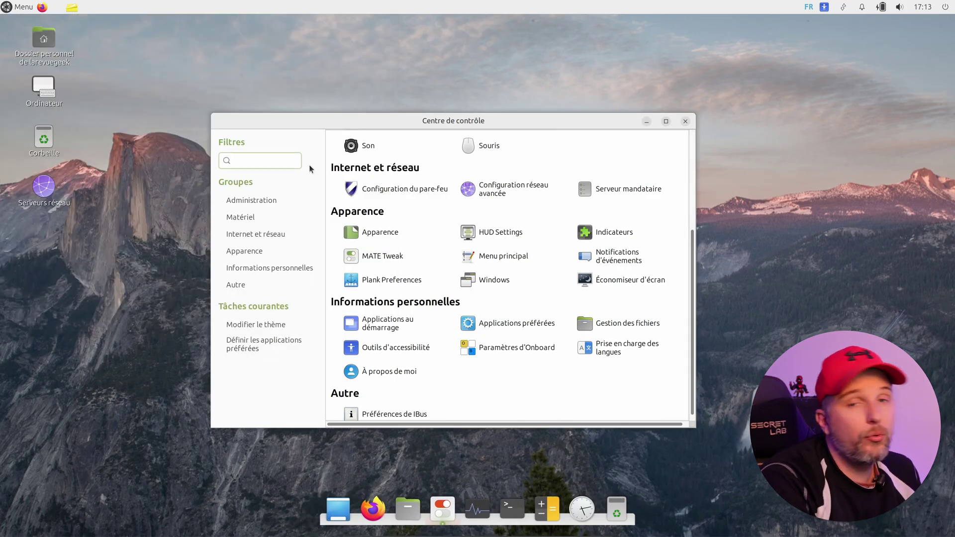